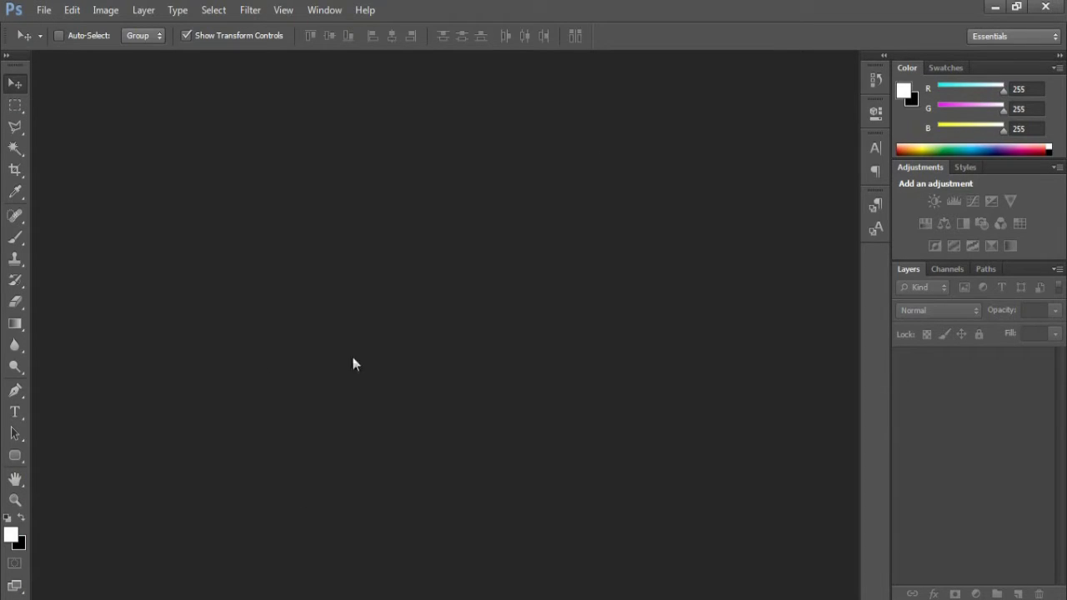
Step: Create a new RGB document 800 px wide and 200 px high at 300 pixels/inch with a white background
left_click(44, 11)
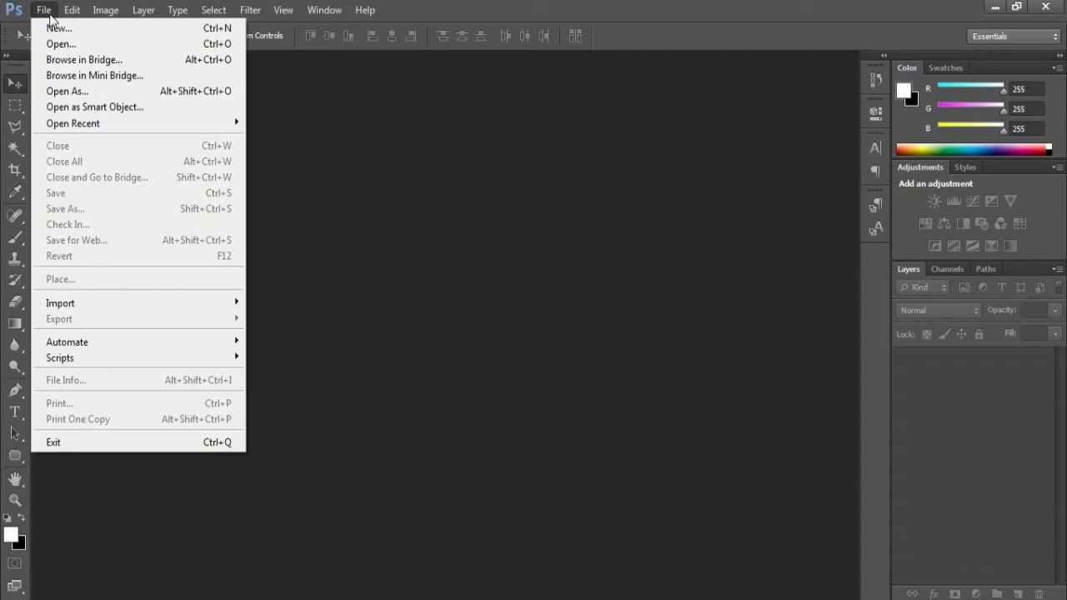
left_click(46, 11)
left_click(44, 11)
left_click(57, 27)
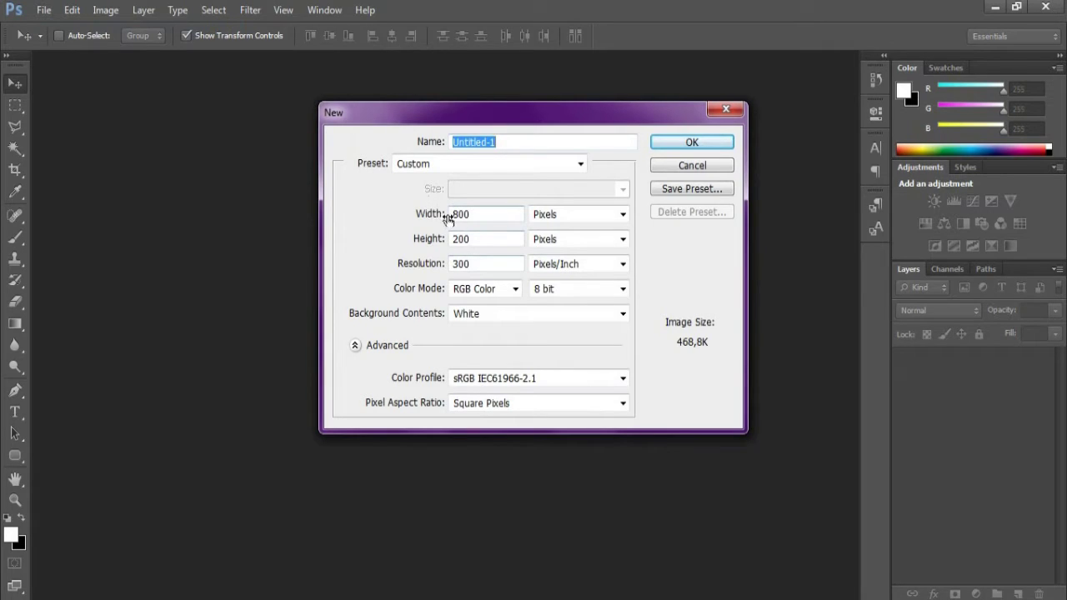
left_click_drag(487, 214, 455, 216)
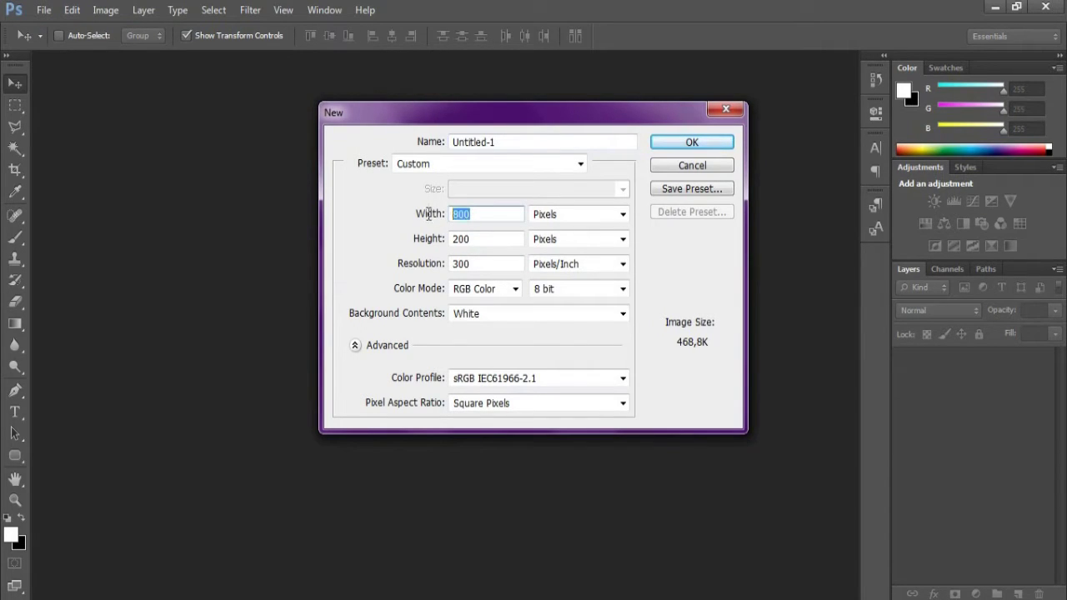
left_click_drag(481, 243, 435, 239)
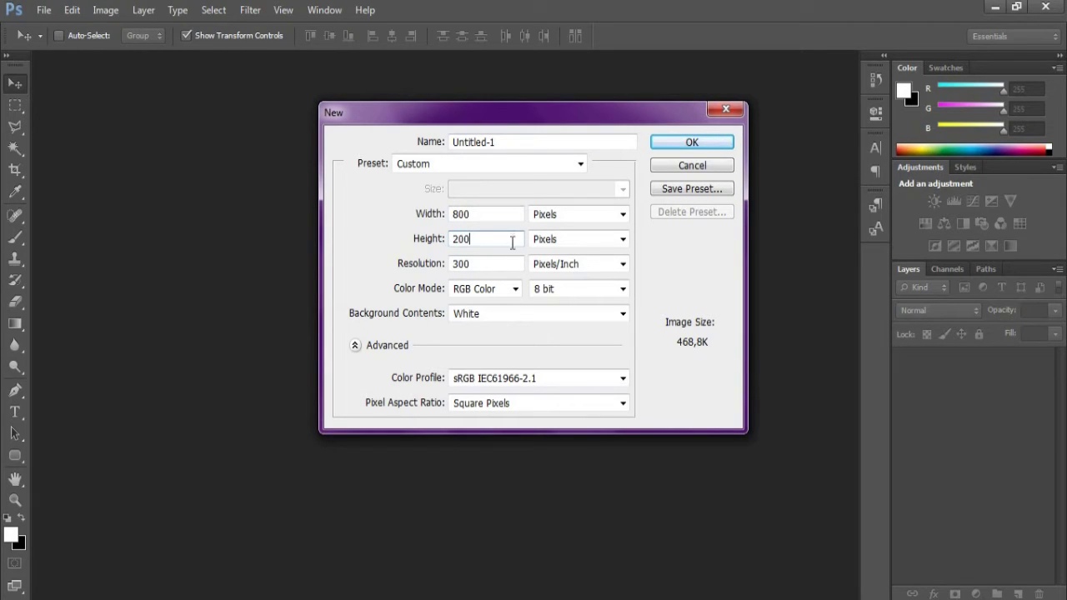
left_click_drag(496, 267, 397, 264)
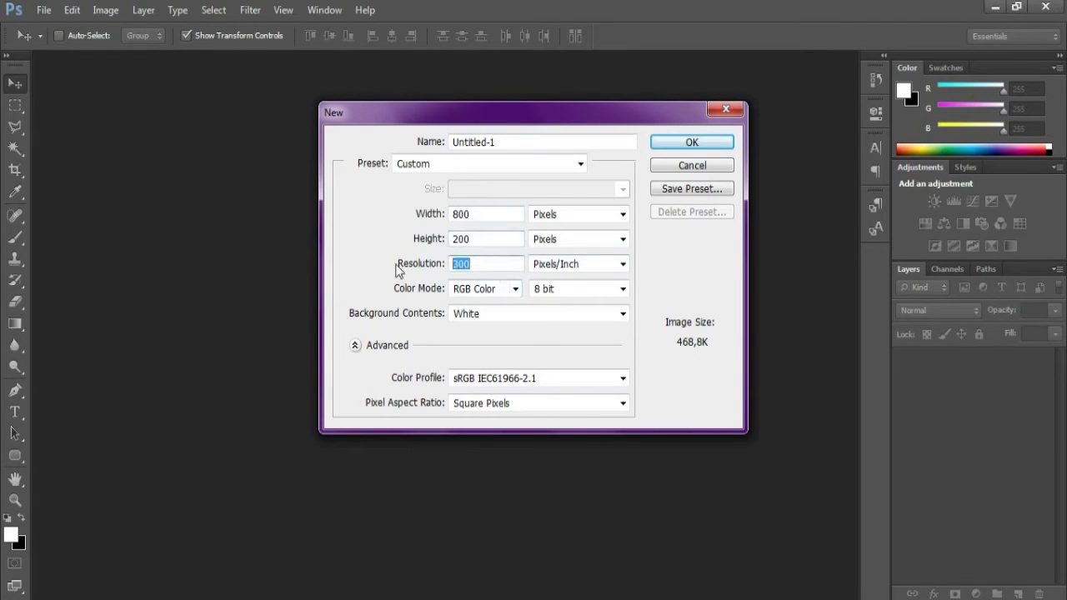
left_click(476, 219)
double_click(485, 222)
left_click(478, 217)
double_click(488, 239)
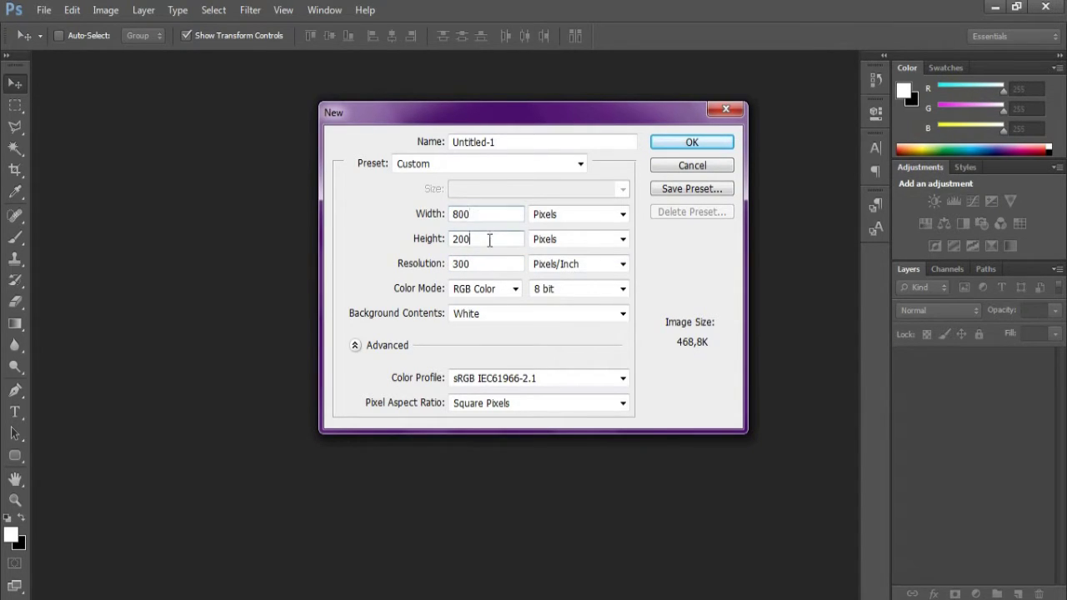
key("Return")
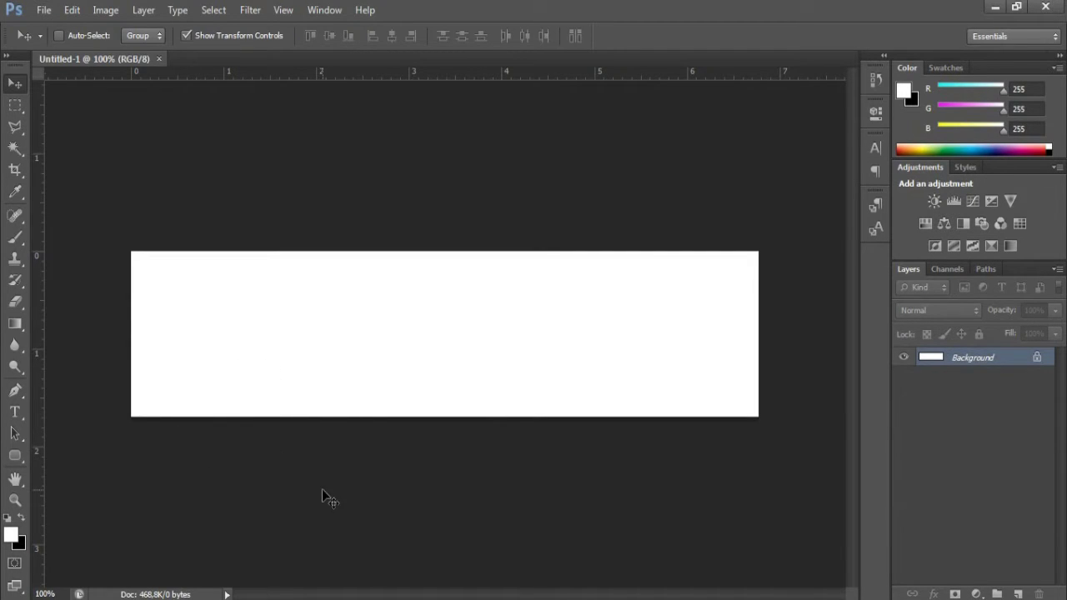
Step: Draw a rounded rectangle about 713 × 113 px across the canvas with no fill, a black 3 pt stroke and a 10 px radius
left_click(15, 456)
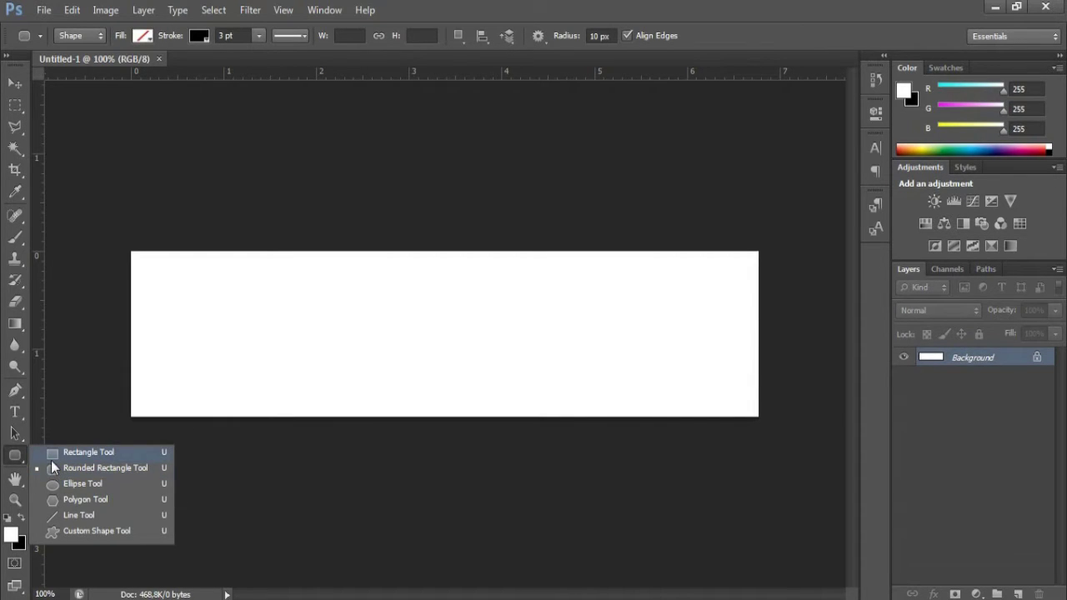
left_click(50, 457)
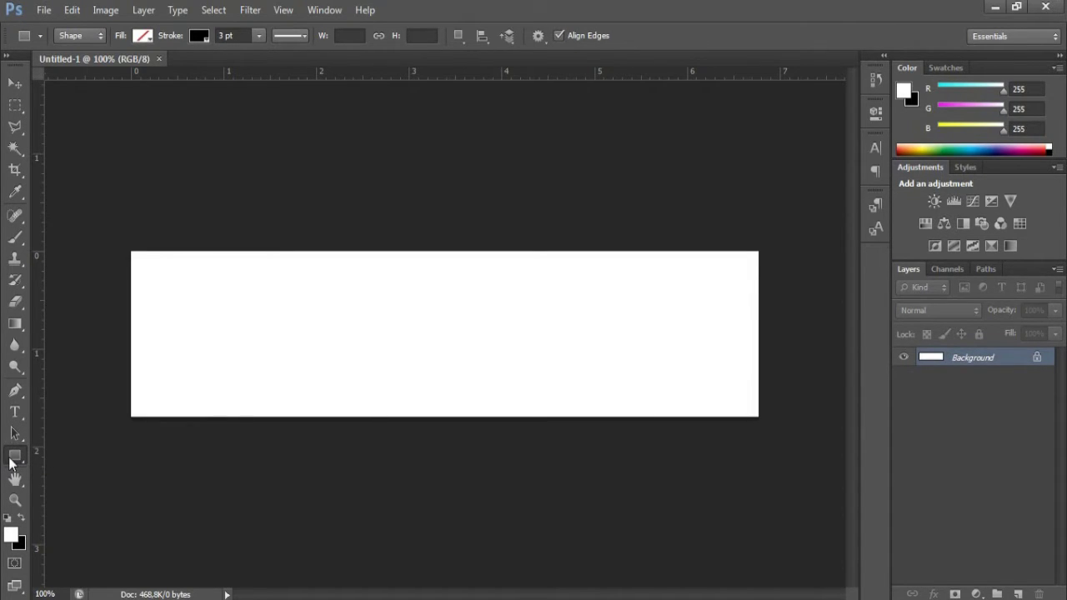
right_click(12, 464)
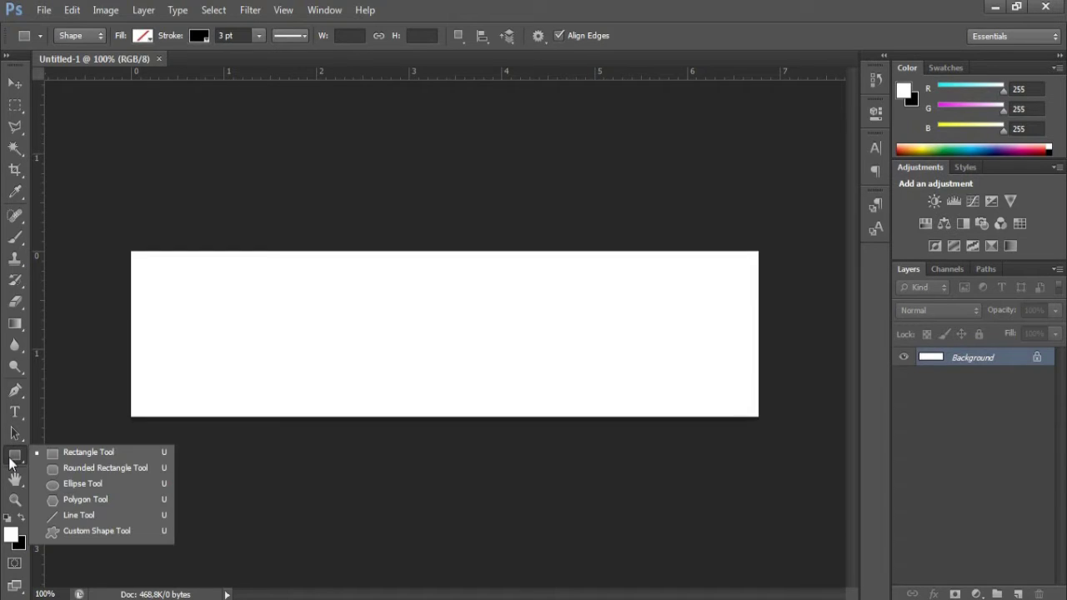
left_click(81, 471)
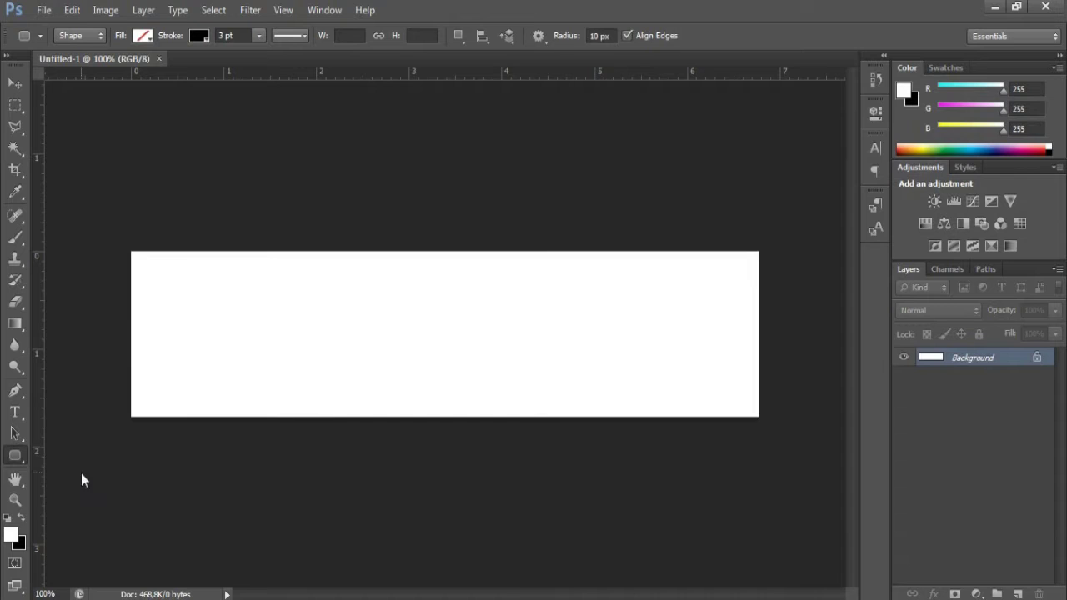
left_click(143, 36)
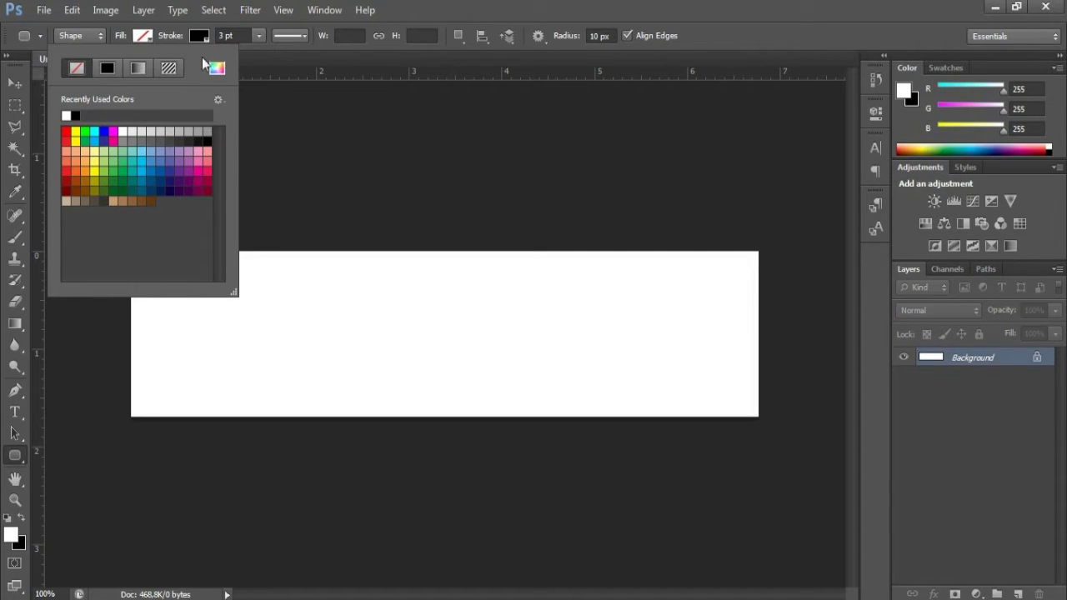
left_click(255, 52)
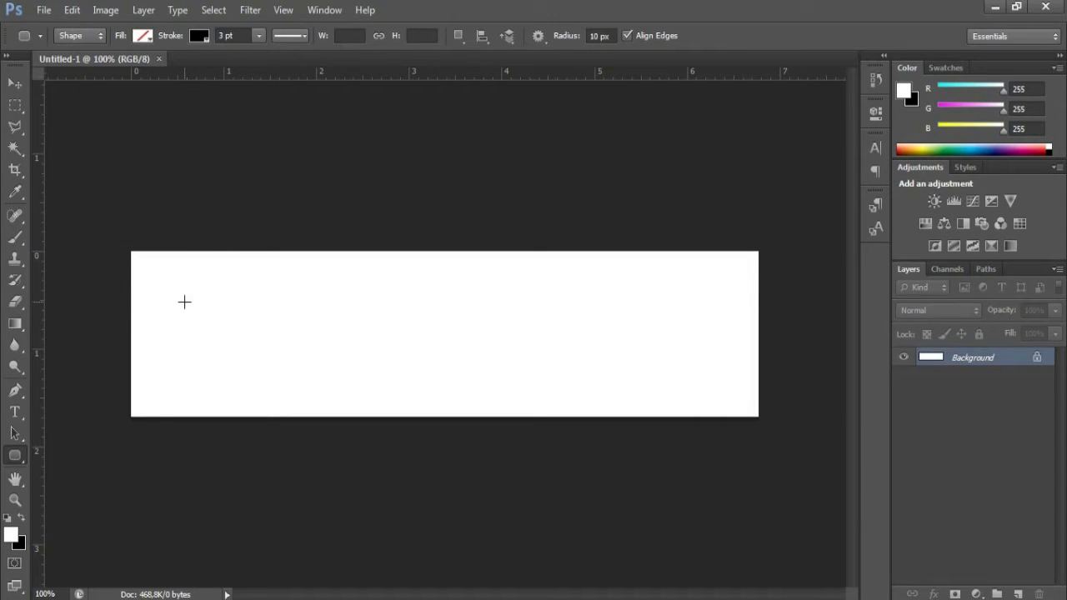
left_click(200, 36)
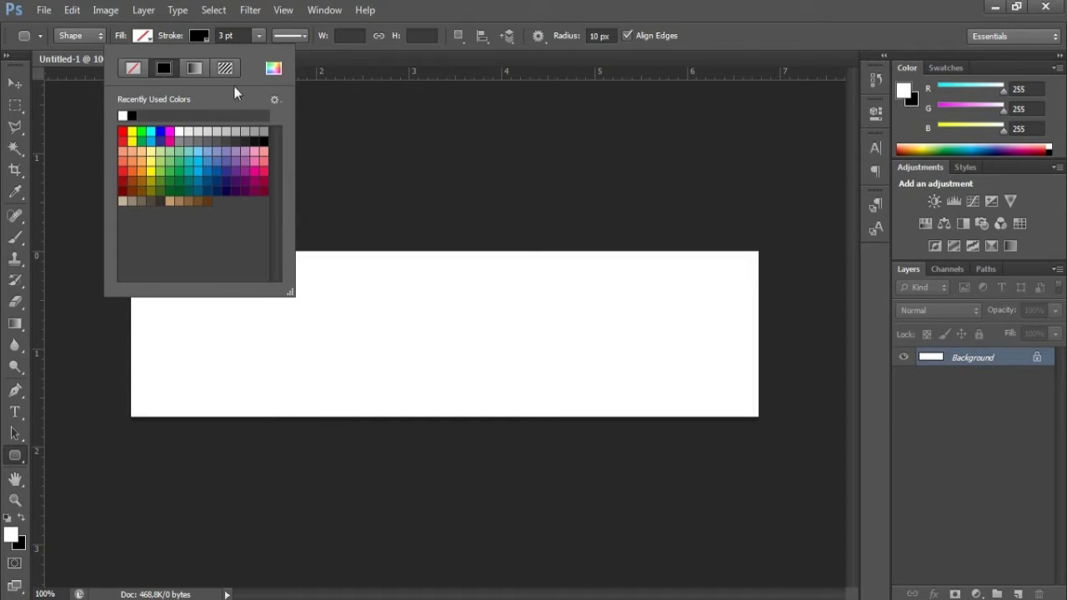
left_click(339, 55)
left_click(222, 37)
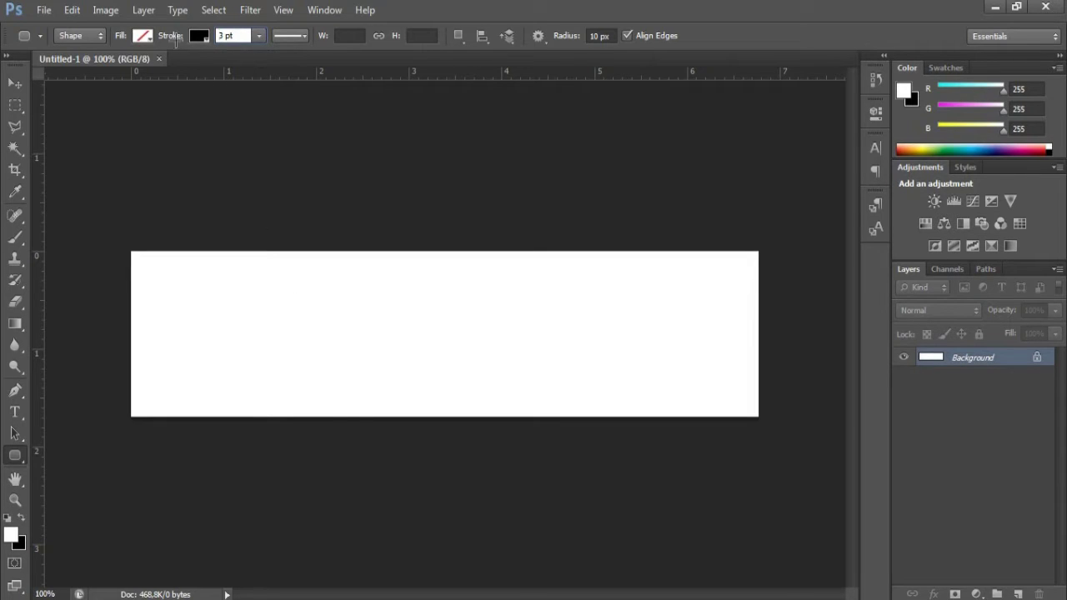
double_click(223, 37)
left_click(169, 284)
mouse_move(165, 282)
left_mouse_down()
mouse_move(254, 326)
mouse_move(479, 353)
mouse_move(639, 352)
mouse_move(723, 375)
left_mouse_up()
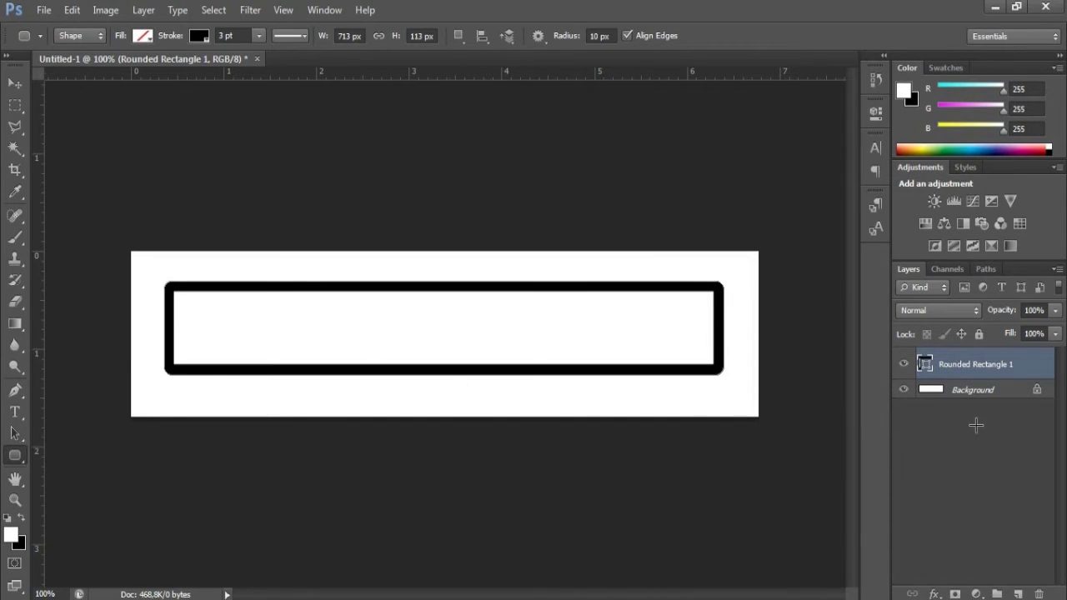
Step: Hide the white Background layer and make the rounded rectangle layer active
left_click(927, 395)
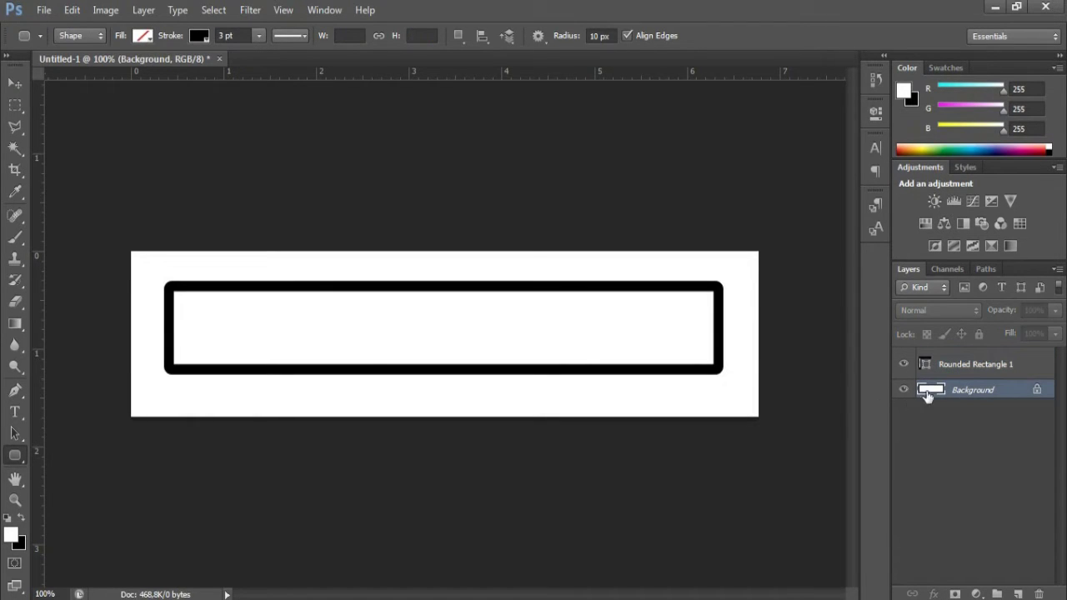
left_click(904, 390)
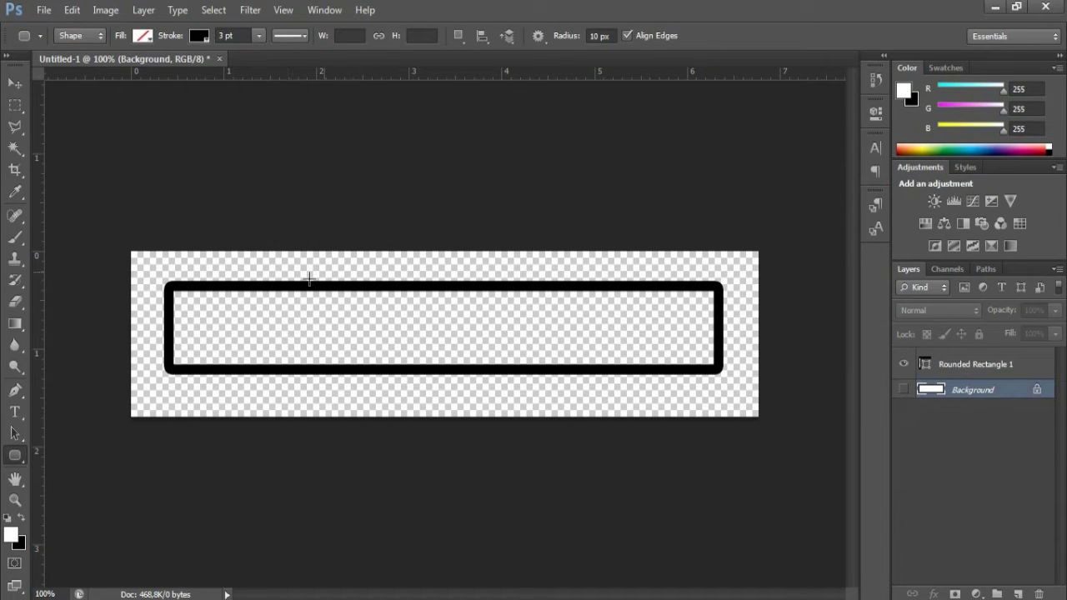
left_click(1018, 370)
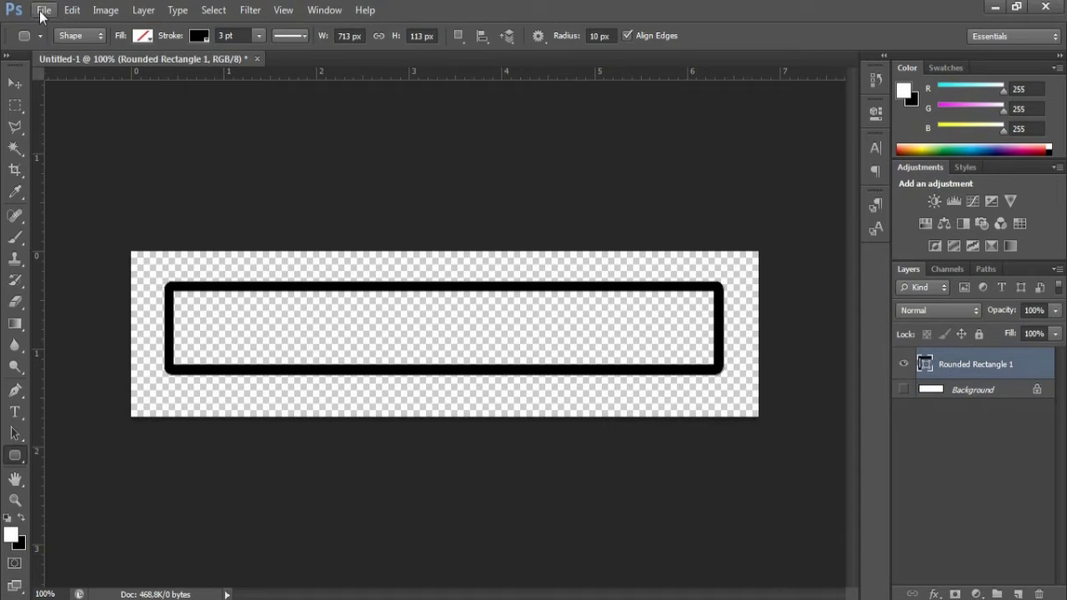
Step: Save the image in PNG format as loading bar.png in the Loading folder
left_click(43, 10)
left_click(67, 211)
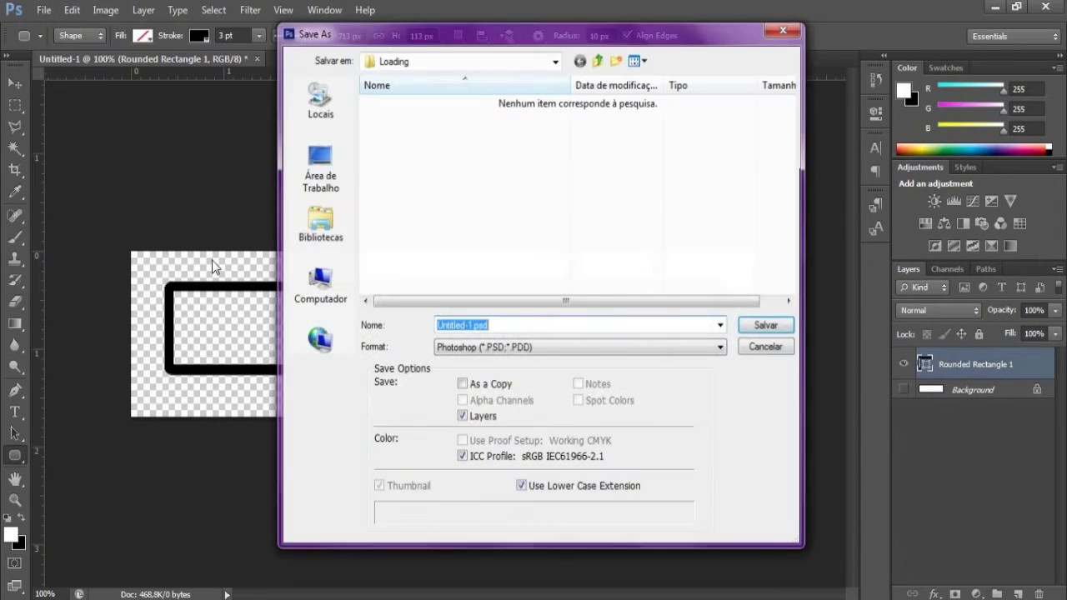
left_click(450, 350)
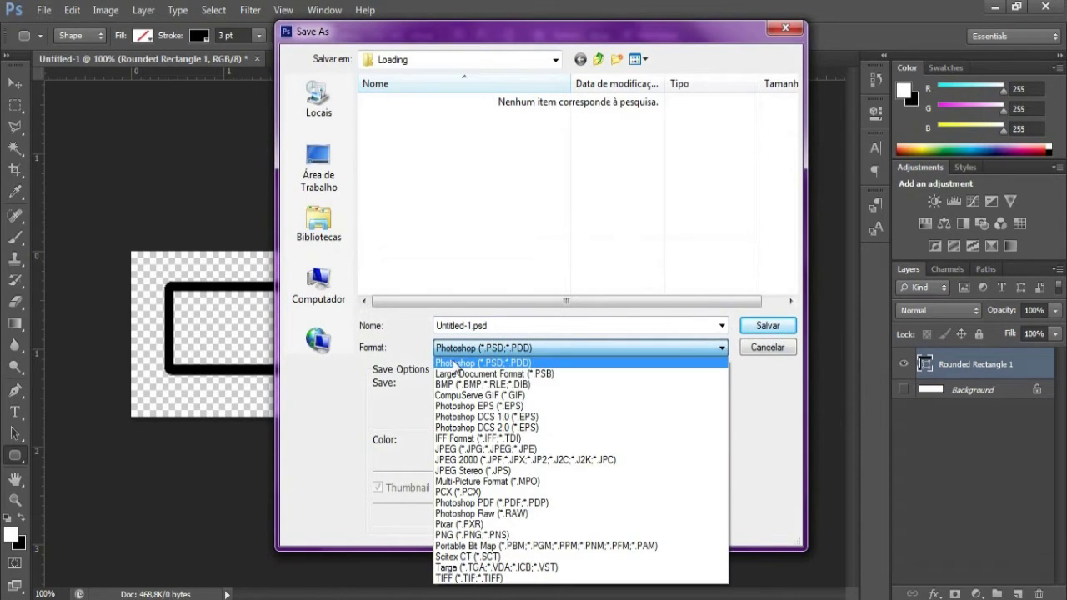
left_click(498, 536)
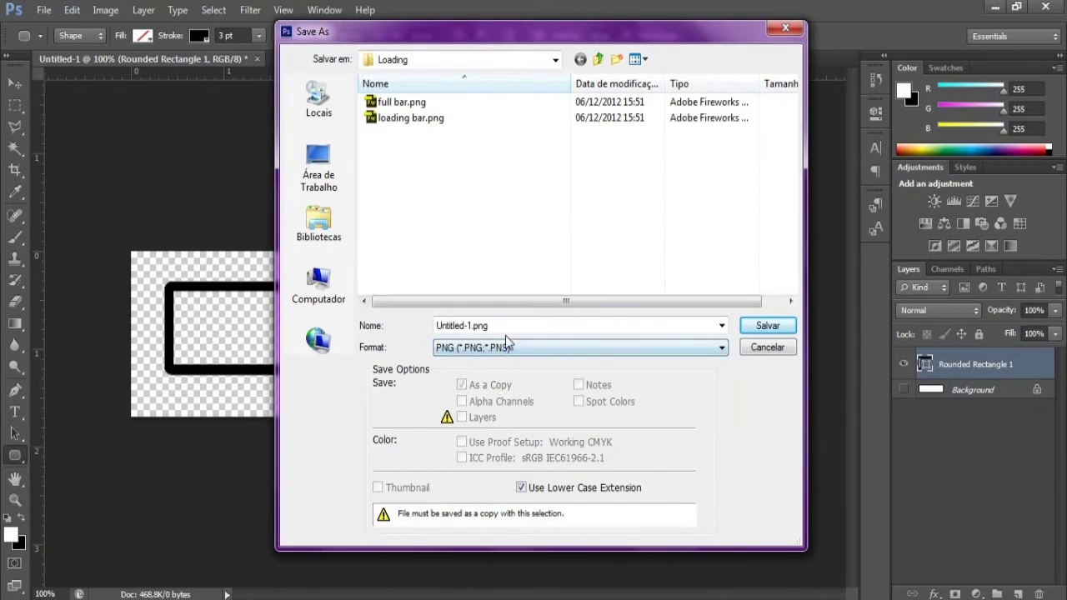
left_click(436, 120)
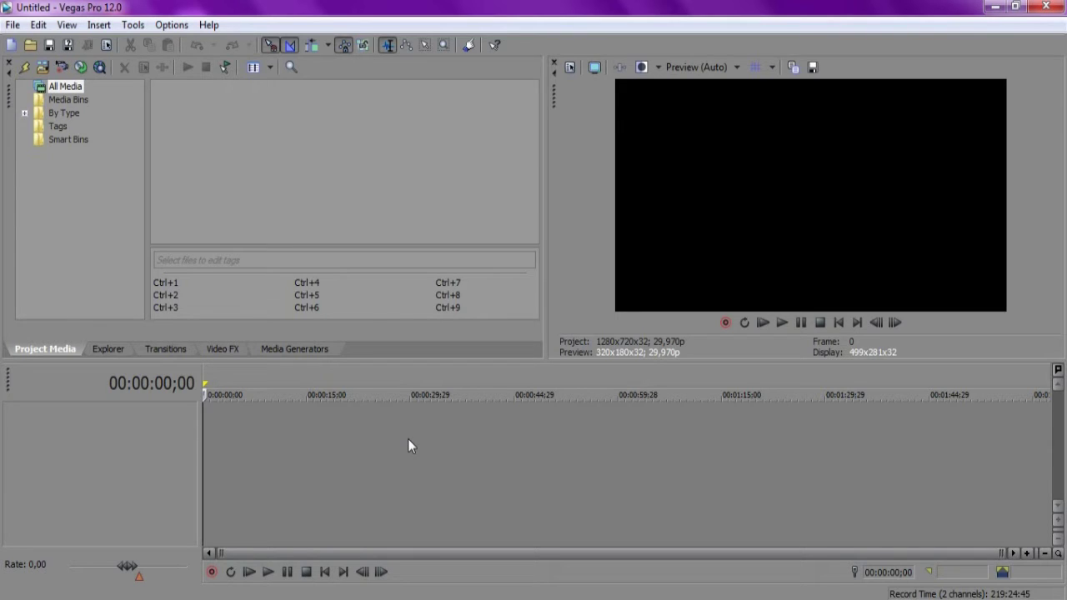
Step: In Vegas Pro, find loading bar.png with a system search for "load" and place it at the very start of the timeline
key("super")
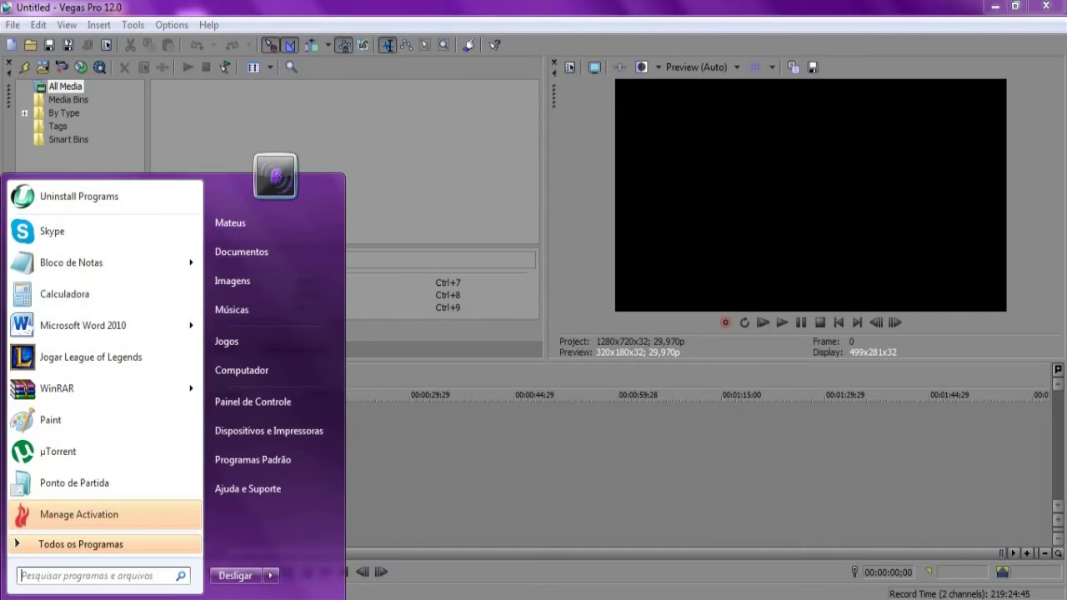
type("load")
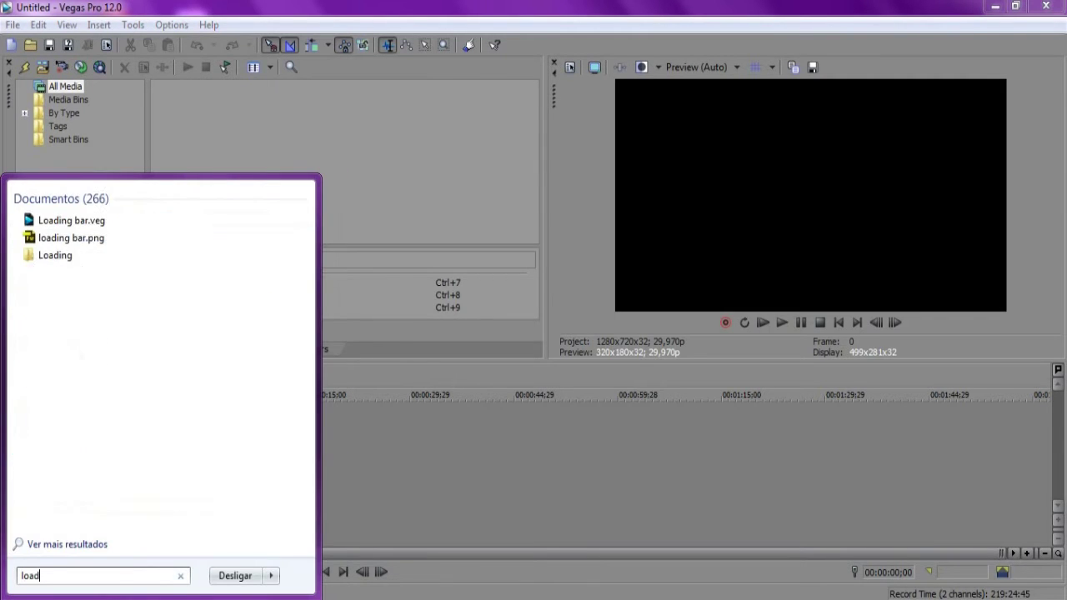
left_click_drag(72, 255, 423, 427)
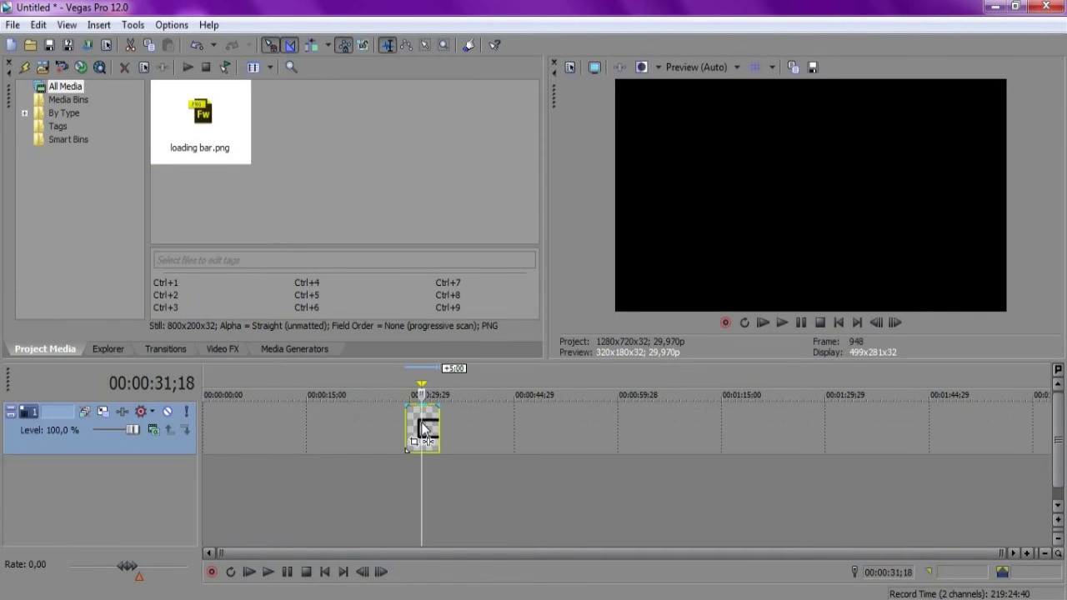
left_click_drag(534, 432, 221, 430)
left_click(220, 428)
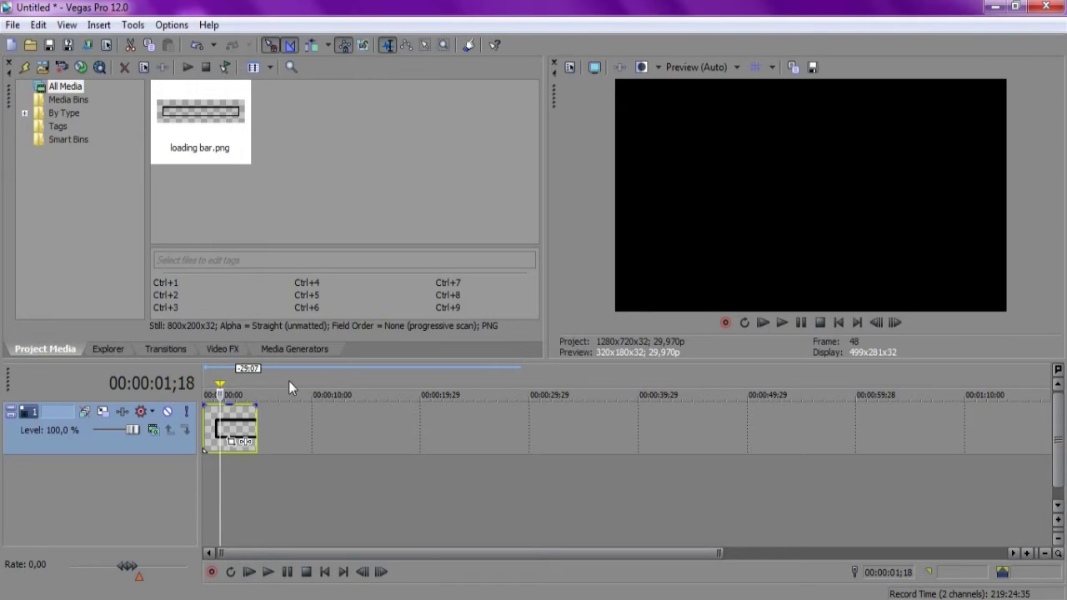
Step: Apply the default Color Corrector effect to the loading bar event, with saturation at 3,000 and gain at 2,000
left_click(222, 349)
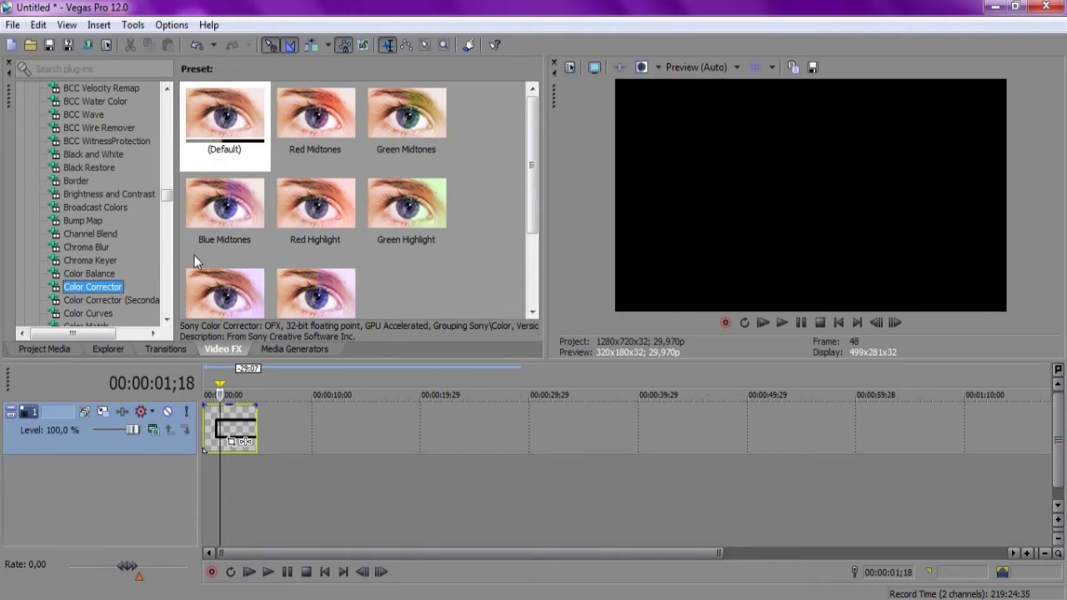
left_click_drag(250, 134, 241, 427)
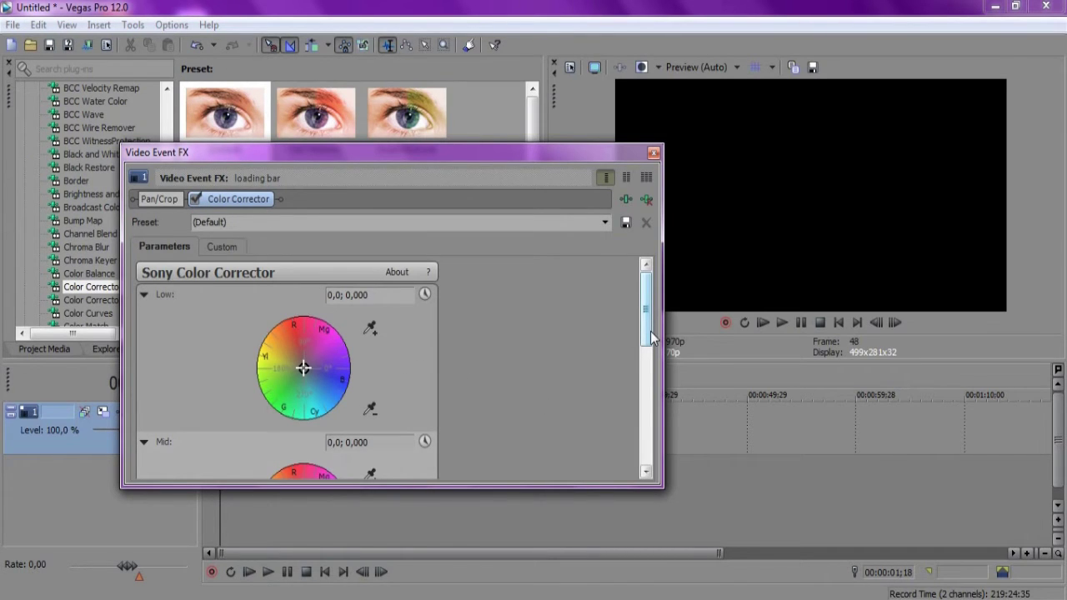
left_click_drag(652, 337, 650, 442)
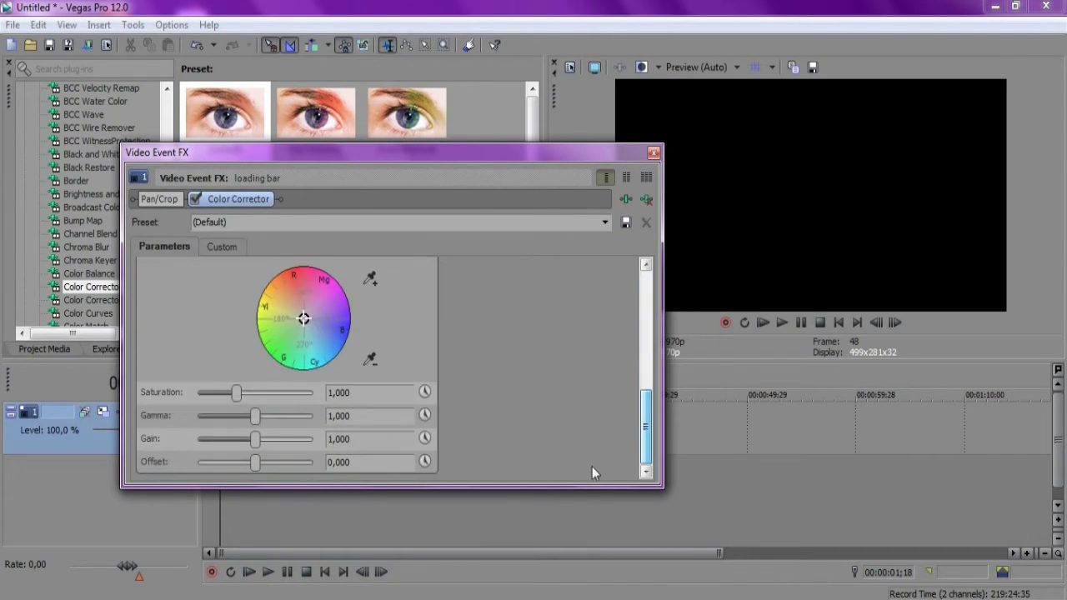
left_click_drag(237, 394, 317, 395)
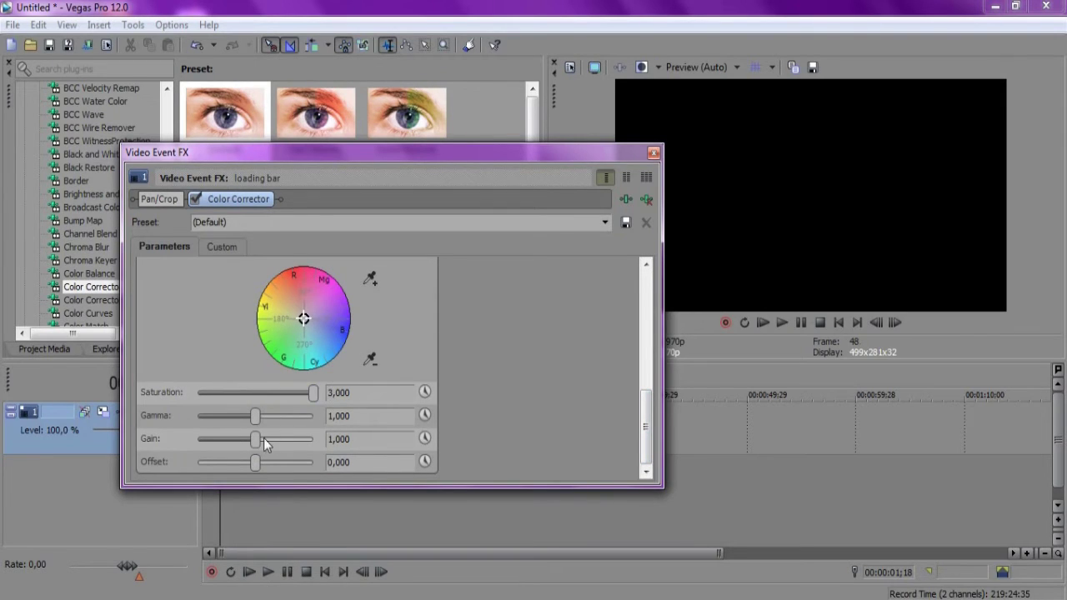
left_click_drag(256, 440, 325, 441)
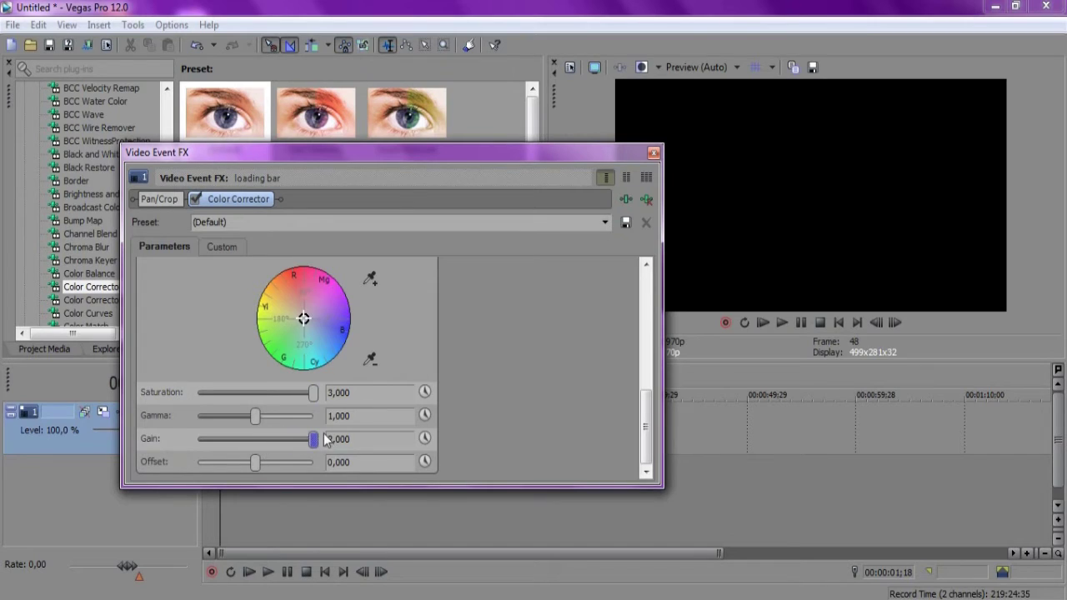
Step: Shift the Color Corrector's High wheel to 301,49; 1,000 and its Mid wheel to the same outer edge between cyan and blue
left_click(304, 319)
left_click_drag(304, 319, 324, 354)
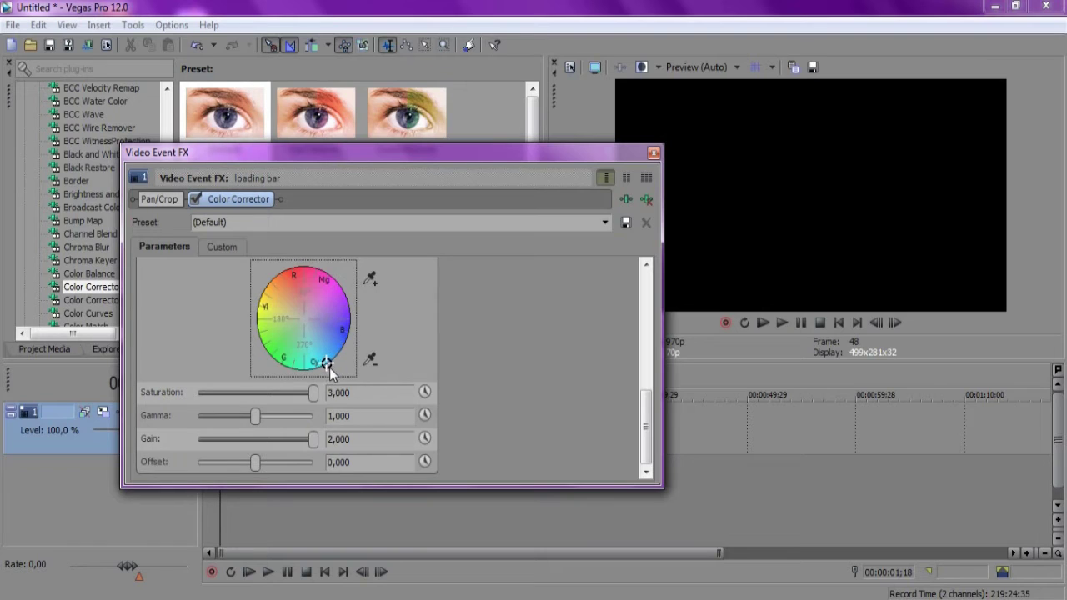
left_click_drag(644, 433, 644, 375)
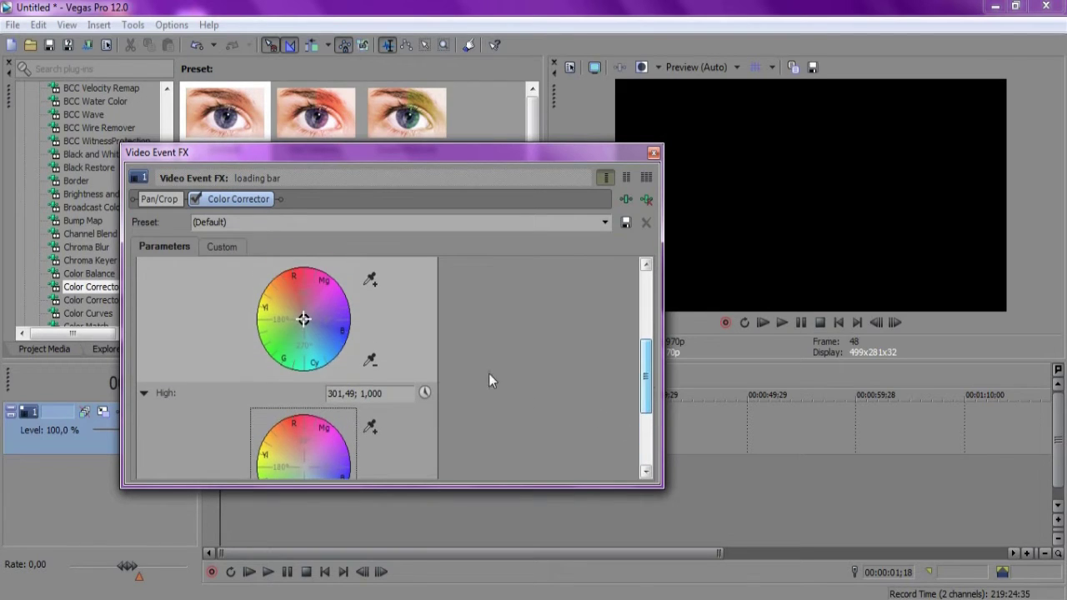
left_click(310, 335)
left_click_drag(310, 335, 332, 367)
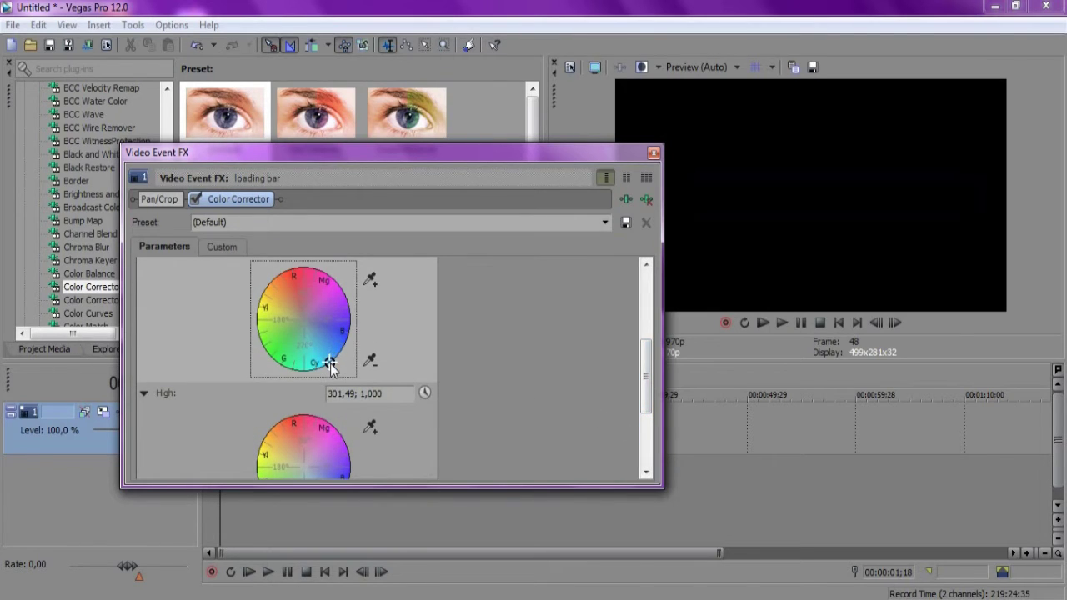
Step: Shift the Color Corrector's Low wheel to the cyan-blue edge, nudge Mid slightly toward cyan and set High to 295,21; 1,000
scroll(307, 333, "up", 5)
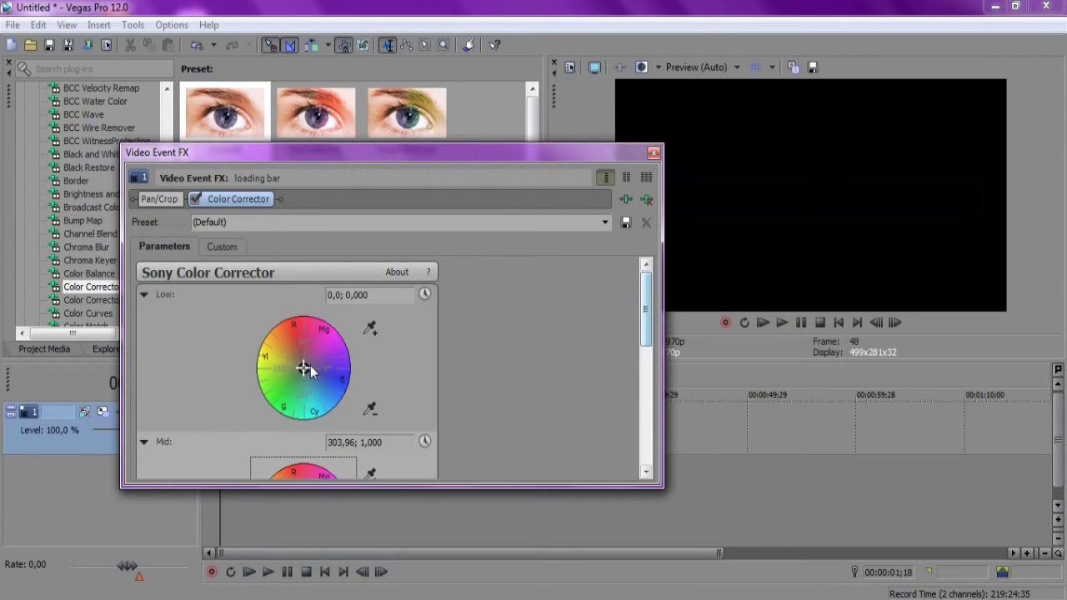
mouse_move(307, 377)
left_mouse_down()
mouse_move(329, 411)
mouse_move(321, 425)
left_mouse_up()
left_click(647, 392)
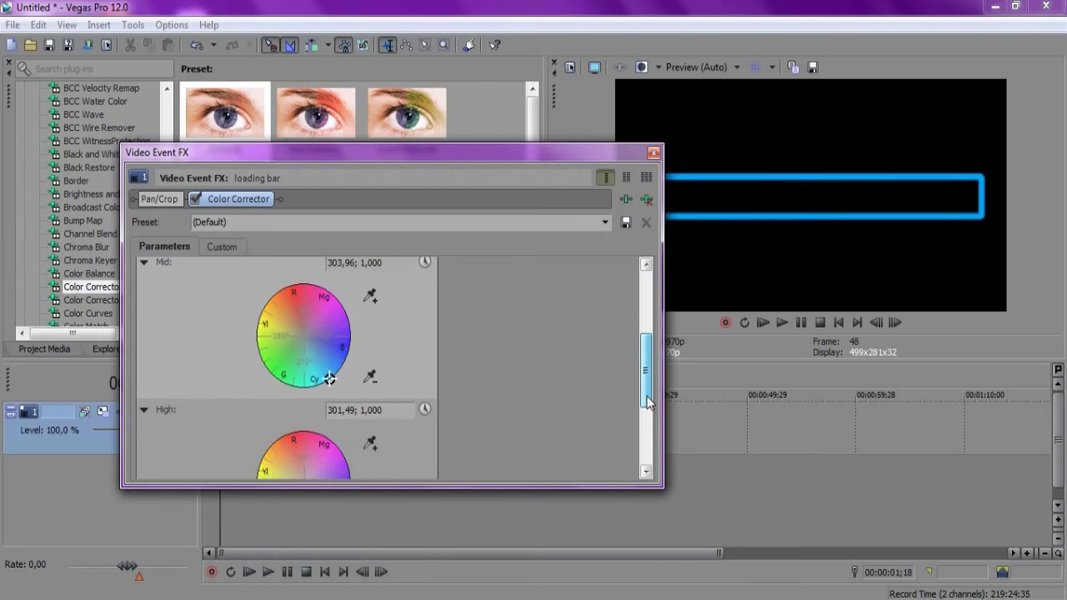
left_click_drag(329, 379, 320, 386)
scroll(647, 395, "down", 3)
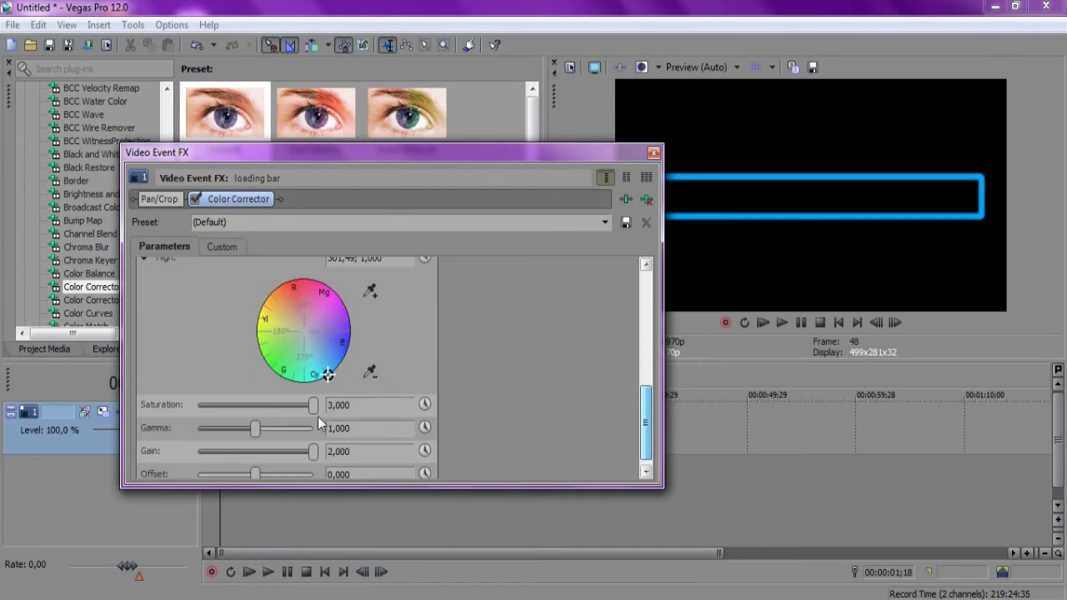
left_click_drag(326, 374, 323, 377)
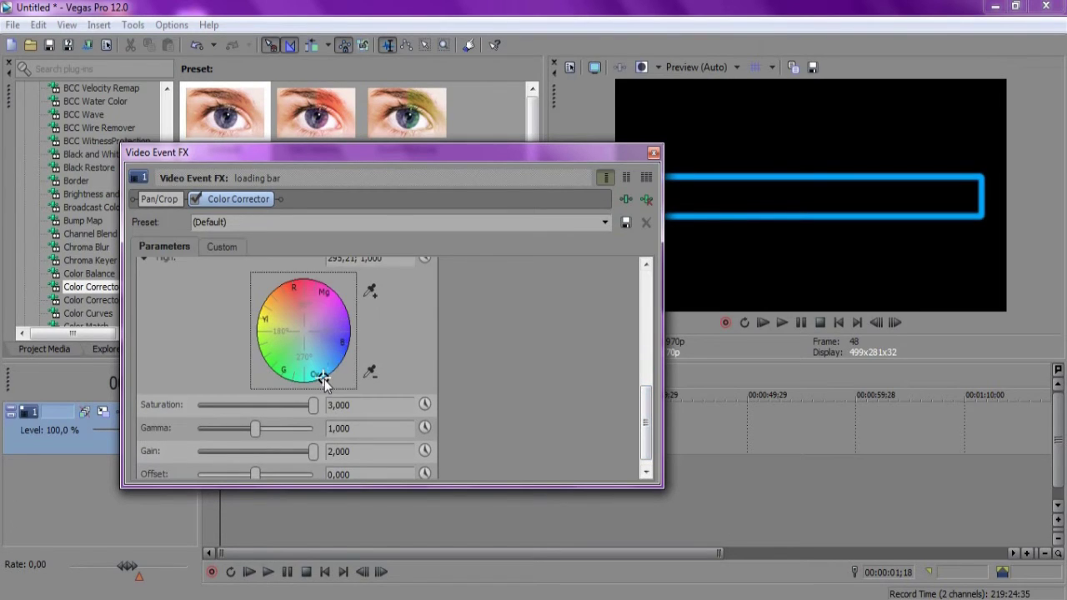
left_click(654, 153)
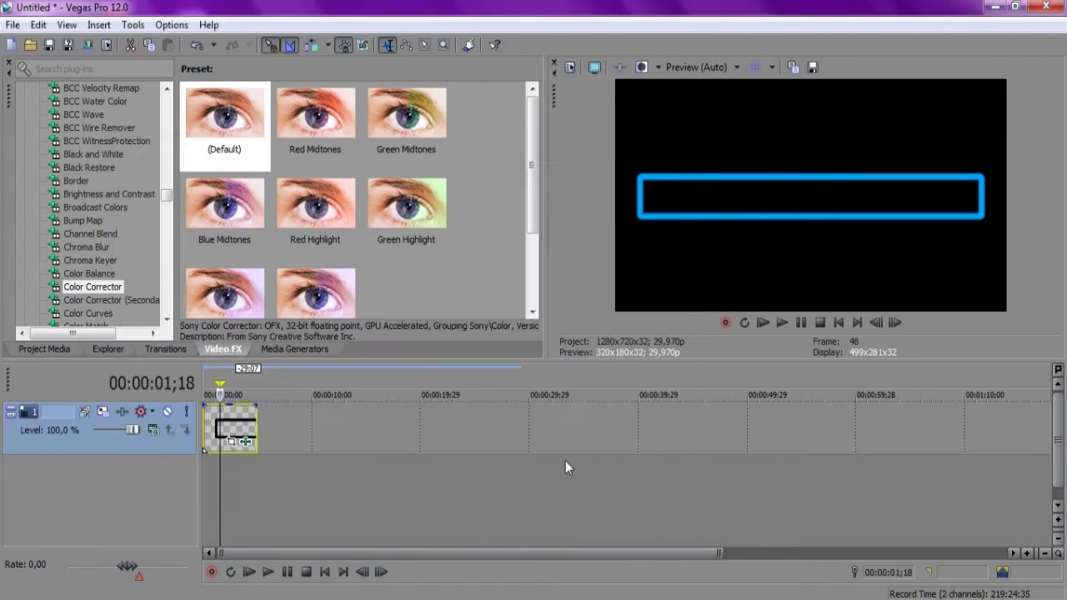
Step: Insert a new video track above the existing one and move the loading bar event up onto its start
right_click(268, 482)
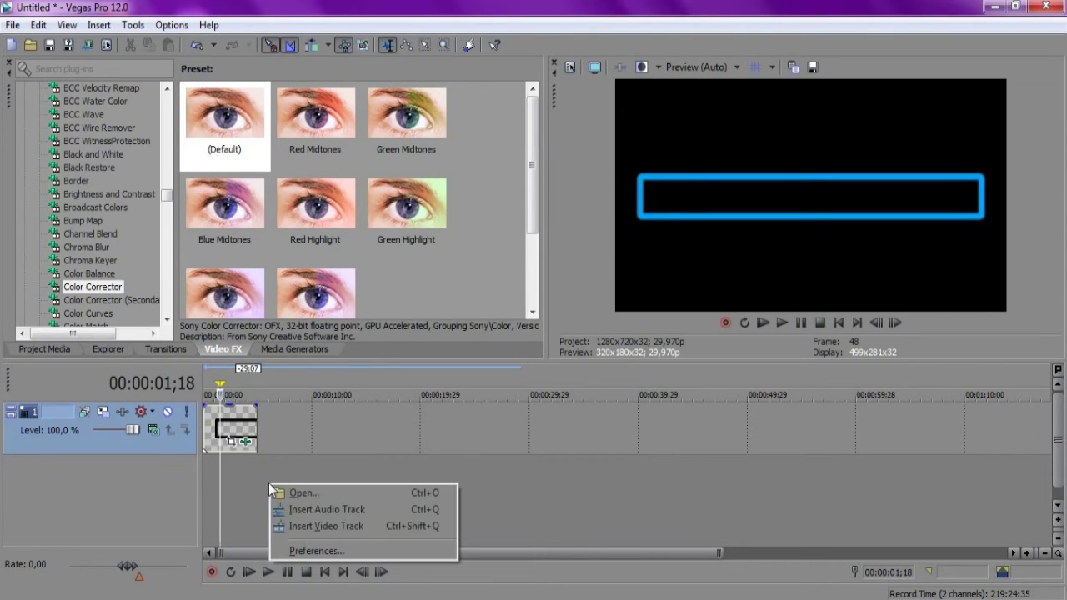
left_click(319, 525)
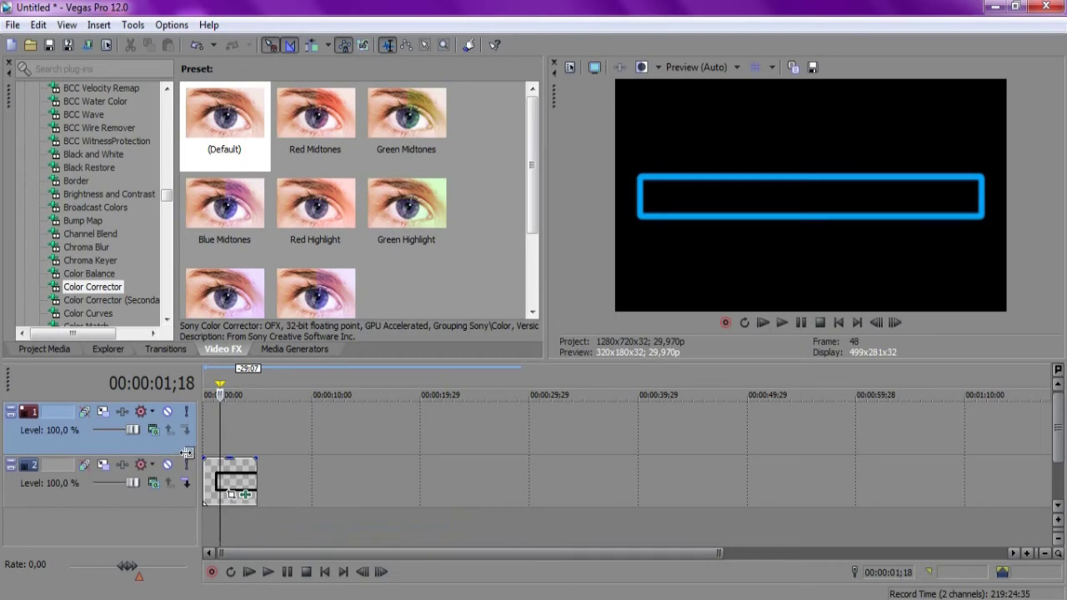
left_click(218, 482)
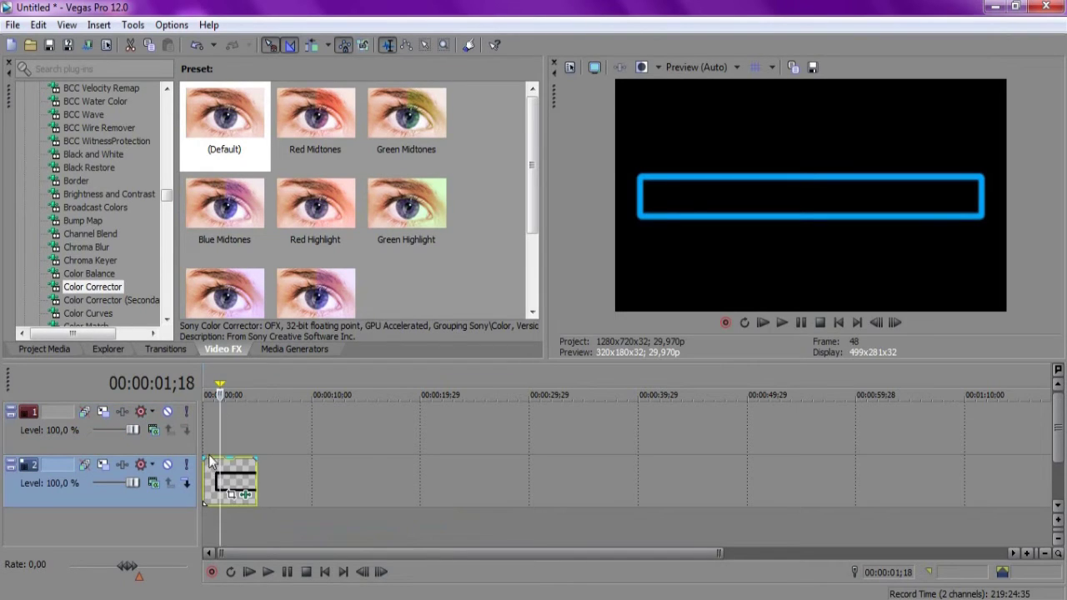
left_click_drag(217, 482, 218, 431)
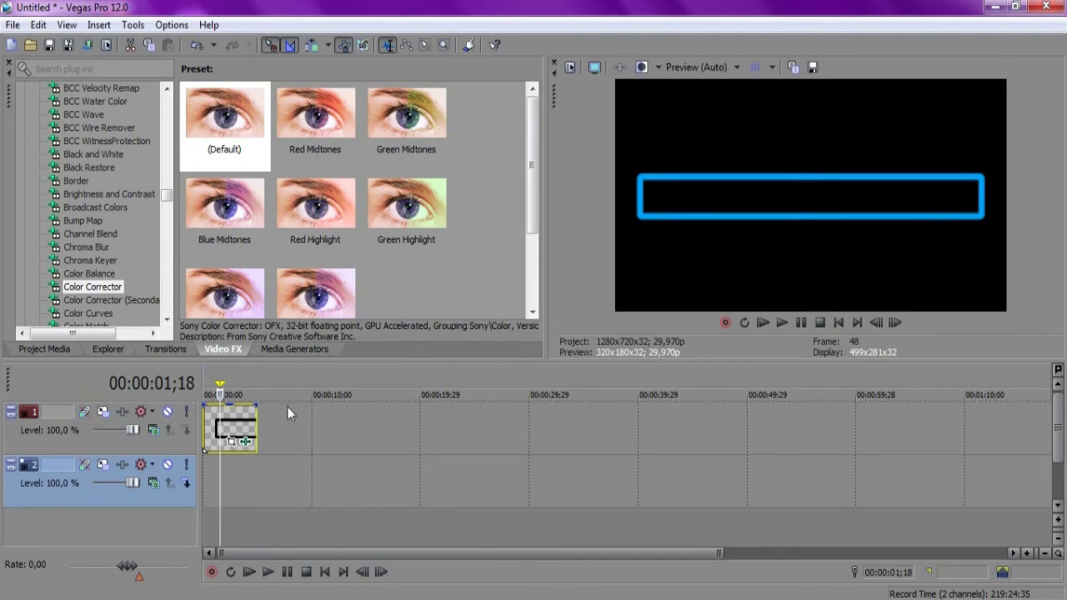
Step: Add a white Solid Color generated event at the very start of track 2, with the default 10-second duration
left_click(297, 351)
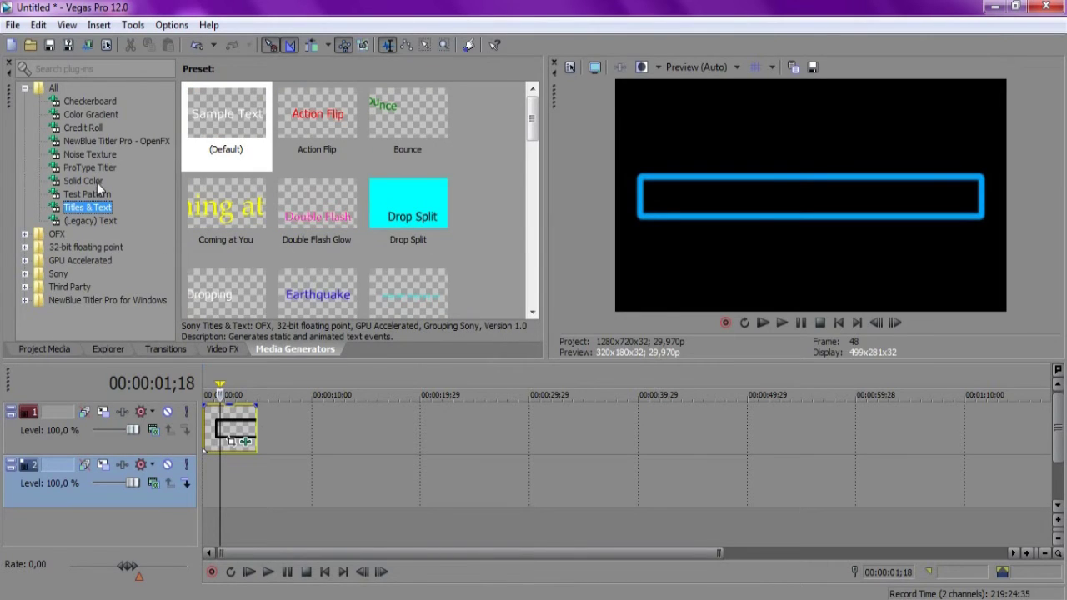
left_click_drag(233, 125, 200, 492)
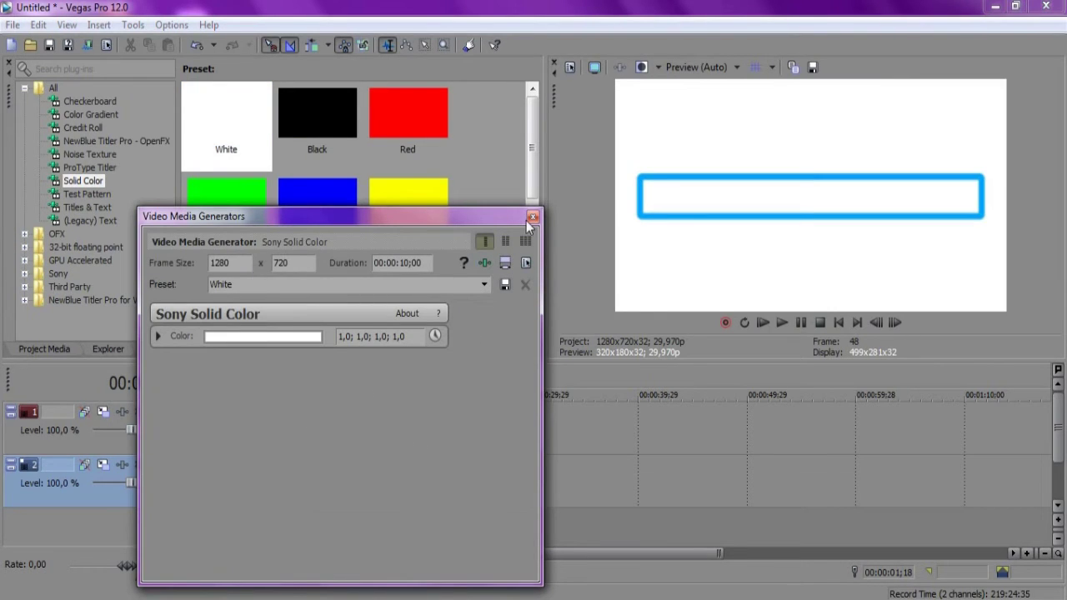
left_click(531, 217)
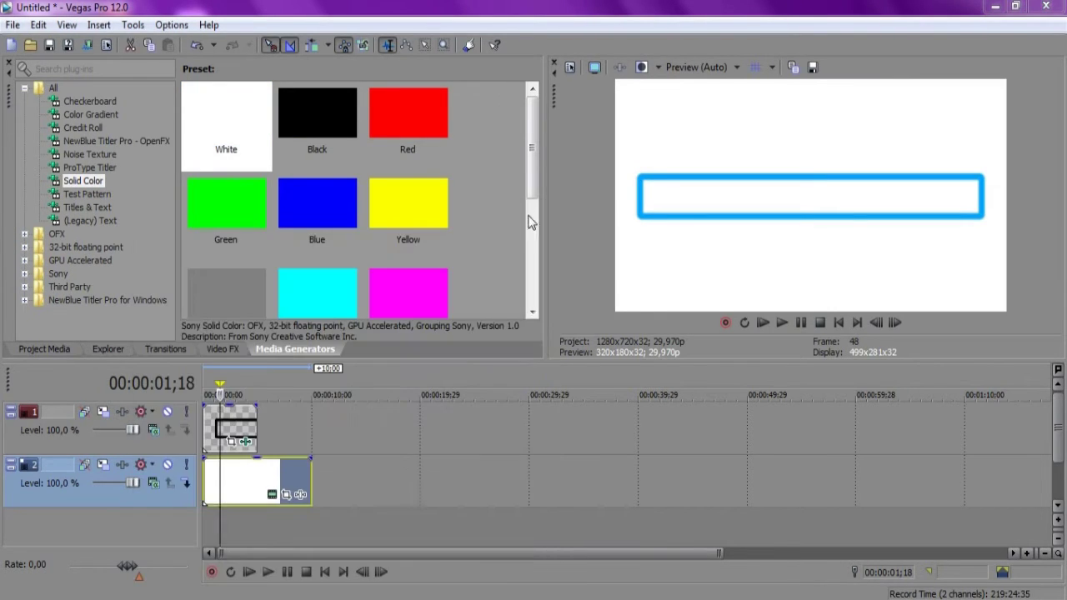
Step: Extend the loading bar event on track 1 to 00:00:10;00 so it ends together with the white solid
left_click(309, 468)
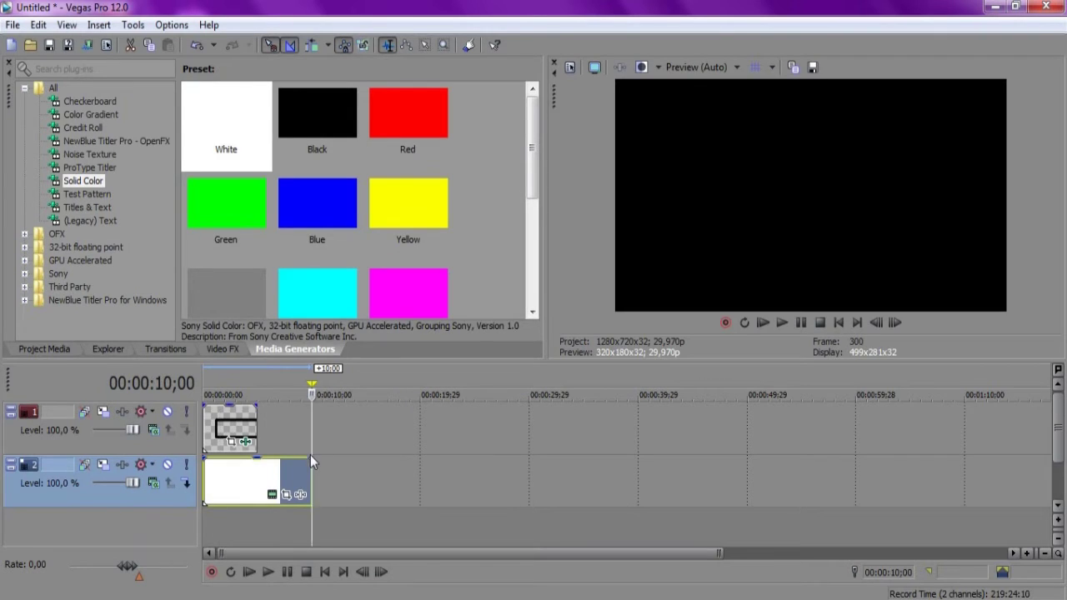
left_click(255, 430)
left_click_drag(255, 429, 310, 429)
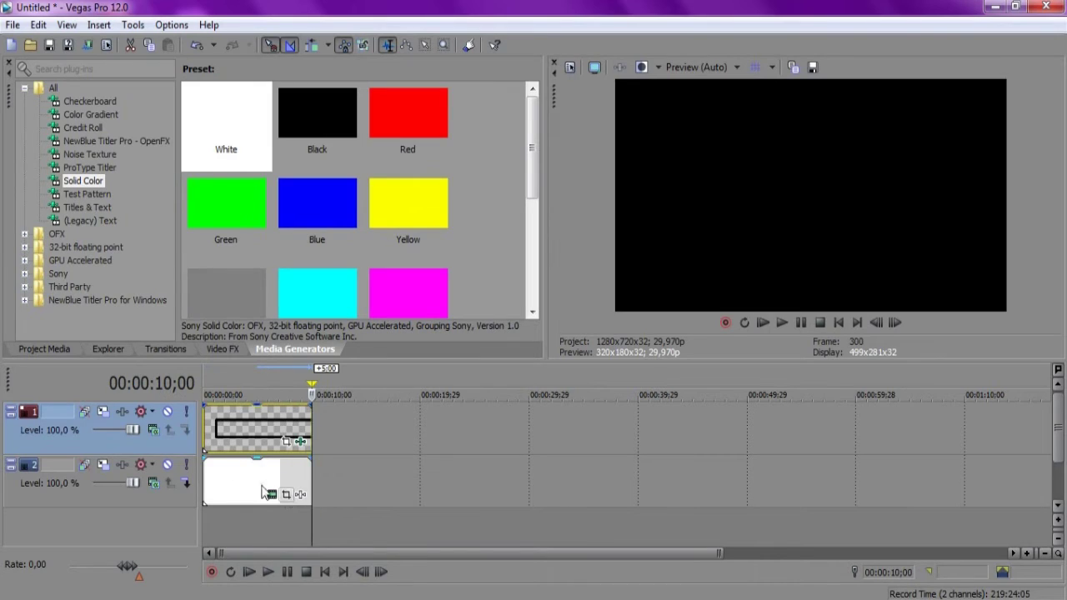
Step: Use Track Motion on track 1 with locked proportions to scale the frame to about 1.042 x 586, positioned at about X 0, Y -73
left_click(221, 434)
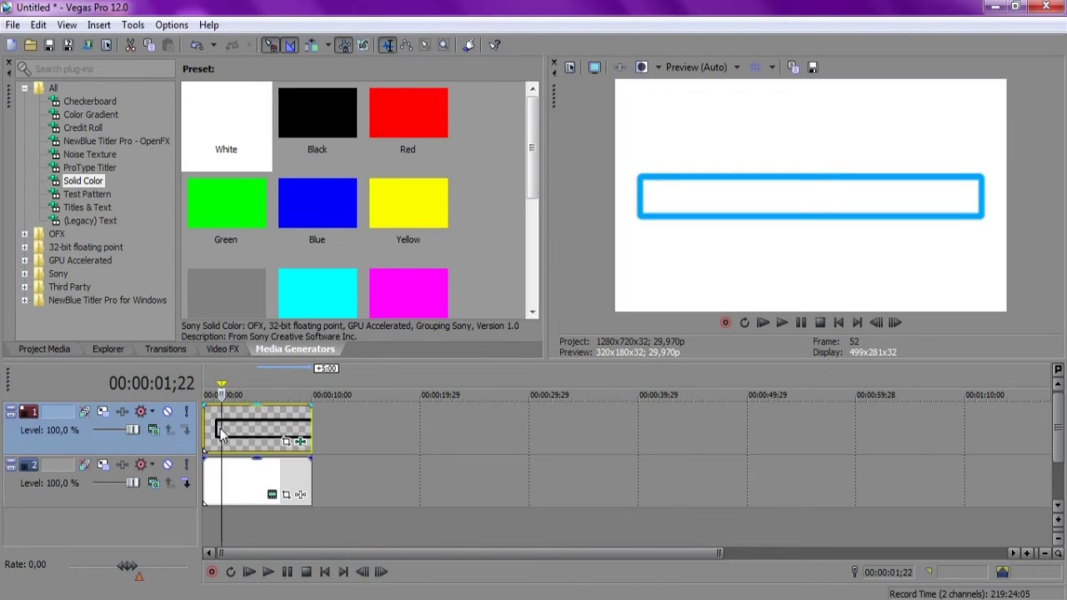
left_click(102, 415)
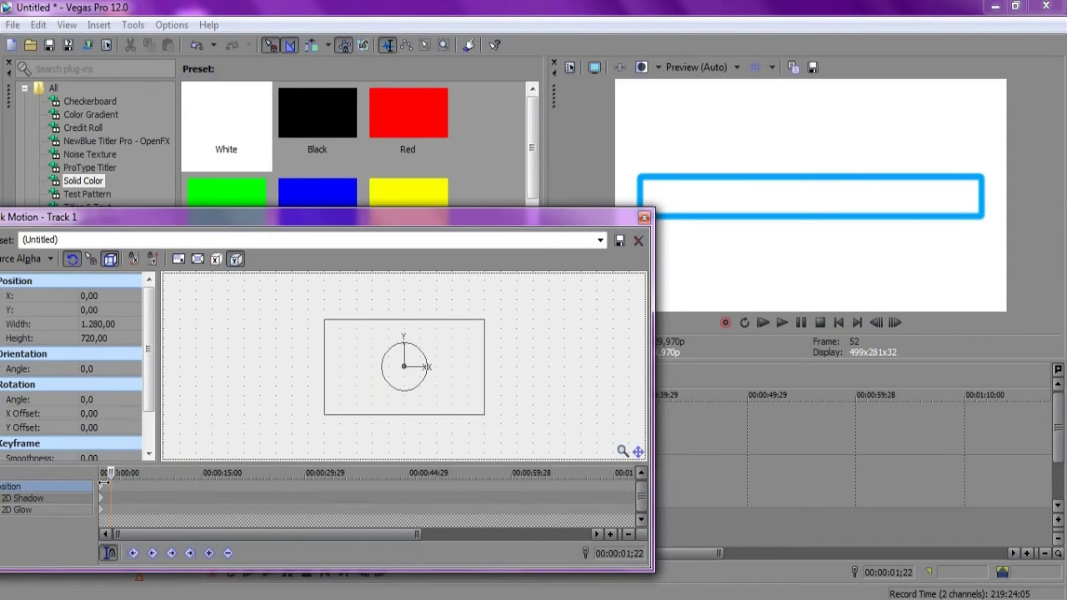
left_click(103, 484)
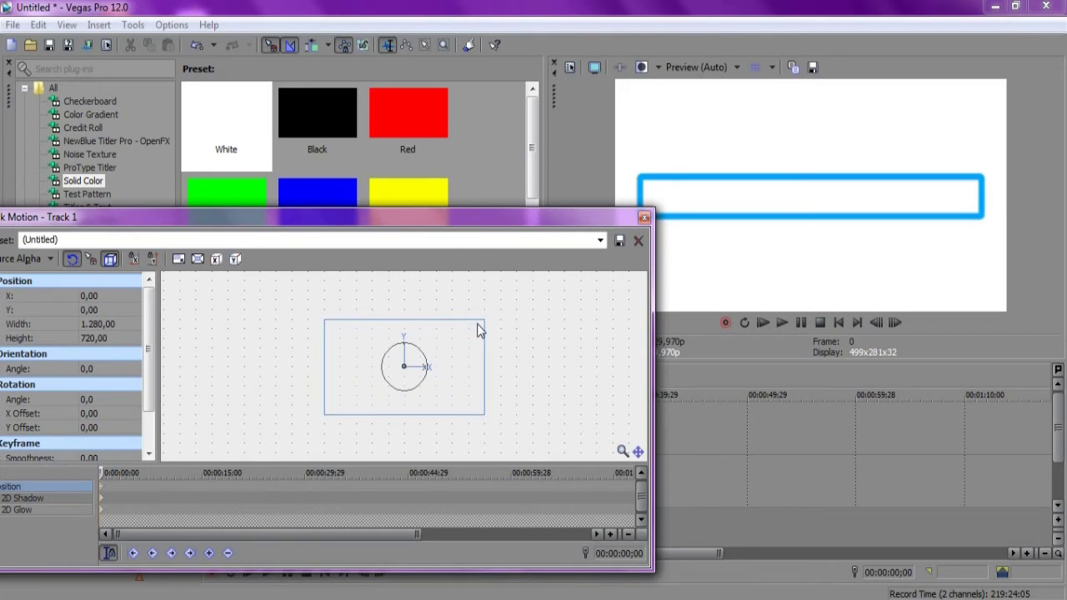
left_click_drag(486, 320, 481, 349)
key("ctrl+z")
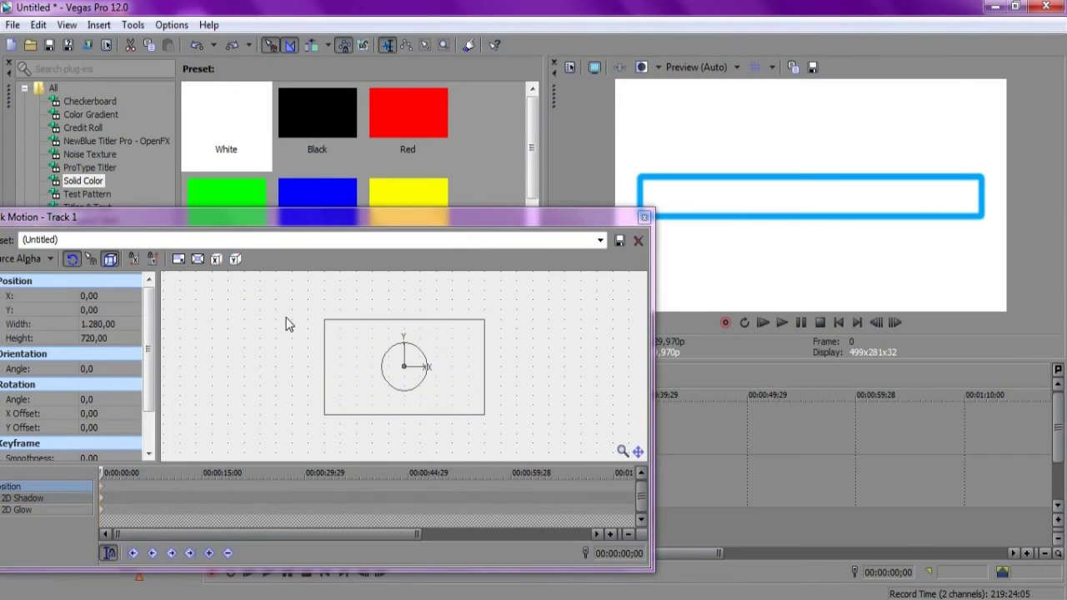
left_click(179, 260)
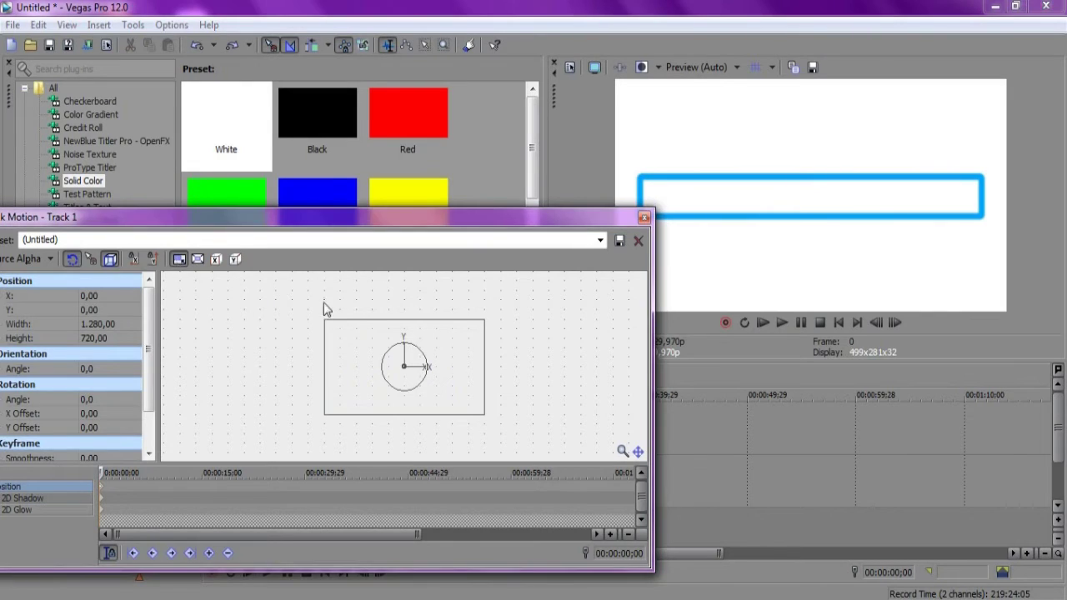
left_click_drag(485, 320, 457, 346)
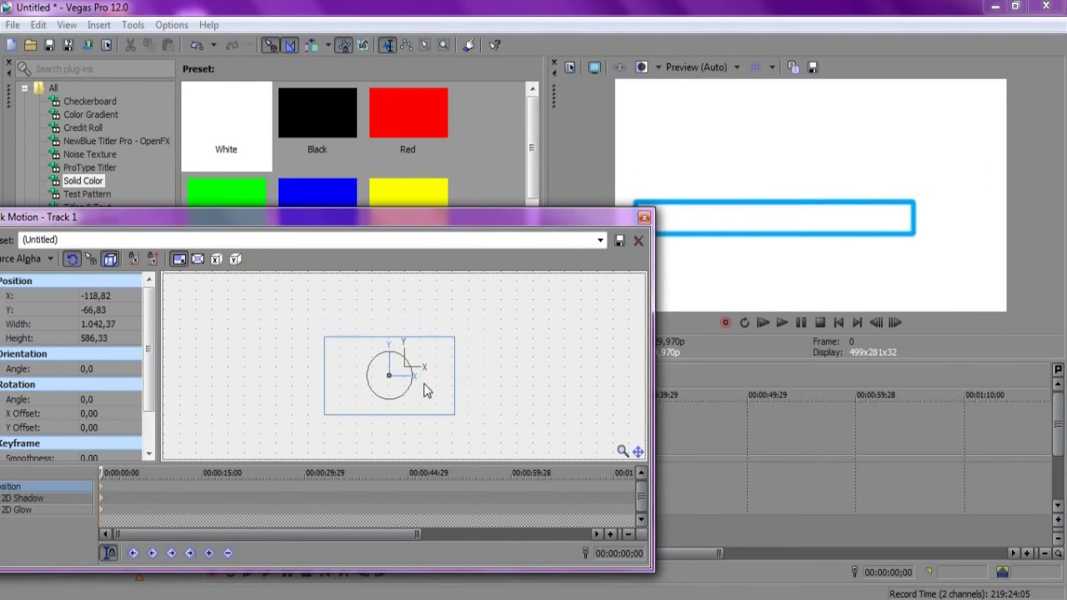
left_click_drag(426, 389, 438, 390)
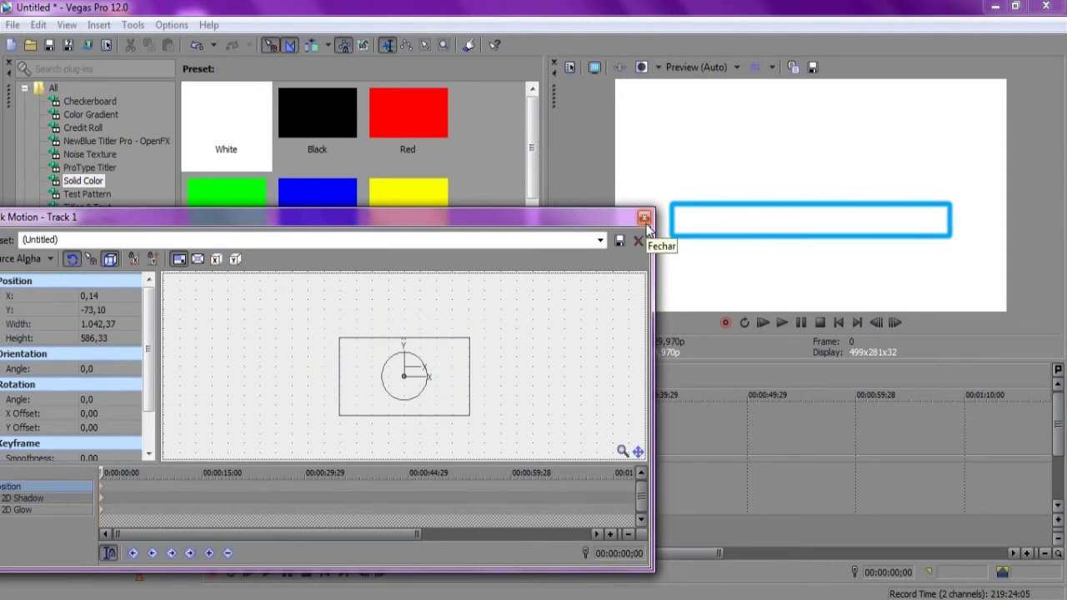
left_click(644, 218)
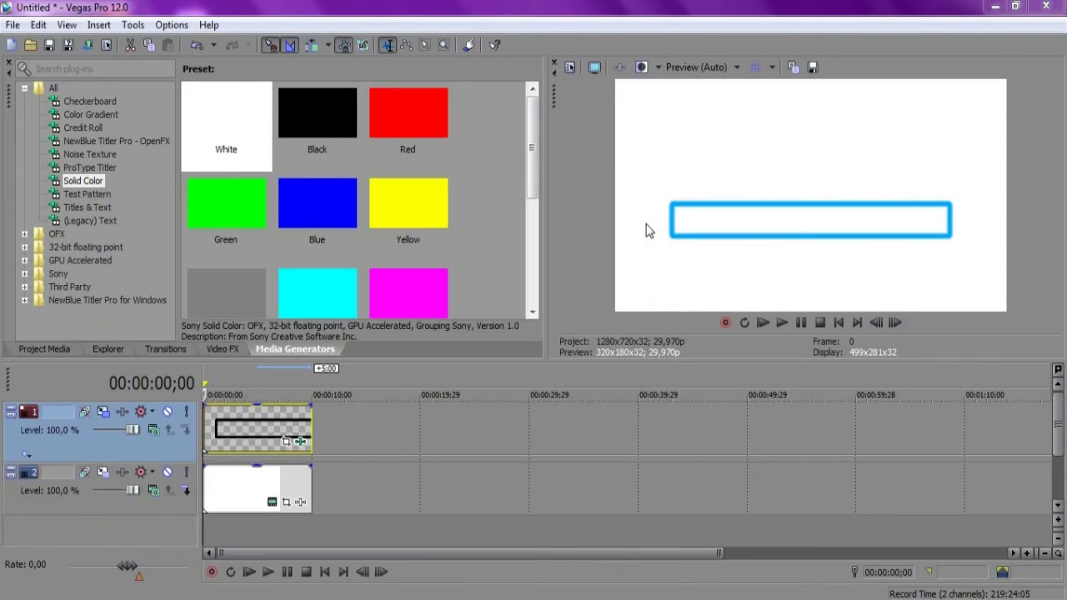
Step: Use Track Motion on track 2 to fit the white solid inside the blue frame, about 911 x 106 at X 3,13, Y -74,83
left_click(224, 496)
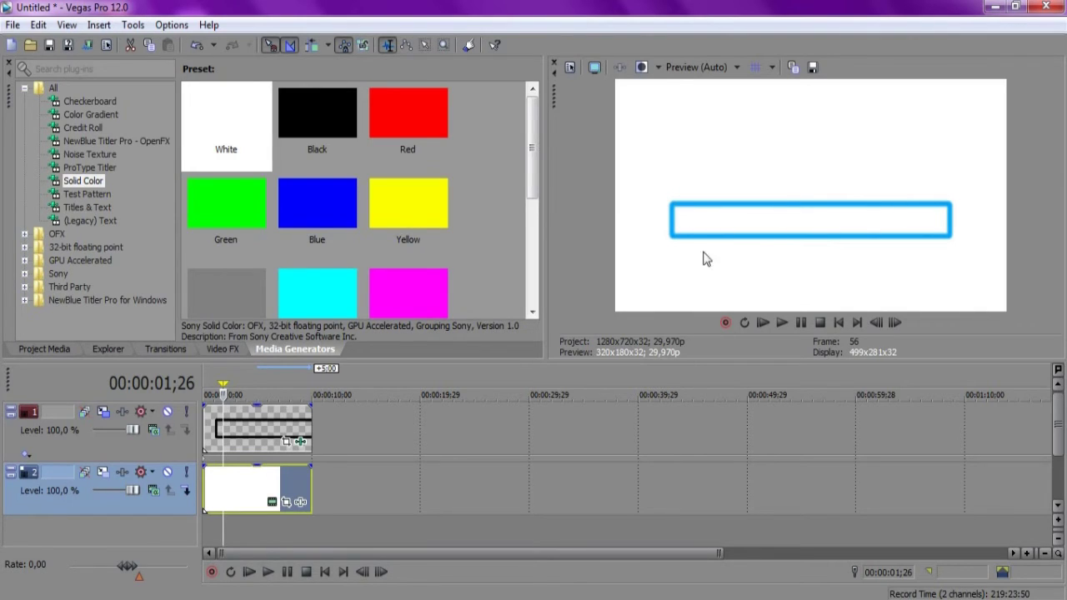
left_click(205, 500)
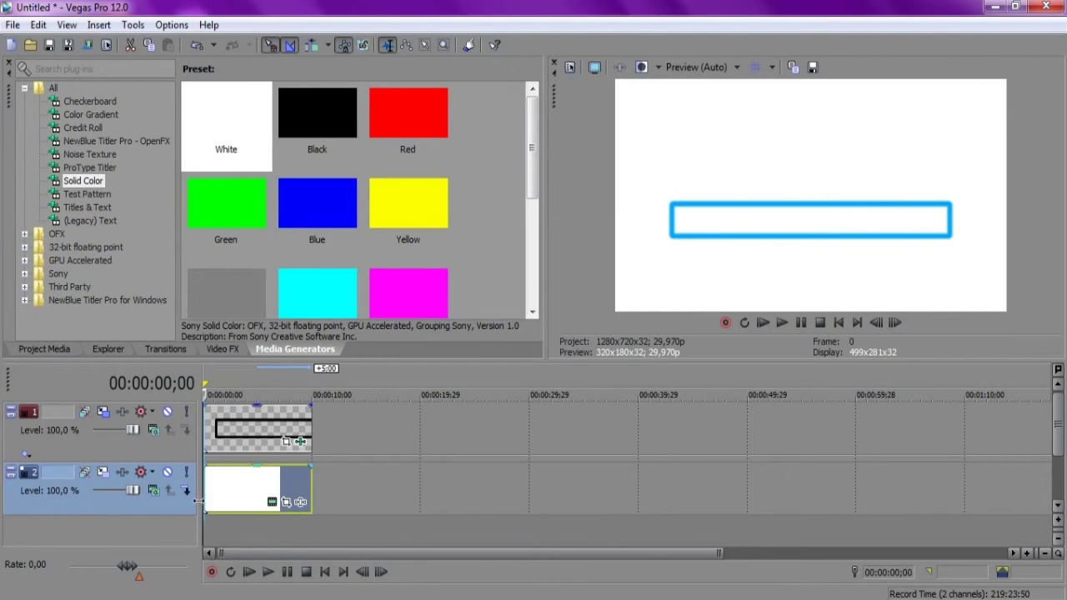
left_click(106, 475)
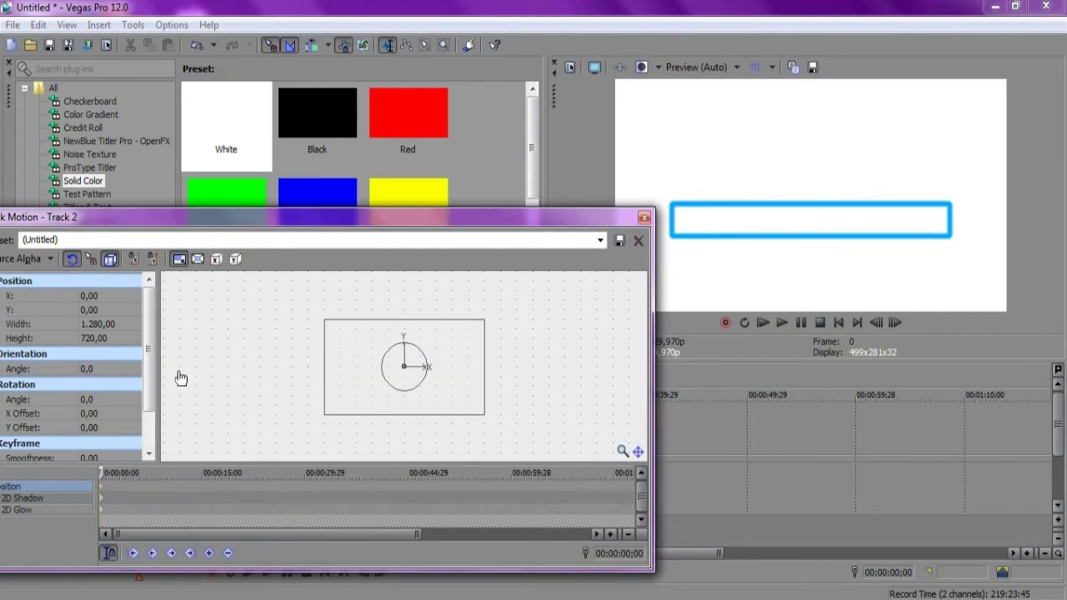
left_click(179, 260)
left_click_drag(325, 319, 350, 370)
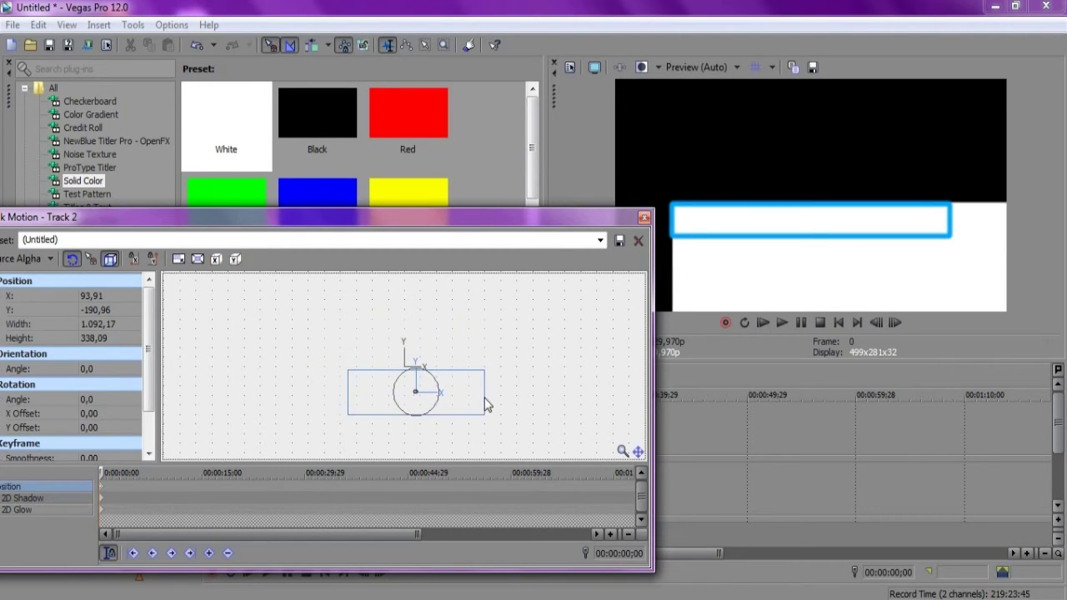
left_click_drag(483, 416, 461, 387)
scroll(475, 397, "up", 3)
left_click_drag(617, 429, 617, 440)
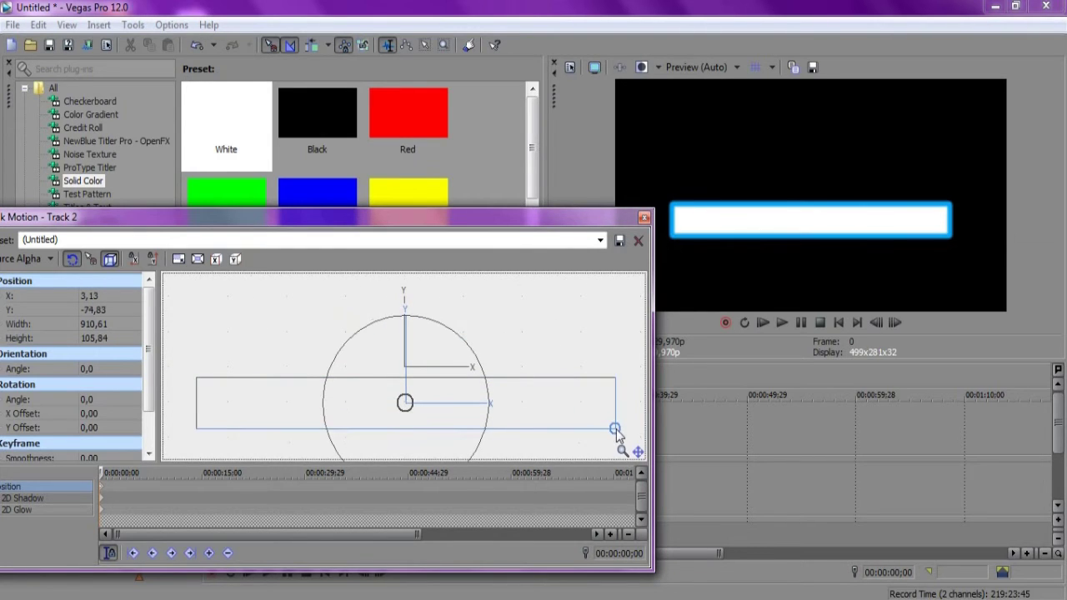
left_click(645, 218)
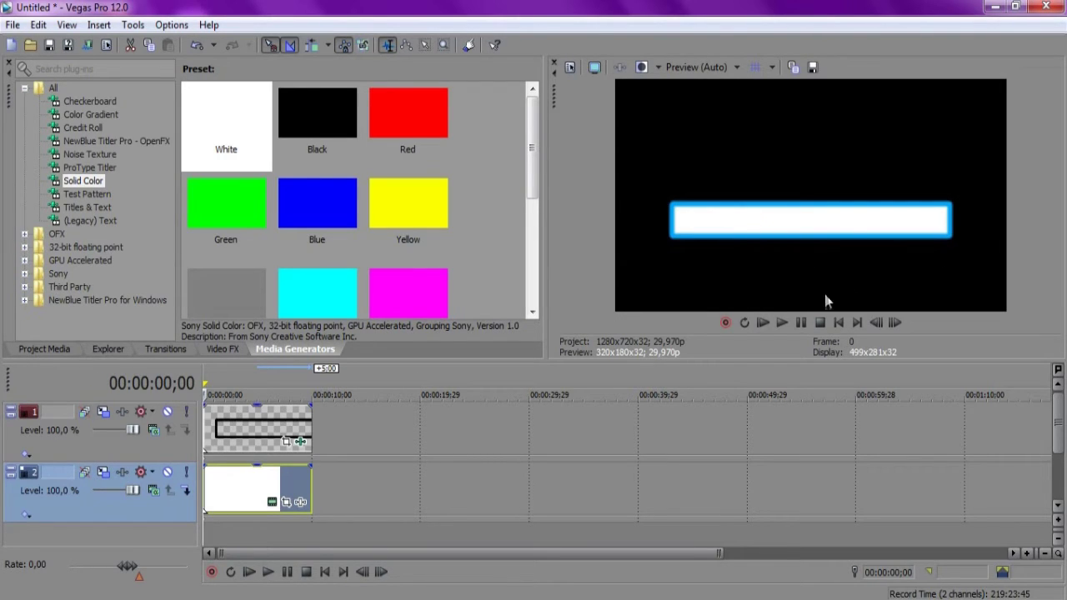
Step: Add a Track Motion position keyframe for track 2 at 00:00:05;00, keeping the white bar at full size
left_click(105, 473)
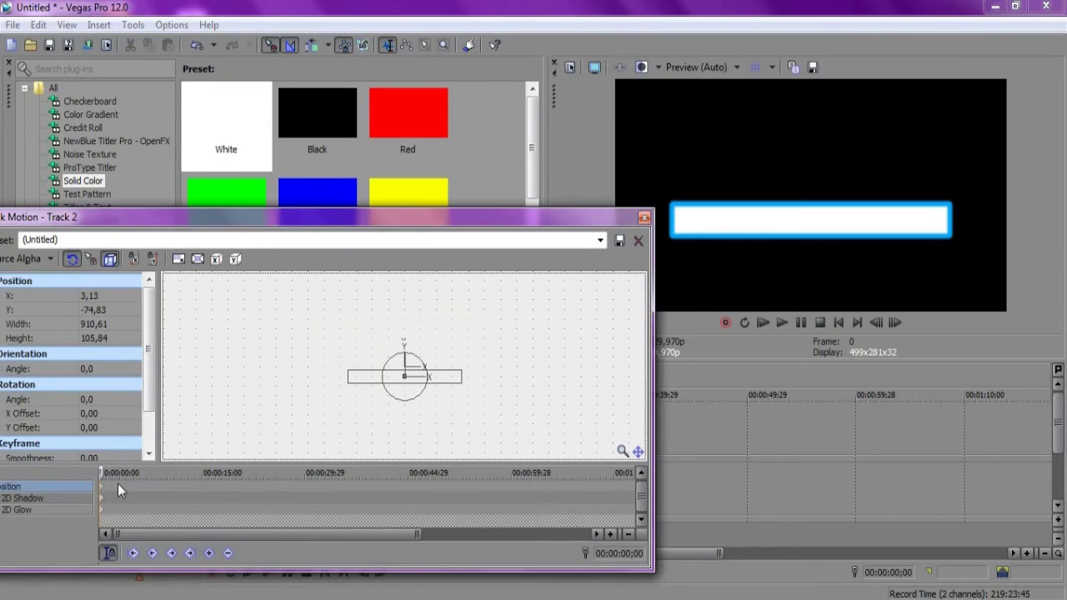
scroll(116, 483, "up", 2)
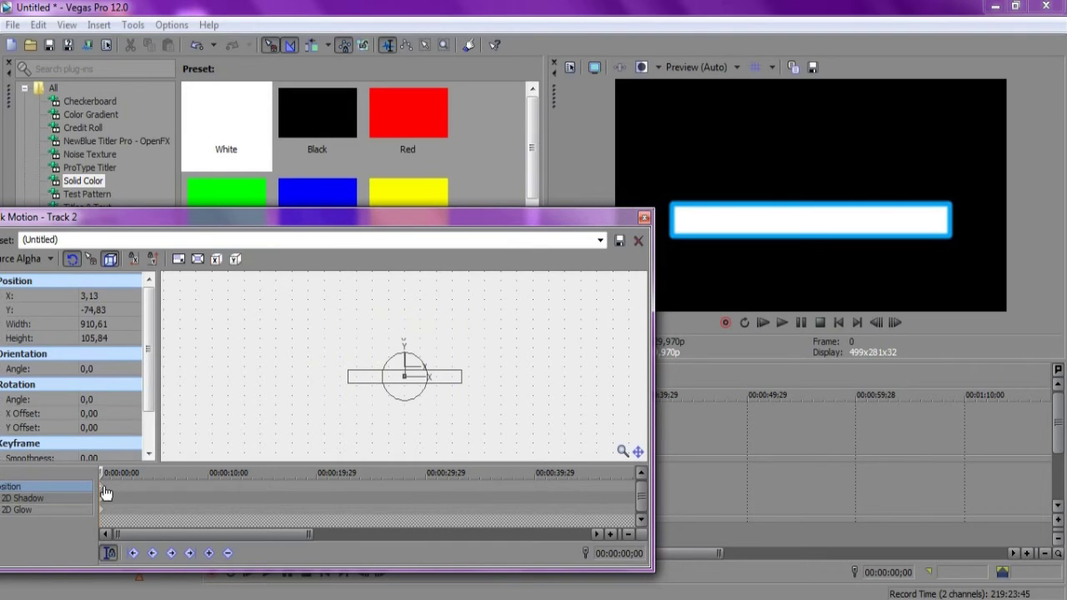
left_click(156, 490)
scroll(200, 493, "up", 5)
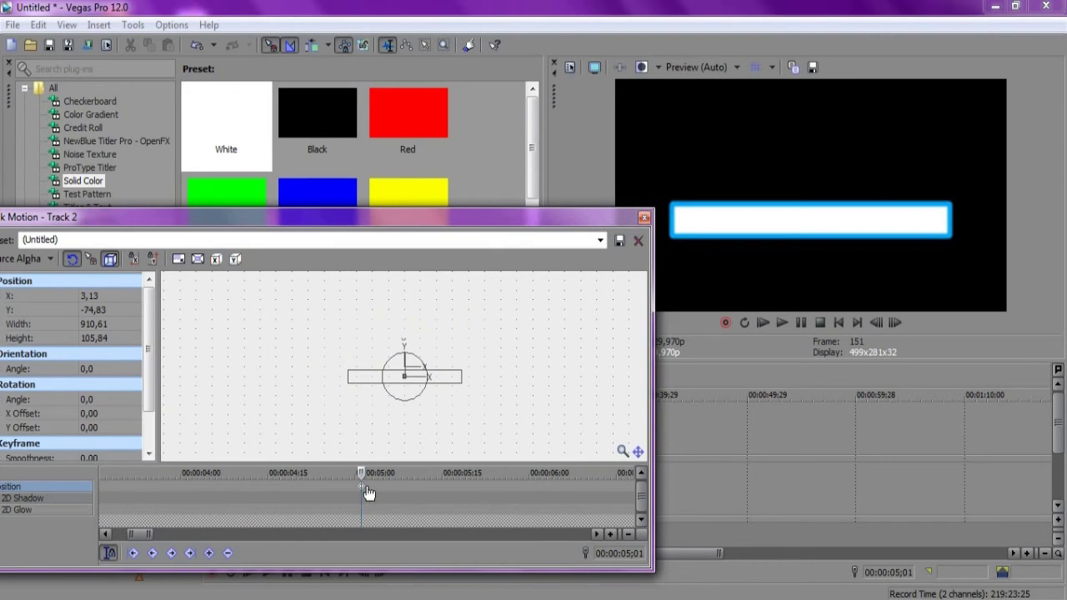
scroll(389, 494, "down", 3)
scroll(389, 495, "down", 2)
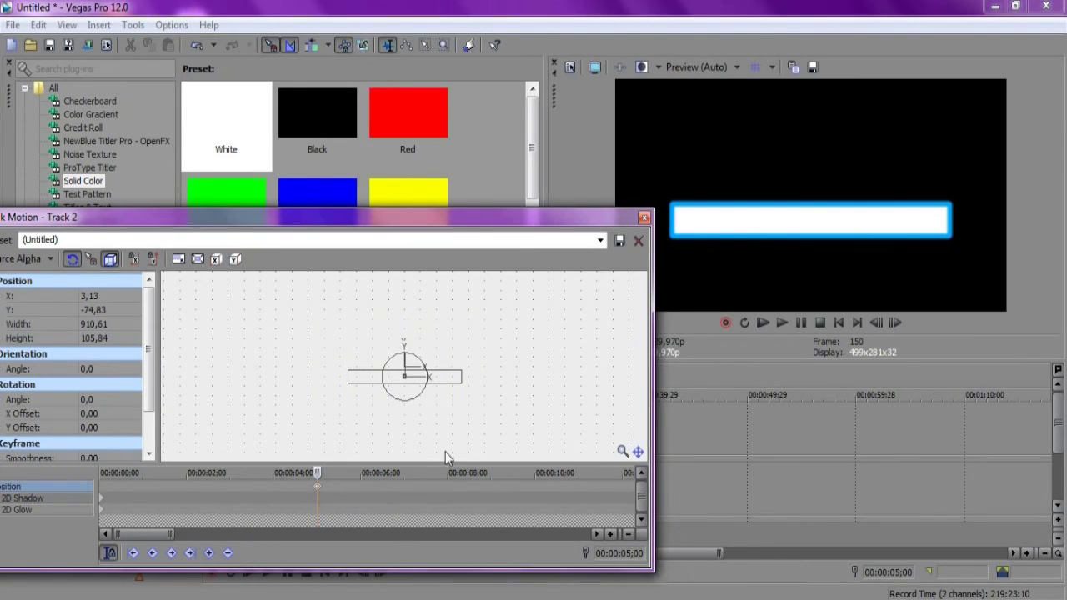
Step: At 00:00:00;00, with vertical scaling prevented, shrink the white bar on track 2 to the frame's left edge, about 2,78 wide at X -450,78
left_click_drag(317, 473, 76, 464)
left_click(209, 553)
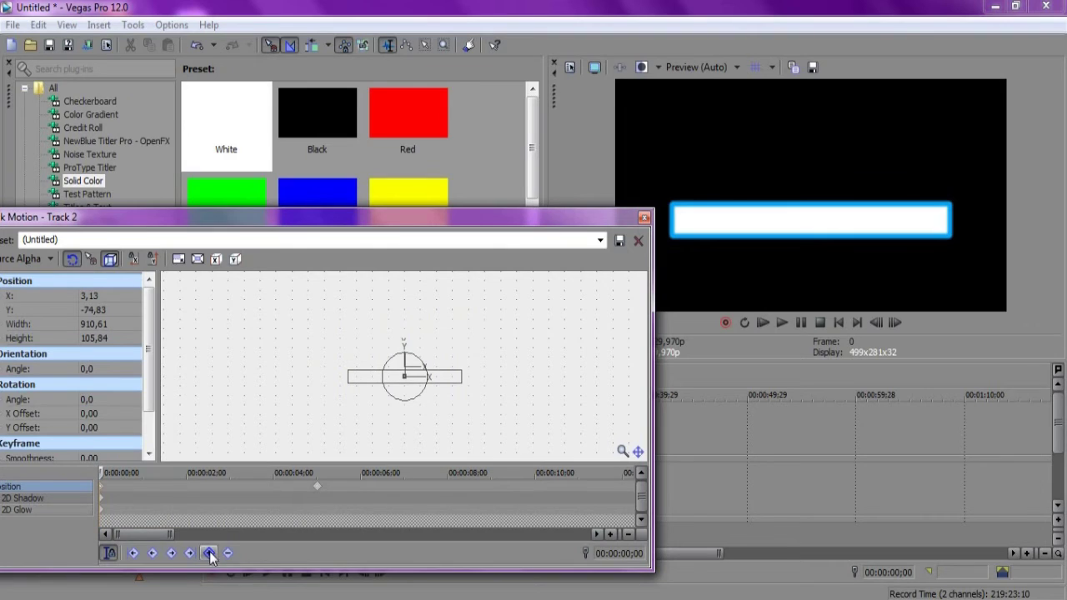
left_click(236, 260)
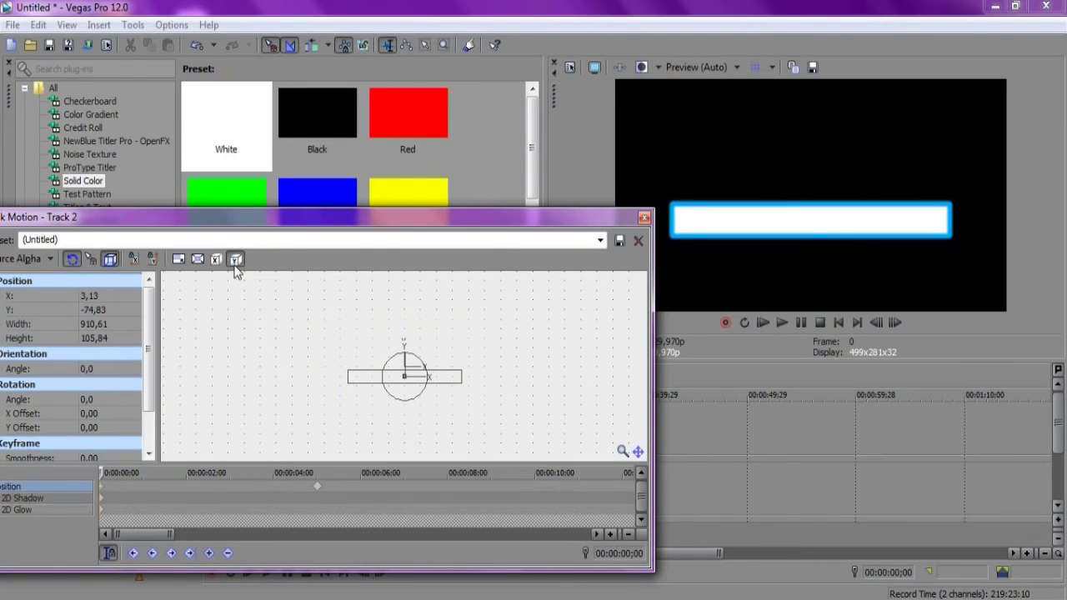
left_click(462, 386)
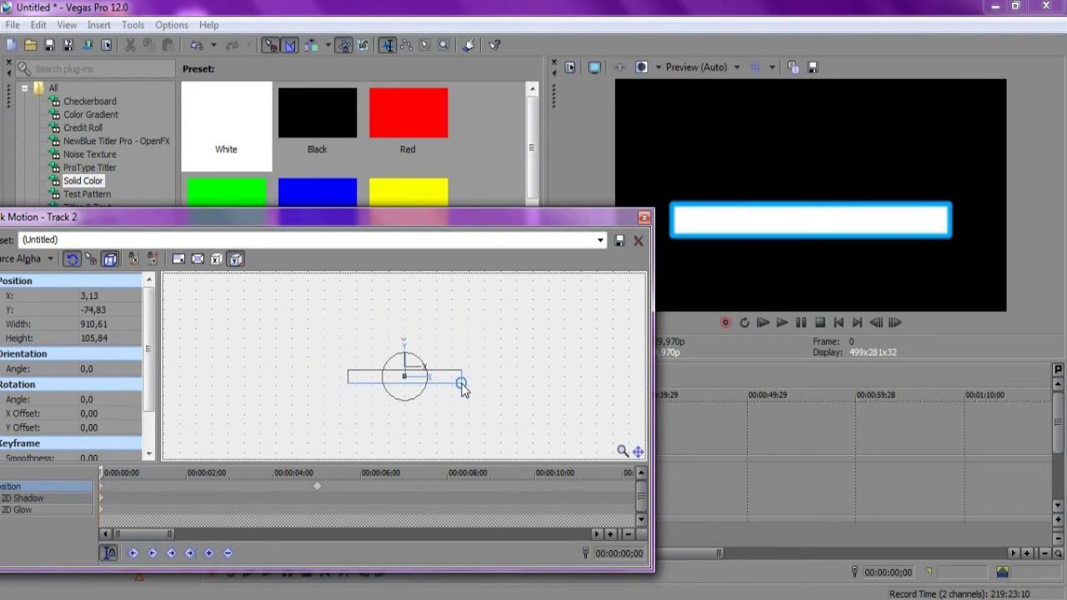
left_click_drag(462, 386, 349, 381)
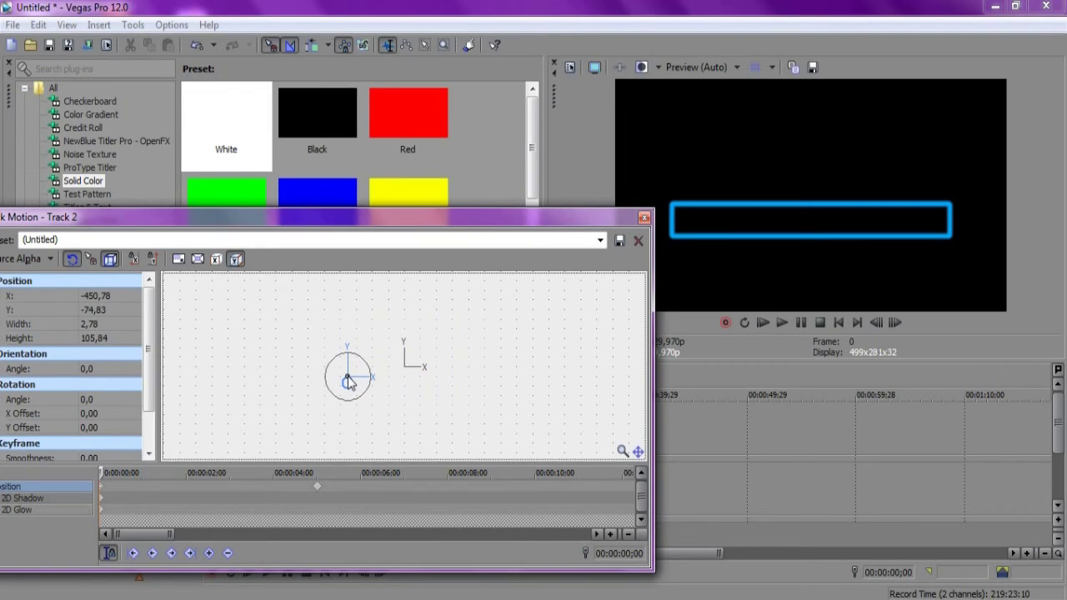
scroll(349, 382, "up", 4)
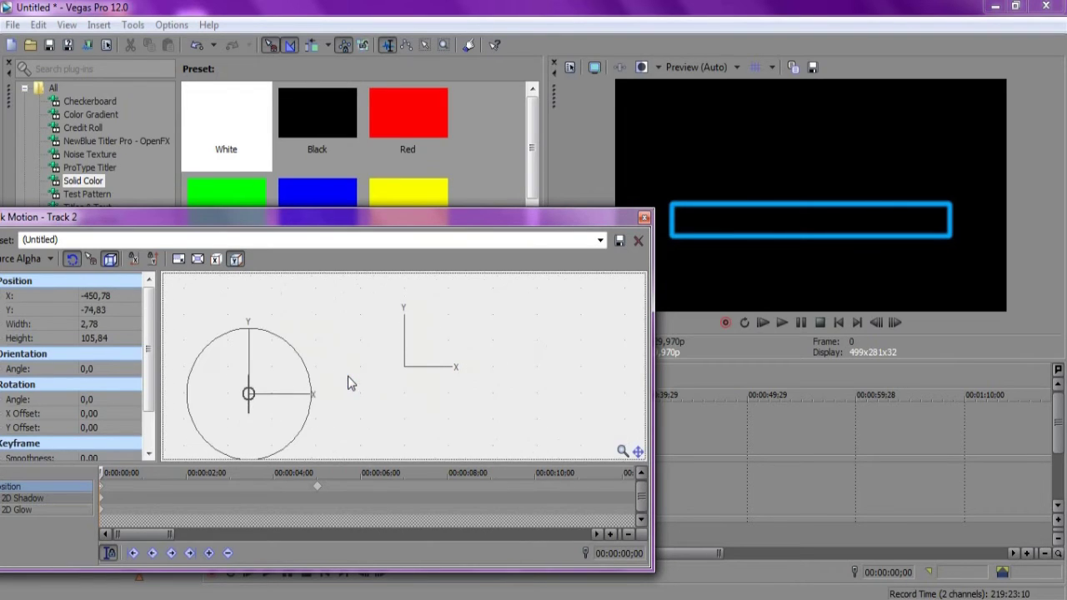
left_click(642, 217)
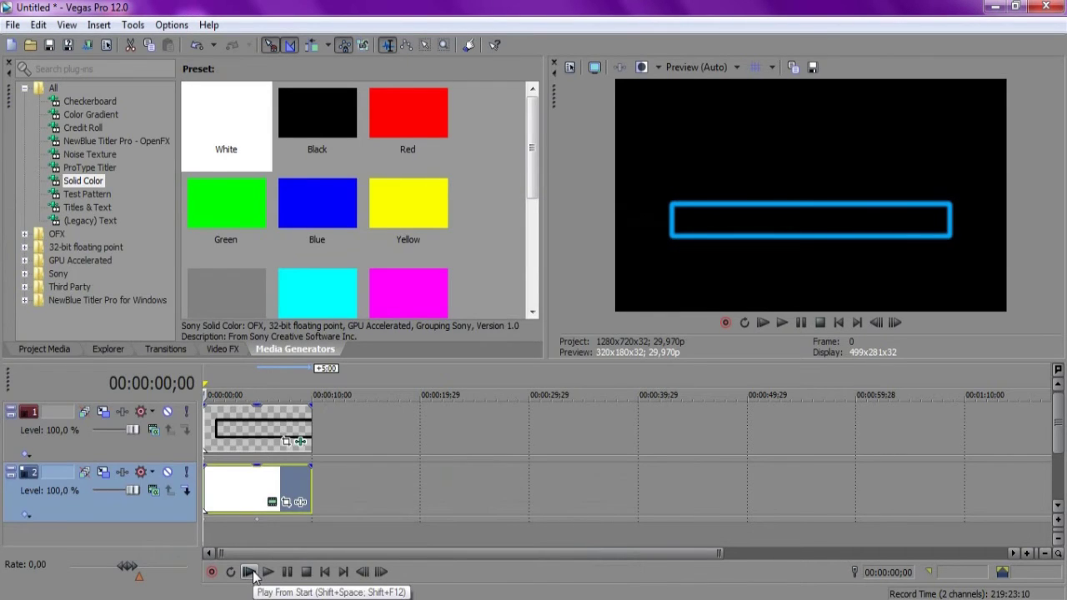
Step: Play the project from the start to check how the white fill grows inside the frame
left_click(250, 572)
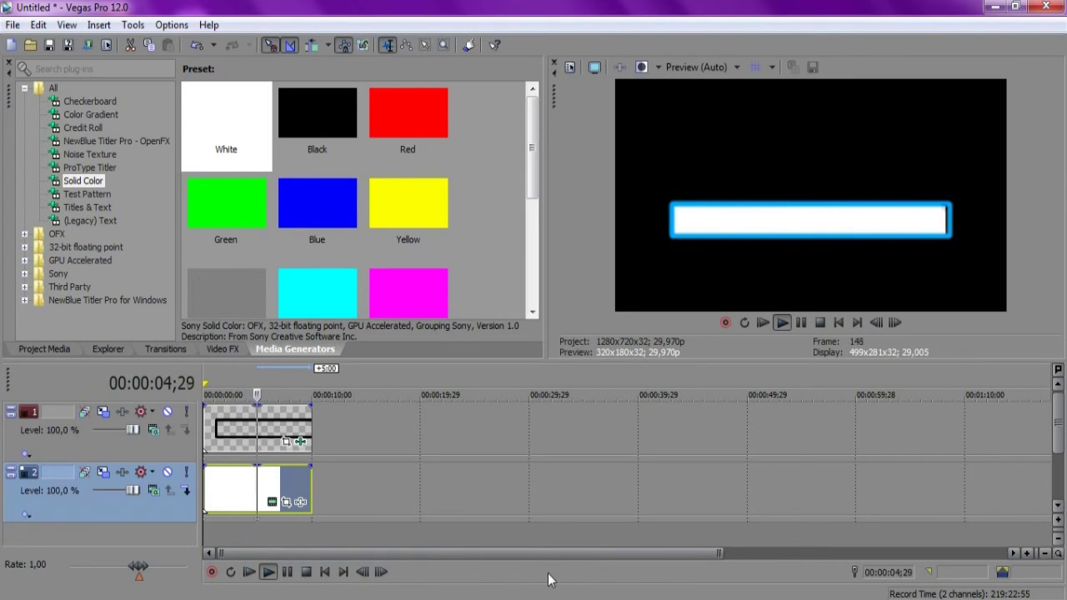
left_click(287, 572)
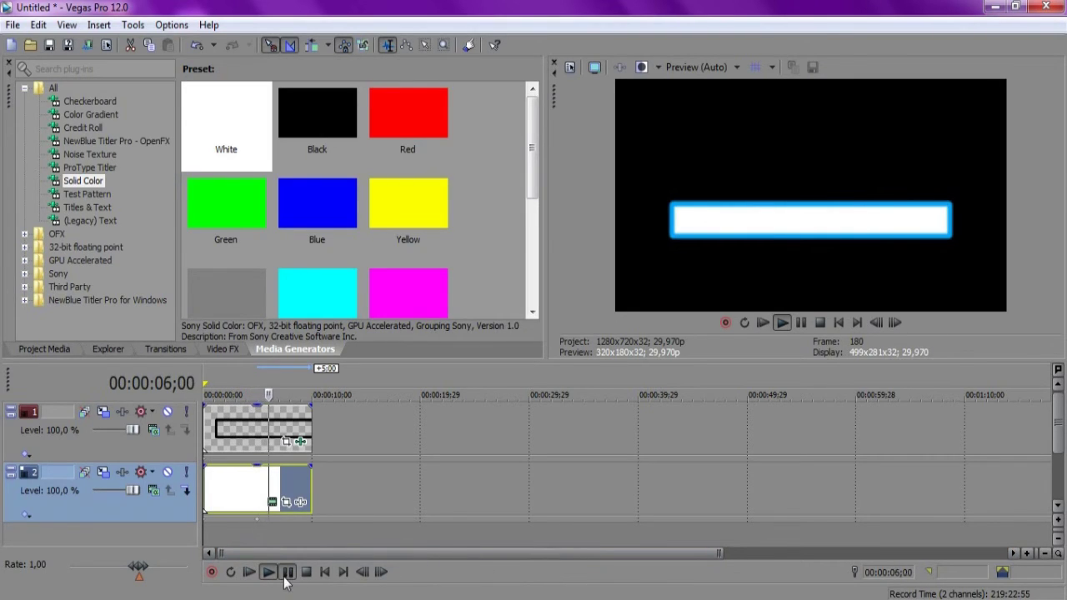
left_click(258, 483)
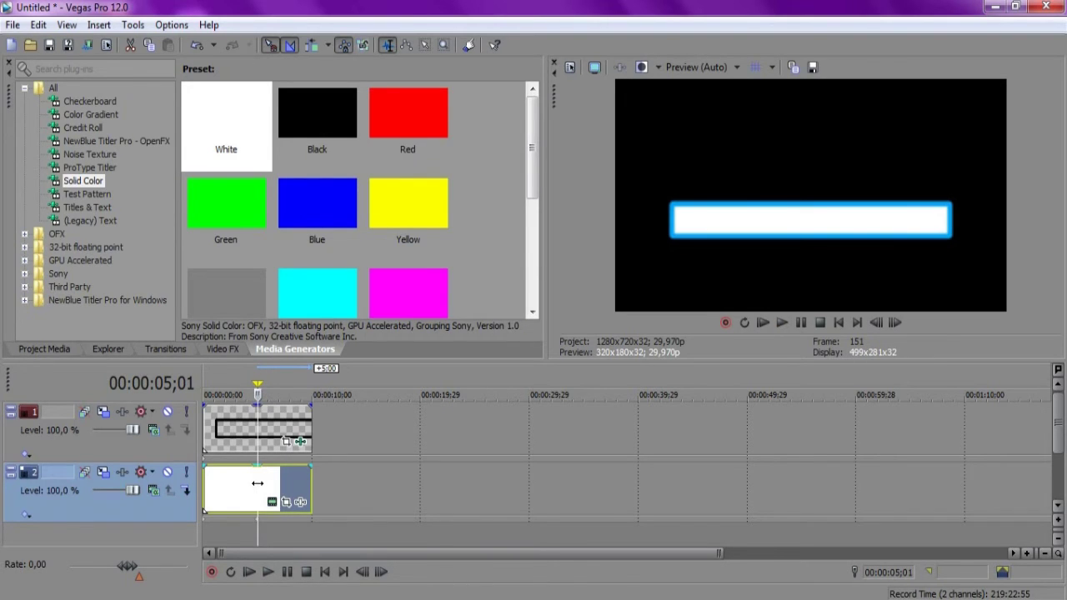
Step: Add a Track Motion position keyframe for track 2 at 00:00:01;00
left_click_drag(257, 483, 188, 472)
left_click(119, 472)
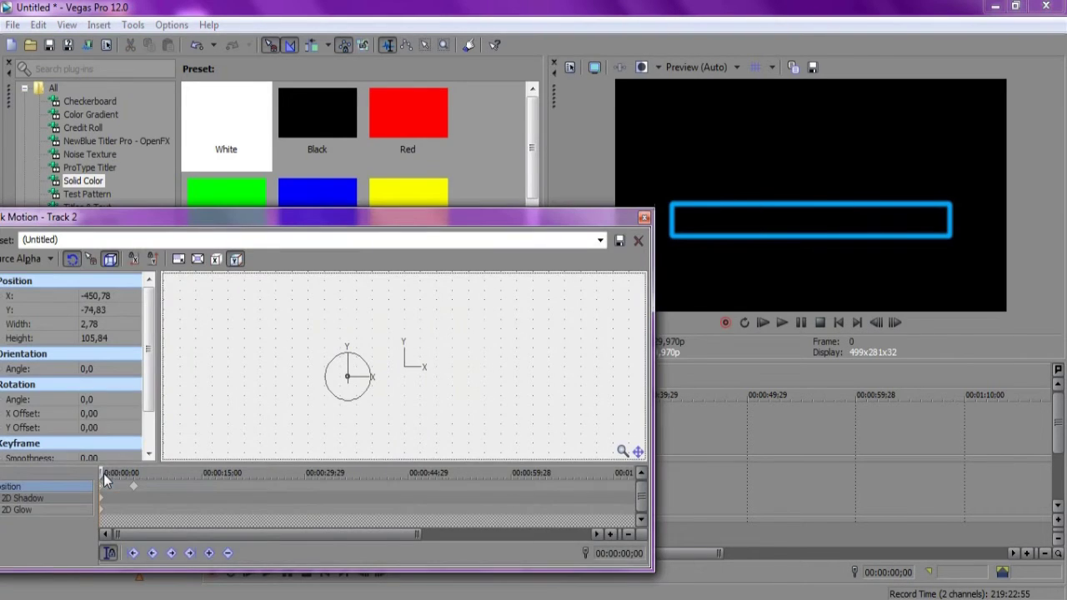
scroll(115, 483, "up", 5)
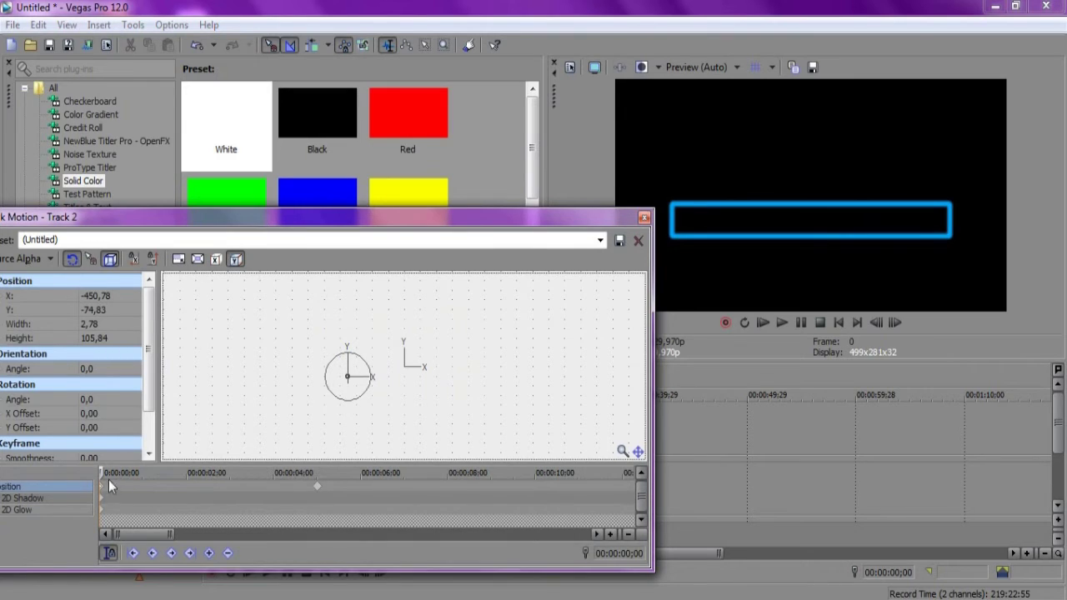
left_click_drag(102, 473, 142, 472)
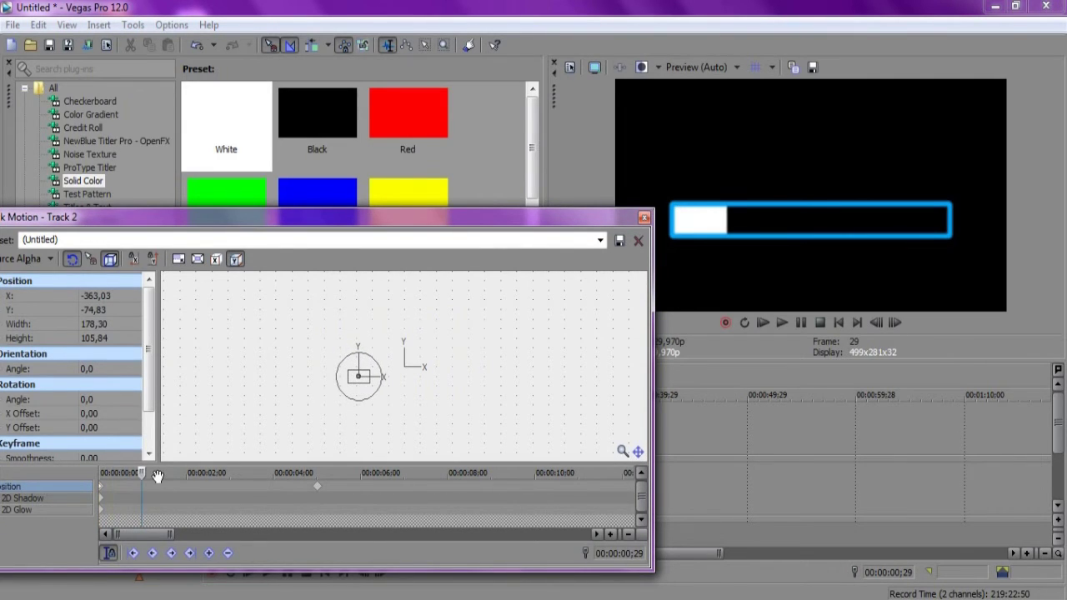
left_click(208, 552)
scroll(188, 530, "up", 1)
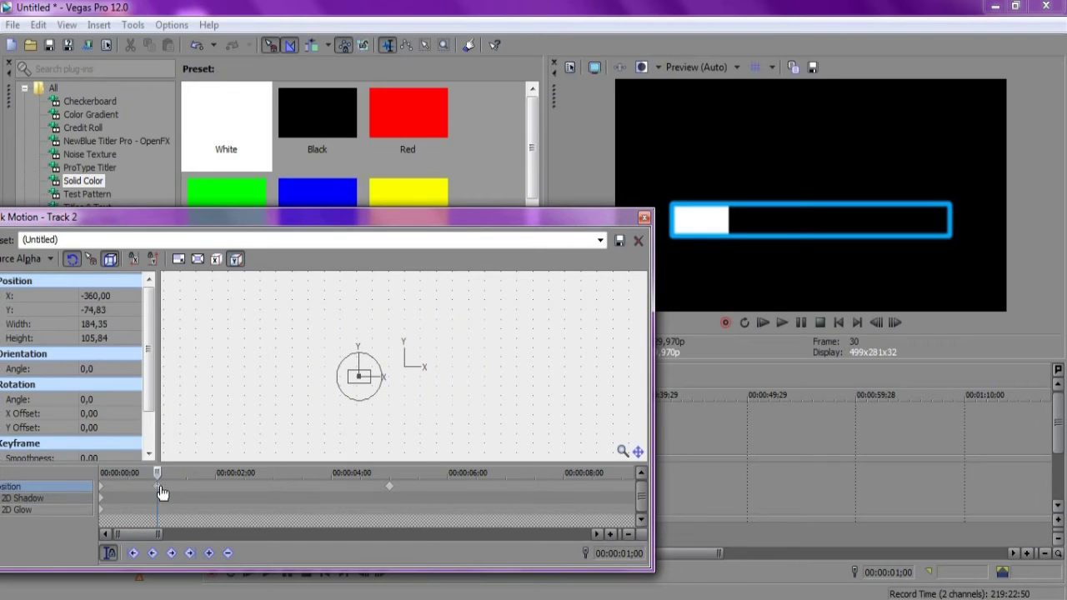
Step: Repeat the 00:00:01;00 position keyframe at 00:00:01;25 so the white fill pauses between them
left_click(210, 490)
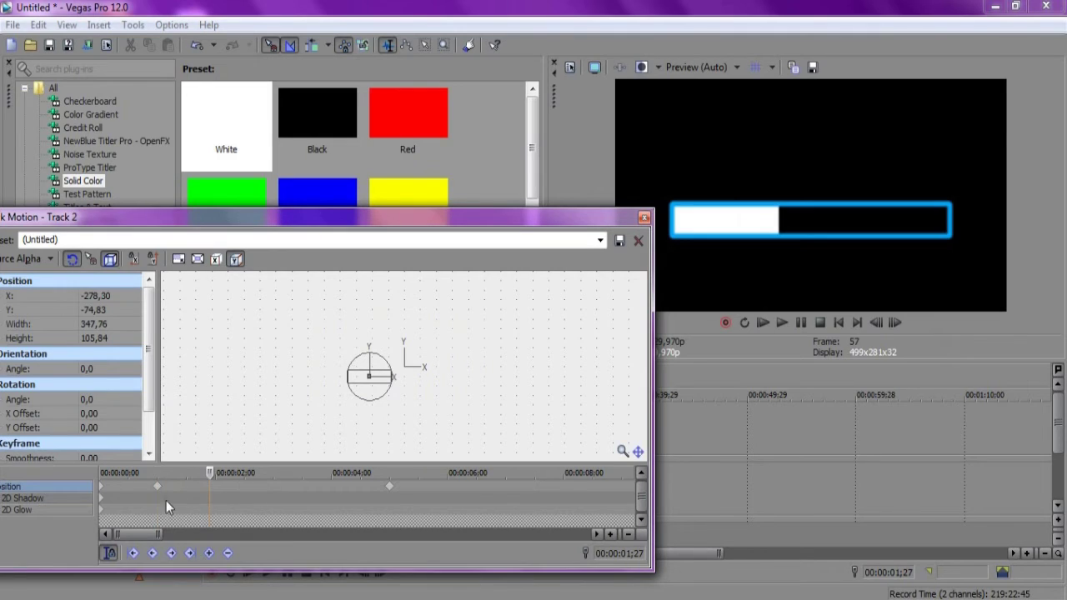
left_click(207, 492)
scroll(209, 494, "up", 2)
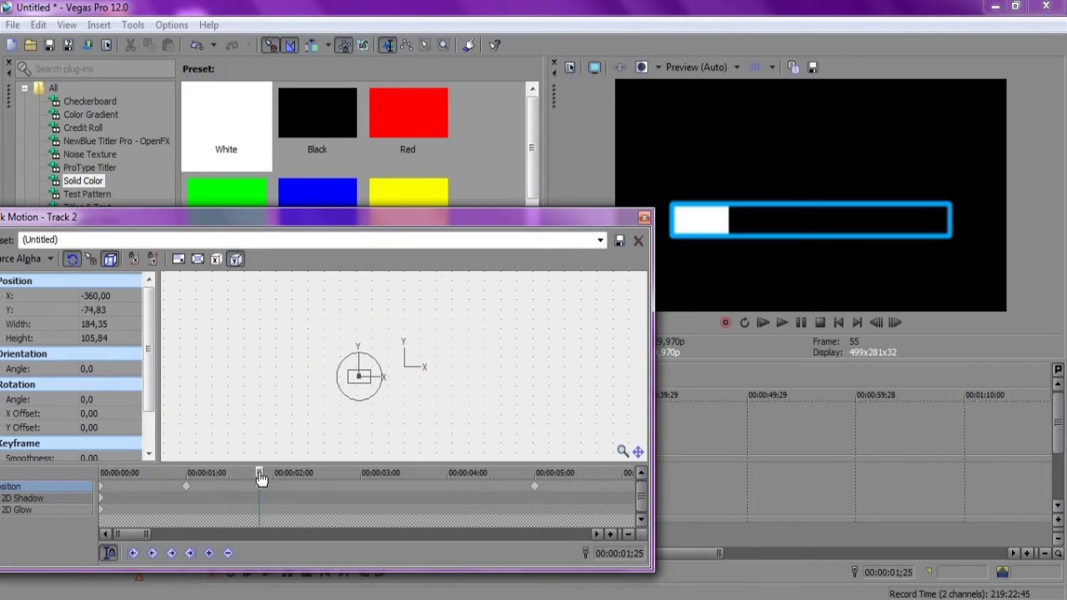
Step: Add a track 2 position keyframe at 00:00:03;16 and repeat it at about 00:00:04;07 for a second pause in the fill
left_click_drag(256, 472, 407, 438)
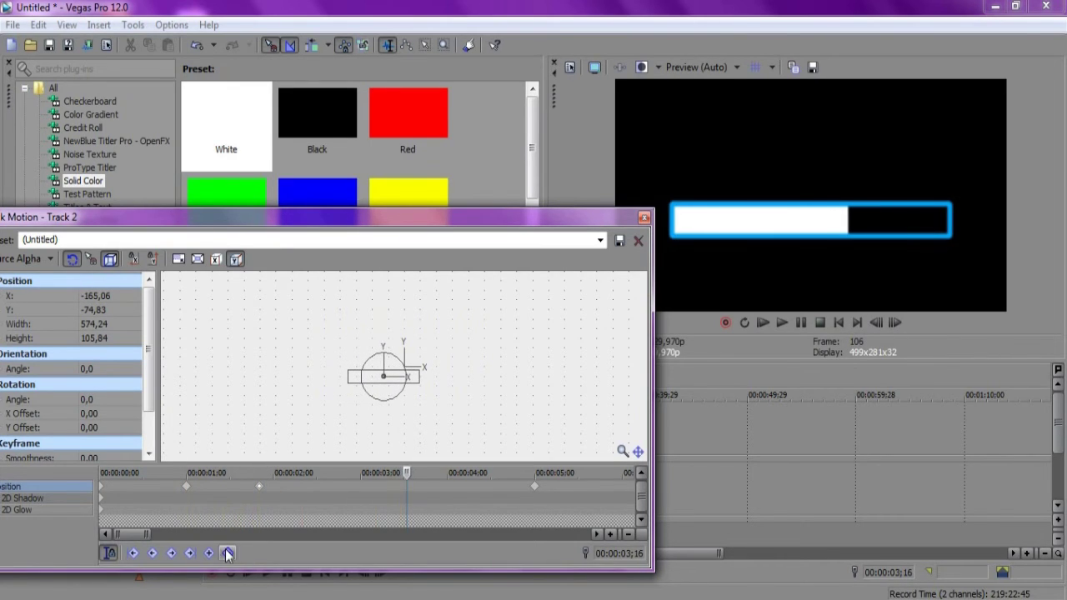
left_click(209, 553)
left_click(472, 492)
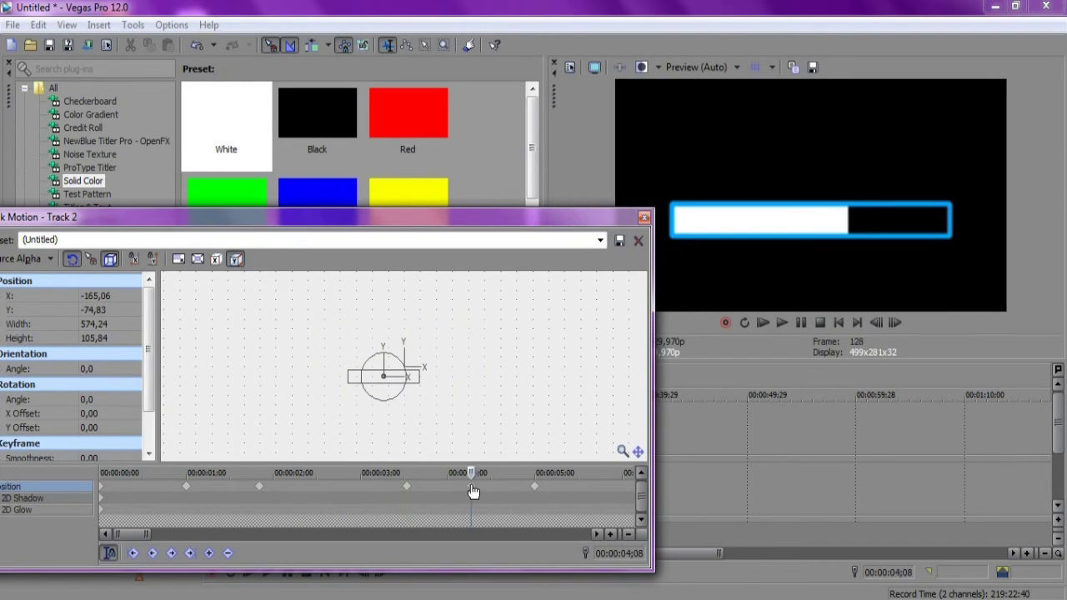
mouse_move(471, 473)
left_mouse_down()
mouse_move(406, 473)
mouse_move(468, 473)
left_mouse_up()
left_click(643, 218)
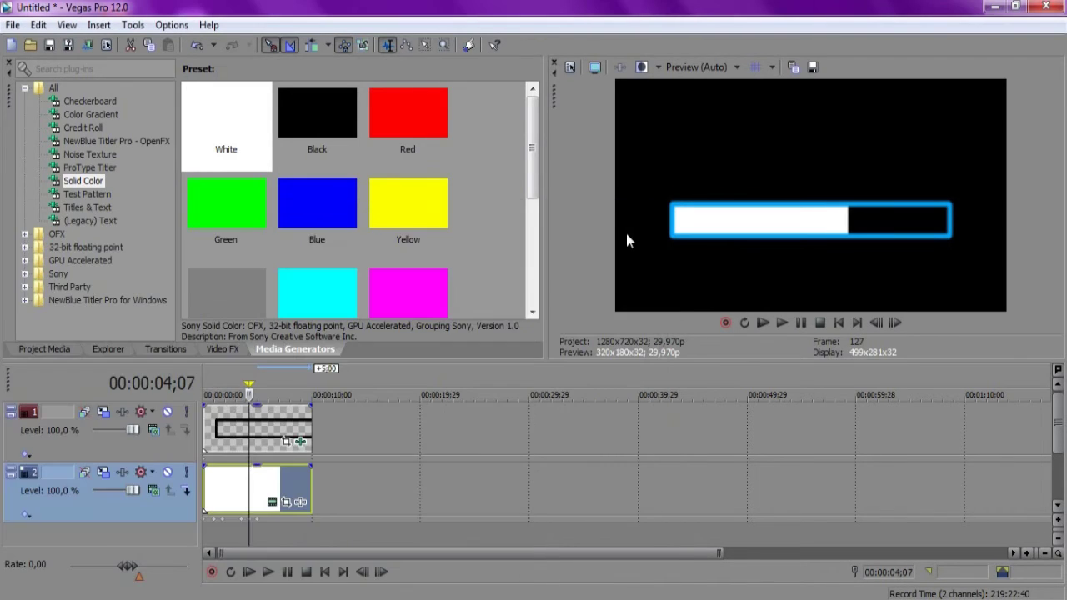
Step: Play the animation from the start to check the pauses in the loading bar's fill
left_click(248, 572)
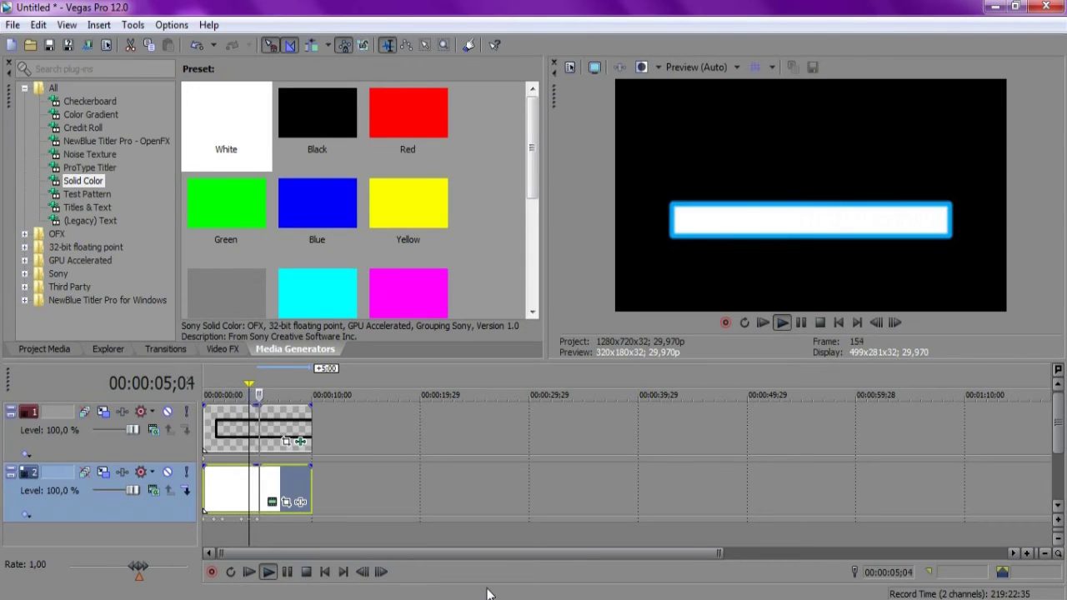
left_click(286, 573)
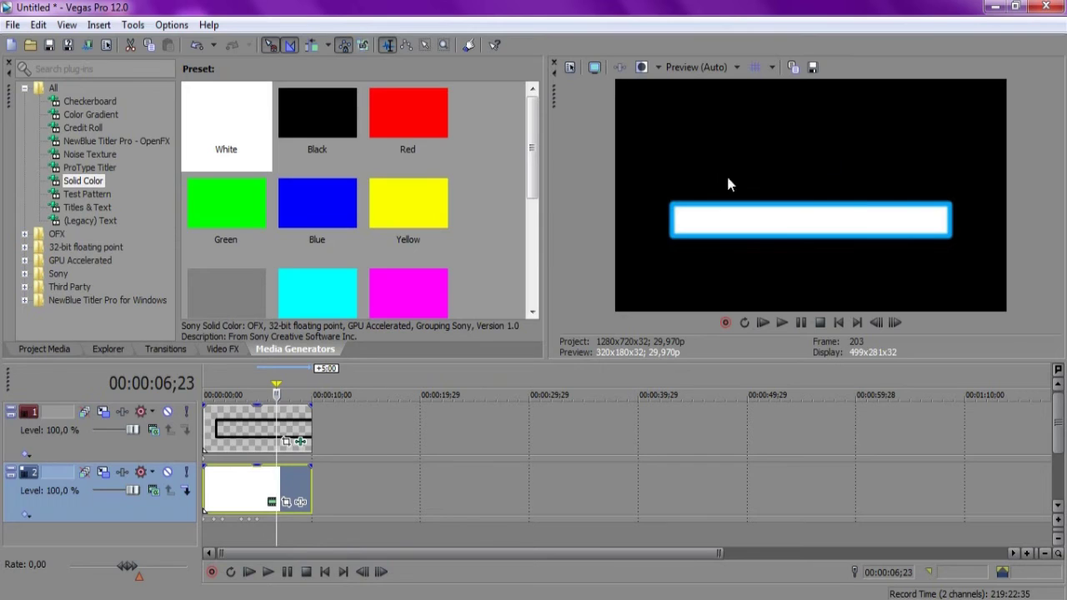
Step: Insert a new video track above the existing tracks and place the cursor on it at 00:00:00;00
right_click(309, 532)
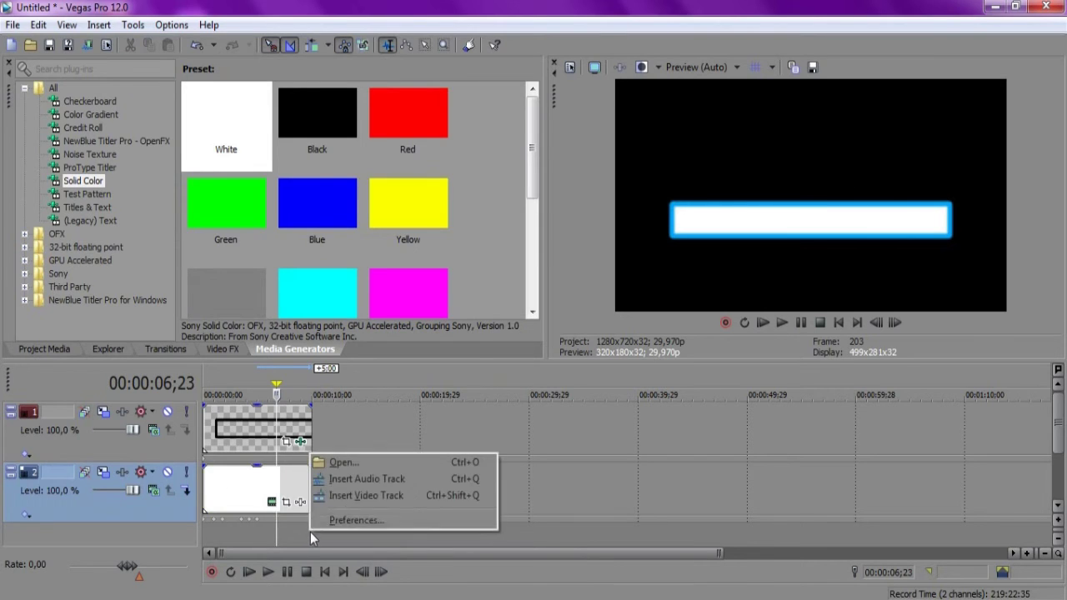
left_click(327, 495)
left_click(279, 433)
left_click(204, 431)
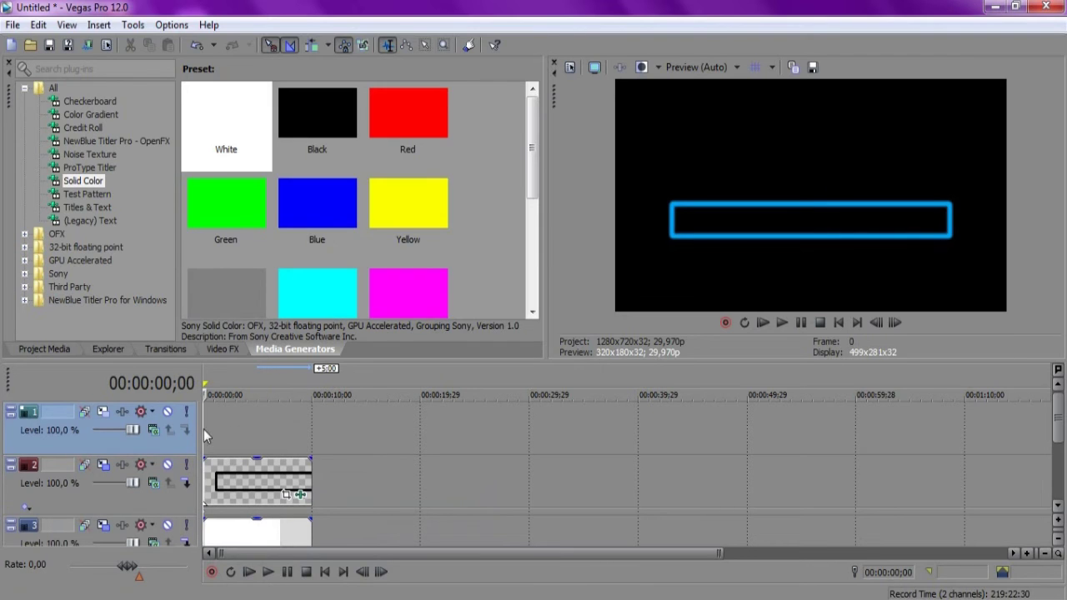
Step: Insert text media on the new track 1 and replace the sample text with "Loading..."
right_click(222, 433)
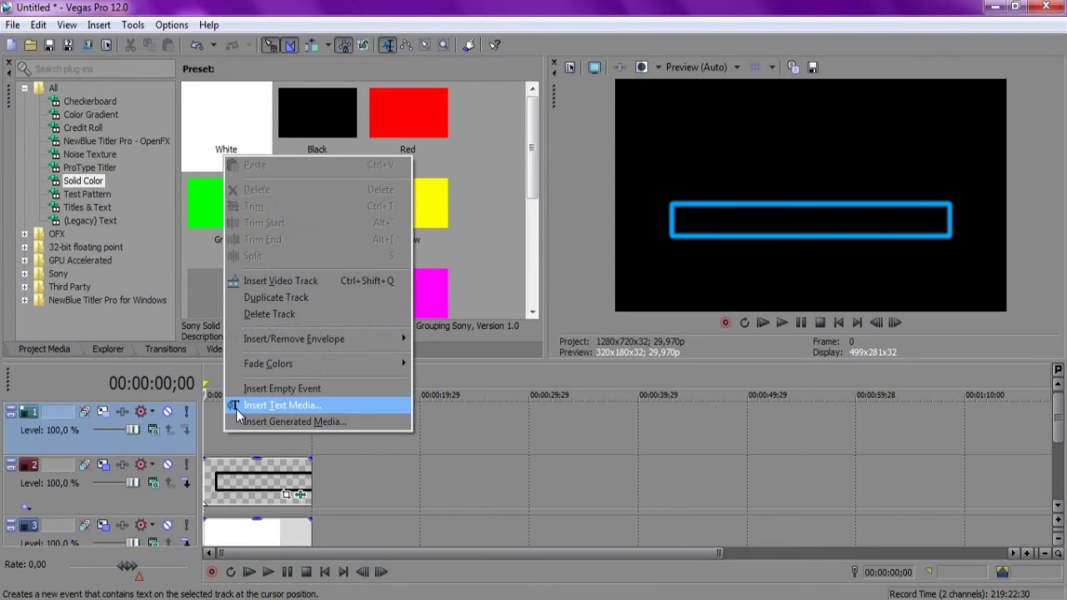
left_click(236, 409)
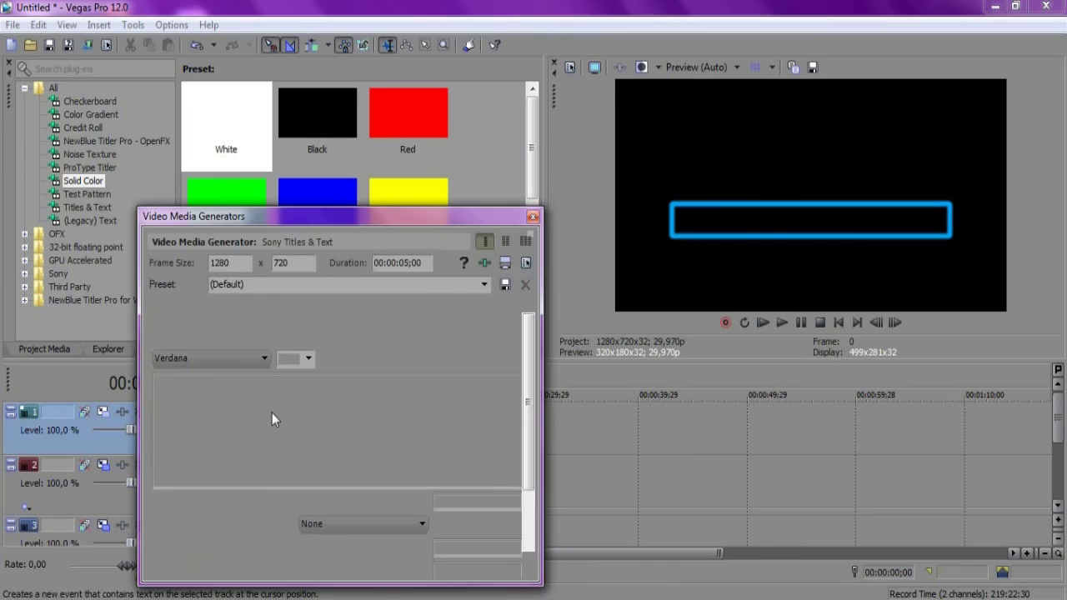
double_click(440, 409)
left_click_drag(470, 410, 179, 420)
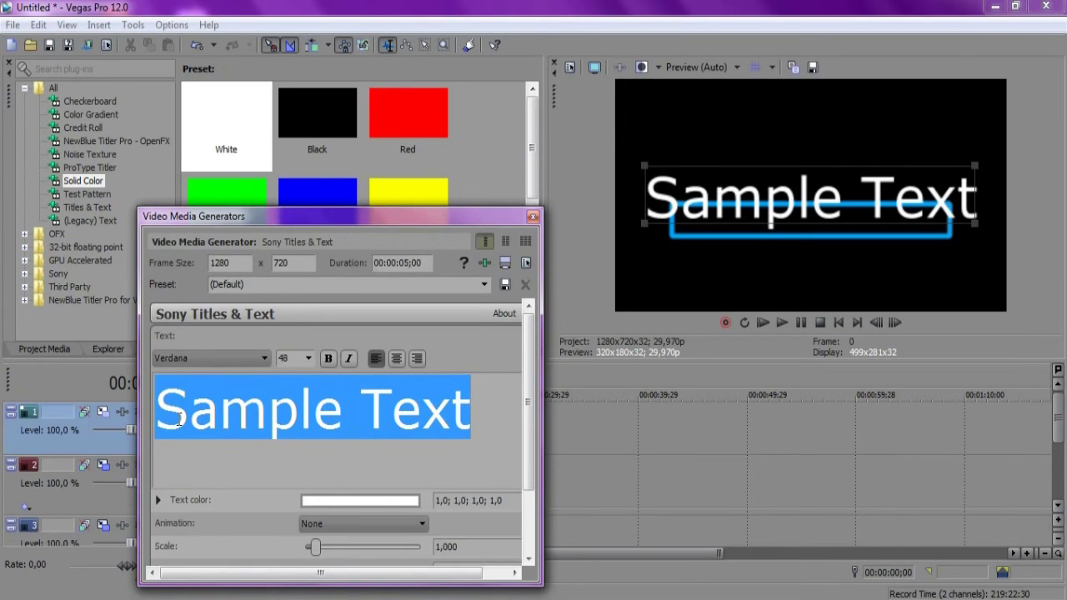
type("Loading")
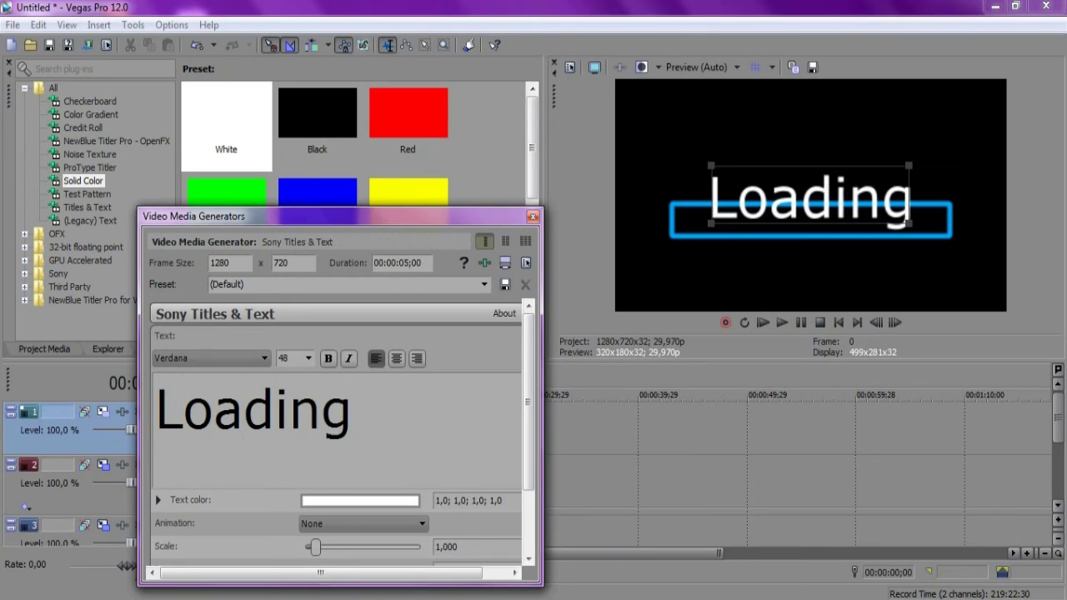
type("...")
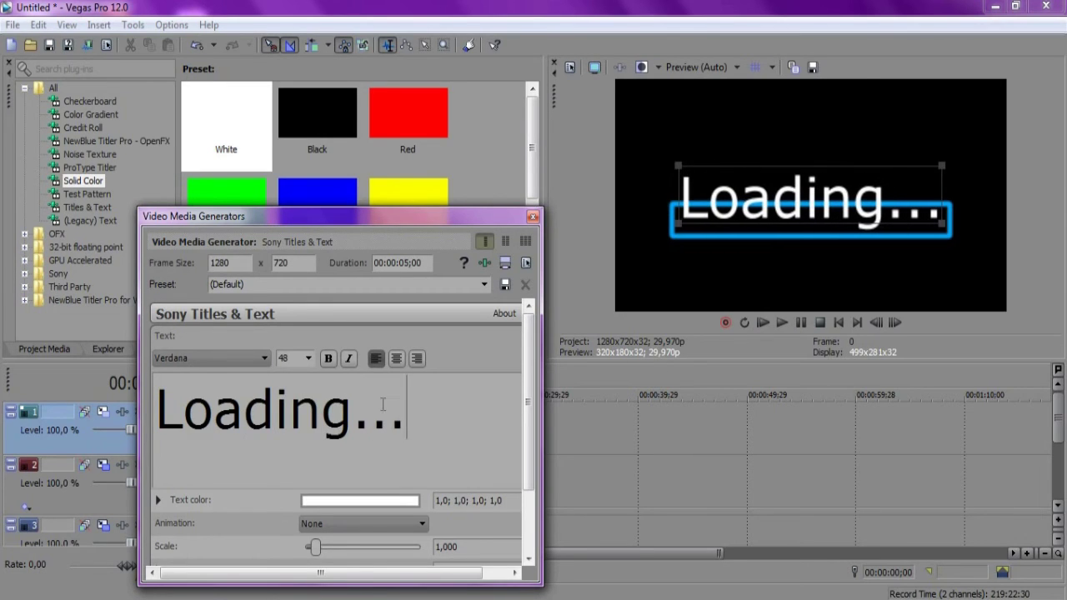
Step: Change the font of the whole "Loading..." text to BankGothic Md BT
key("ctrl+a")
left_click(177, 357)
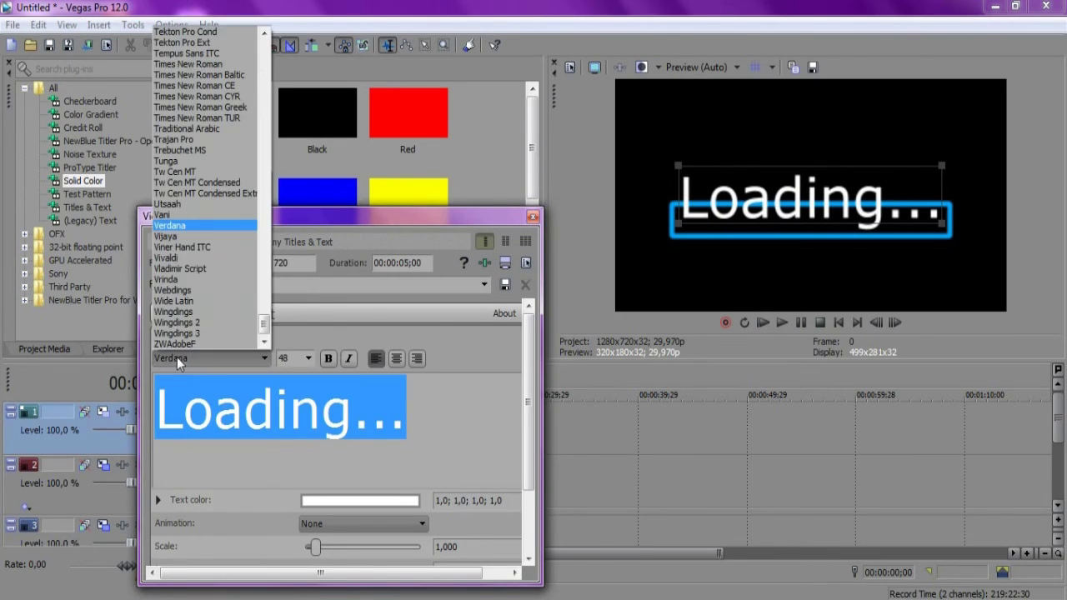
left_click_drag(264, 325, 261, 122)
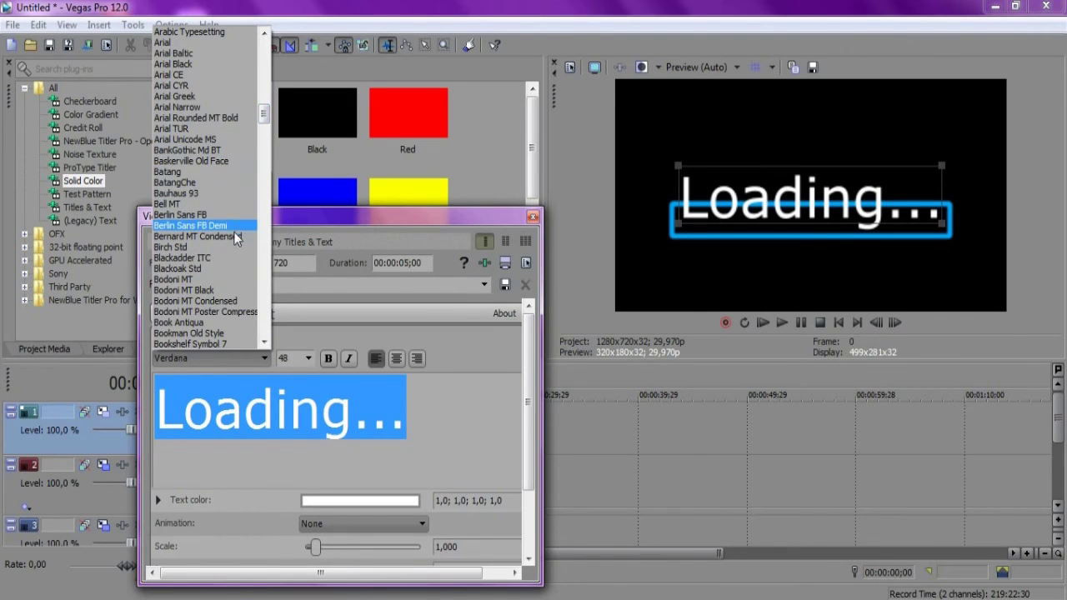
left_click(226, 150)
left_click(426, 423)
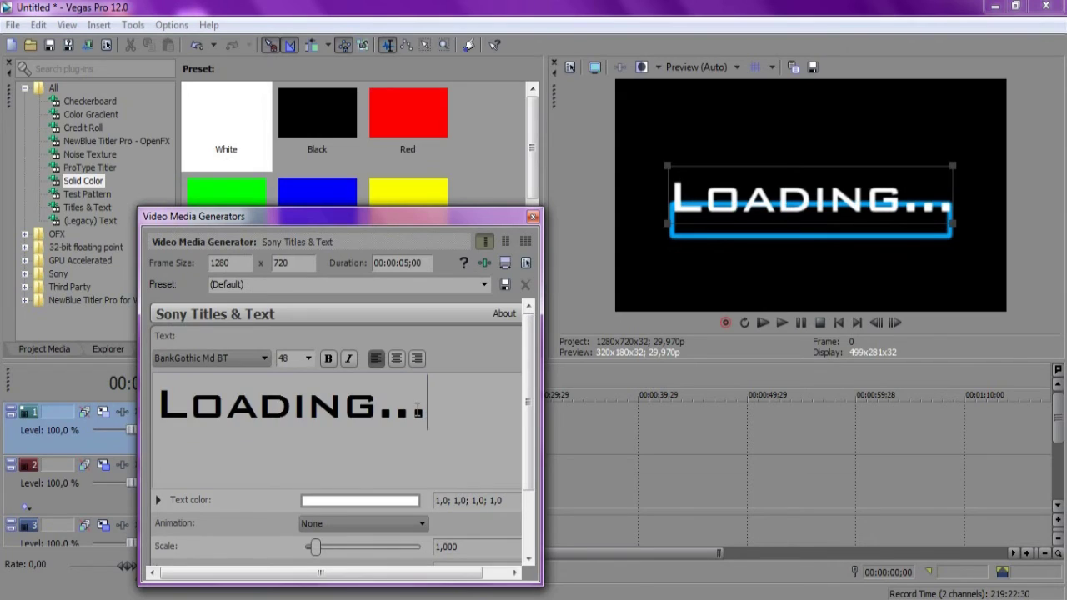
Step: Set the "Loading..." text to size 36 and move it up above the blue frame
key("ctrl+a")
left_click(309, 359)
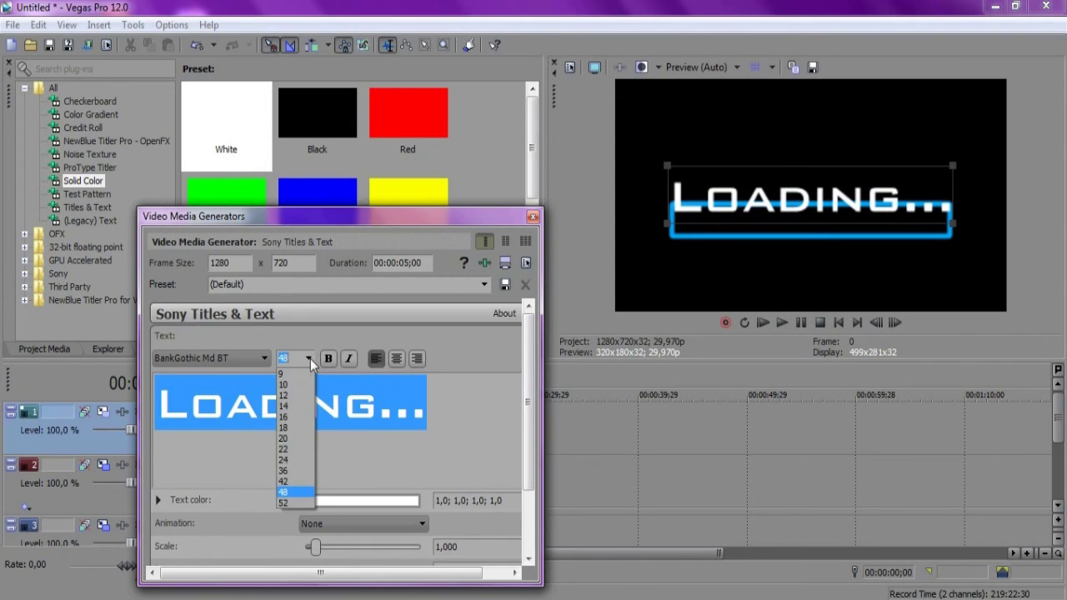
left_click(293, 472)
left_click_drag(793, 210, 792, 192)
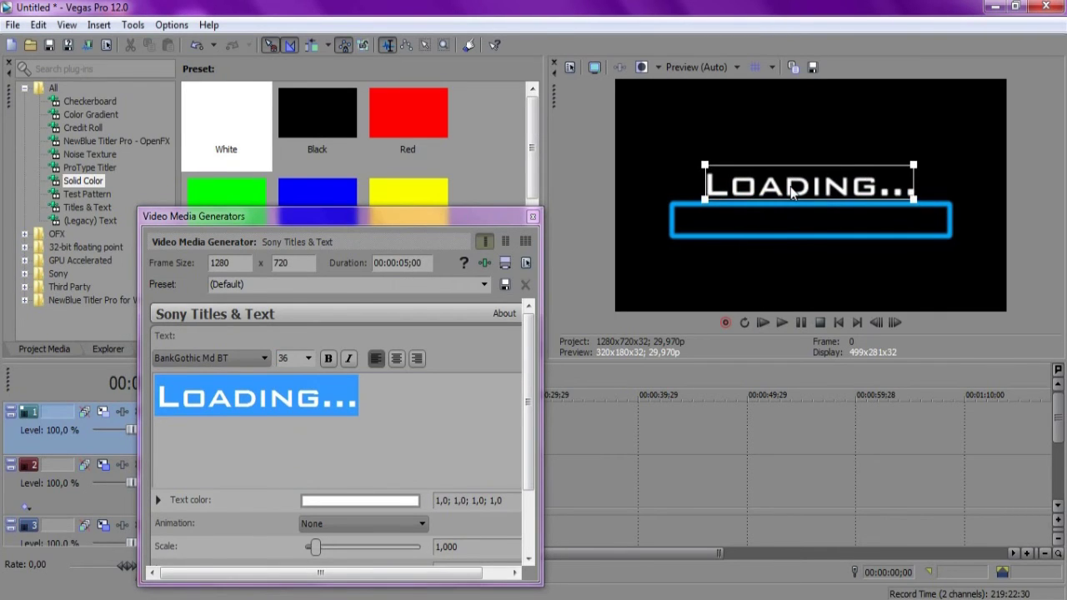
Step: Reduce the "Loading..." text to size 22 and move it down to sit just above the blue frame
left_click(308, 359)
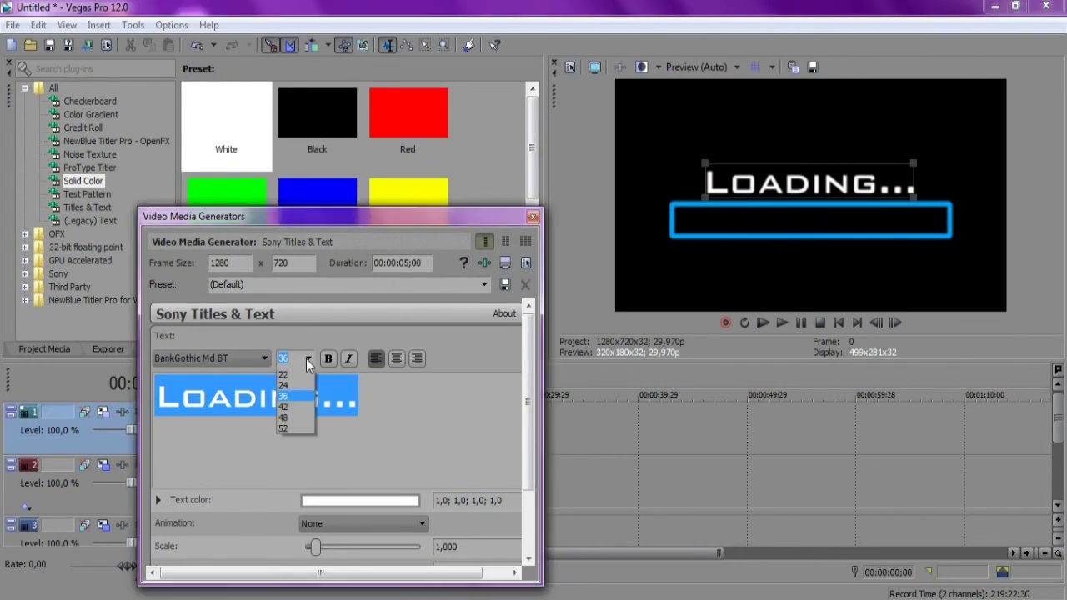
left_click(285, 450)
left_click_drag(792, 187, 792, 196)
left_click(331, 406)
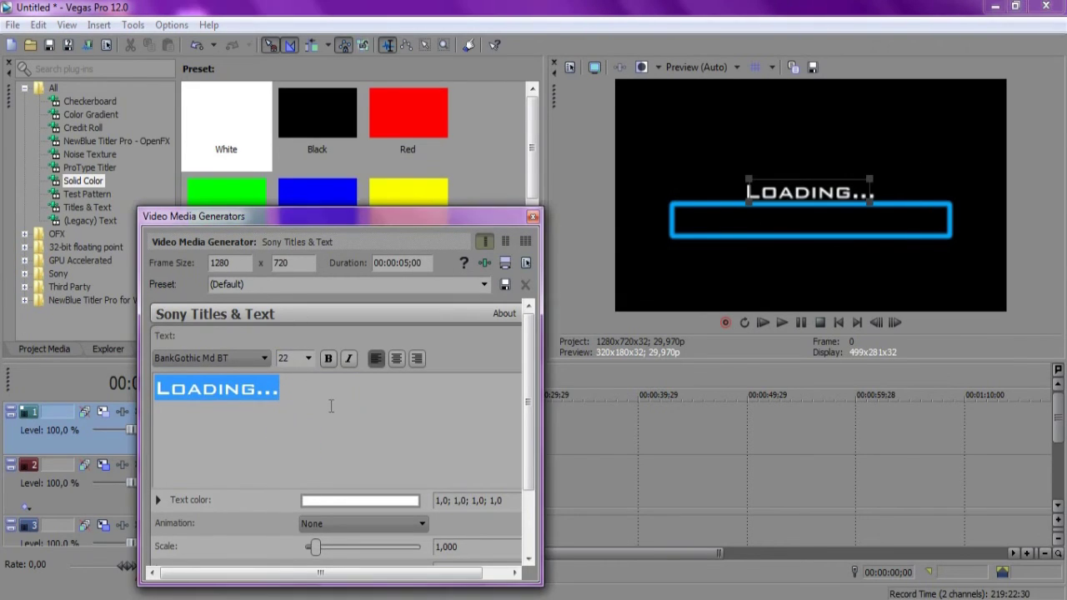
left_click(381, 387)
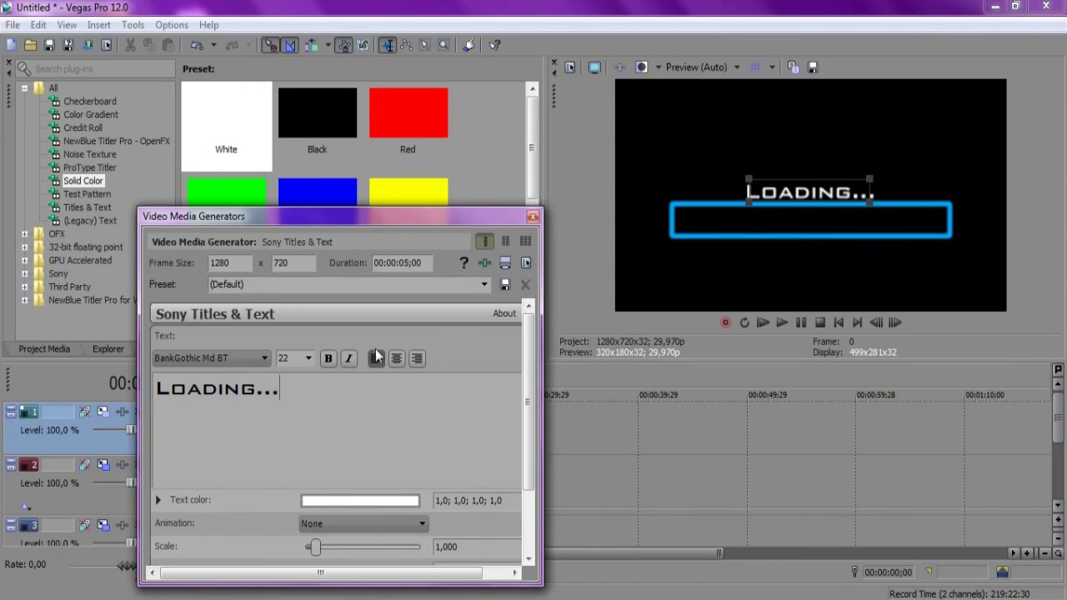
Step: Close the text settings and place the cursor at the end of the "Loading..." event, at 00:00:05;00
left_click(533, 216)
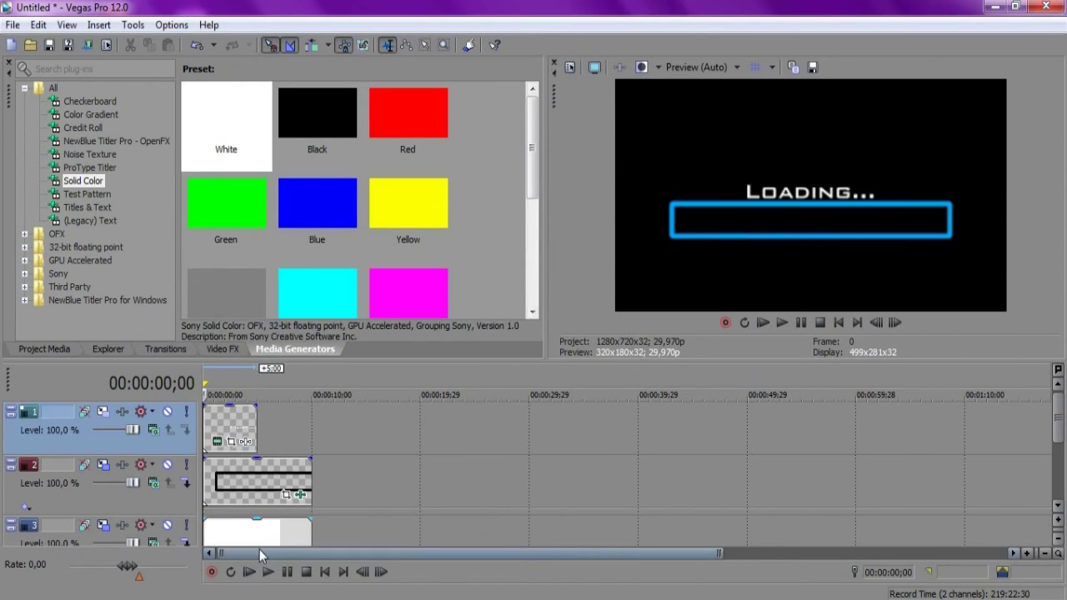
scroll(277, 486, "up", 3)
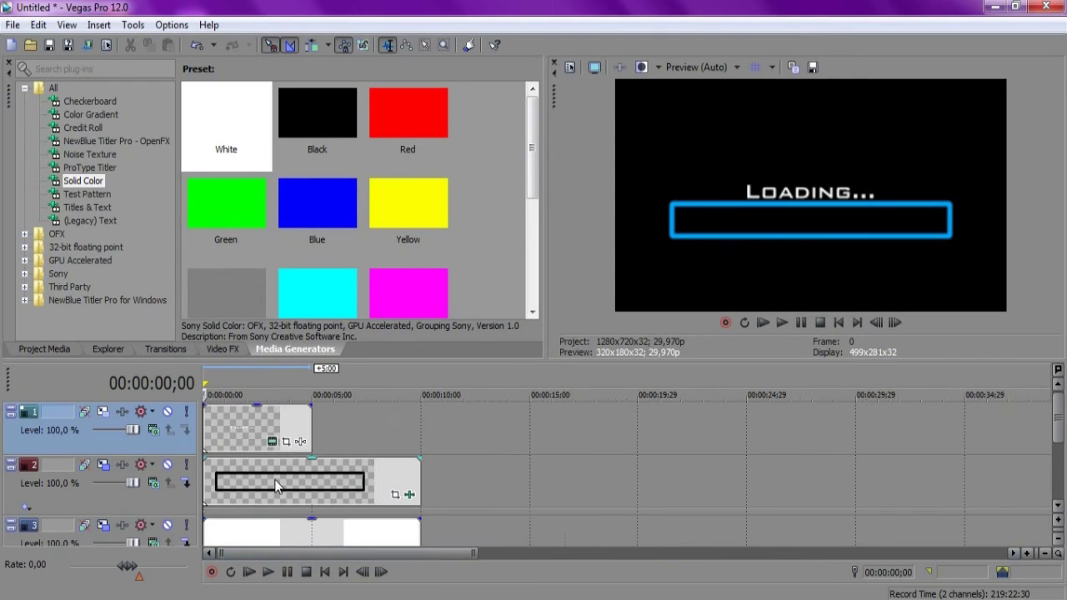
scroll(320, 500, "up", 3)
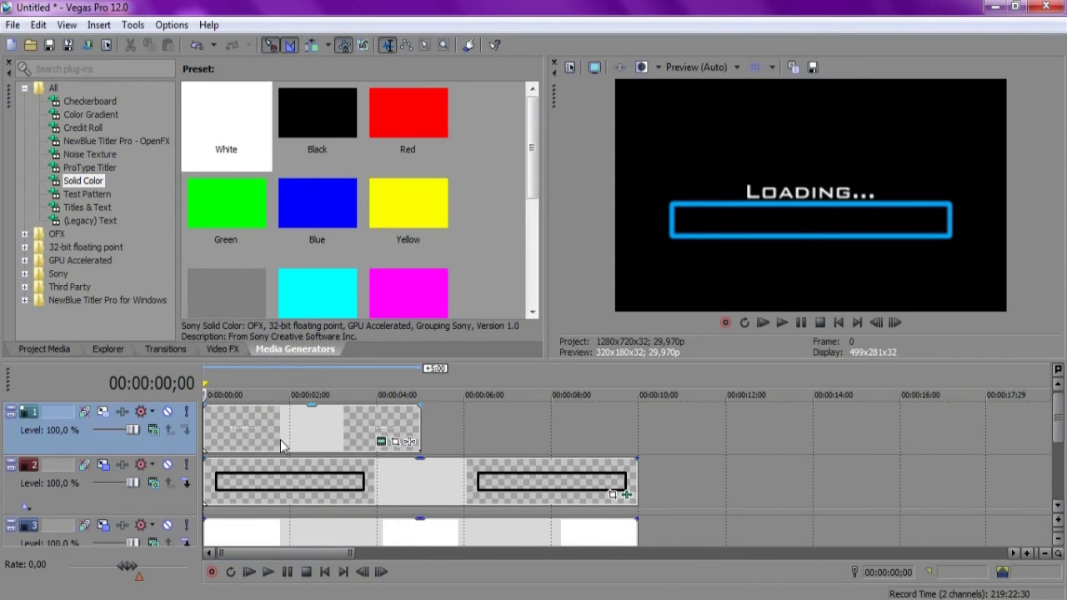
left_click(402, 421)
left_click(397, 417)
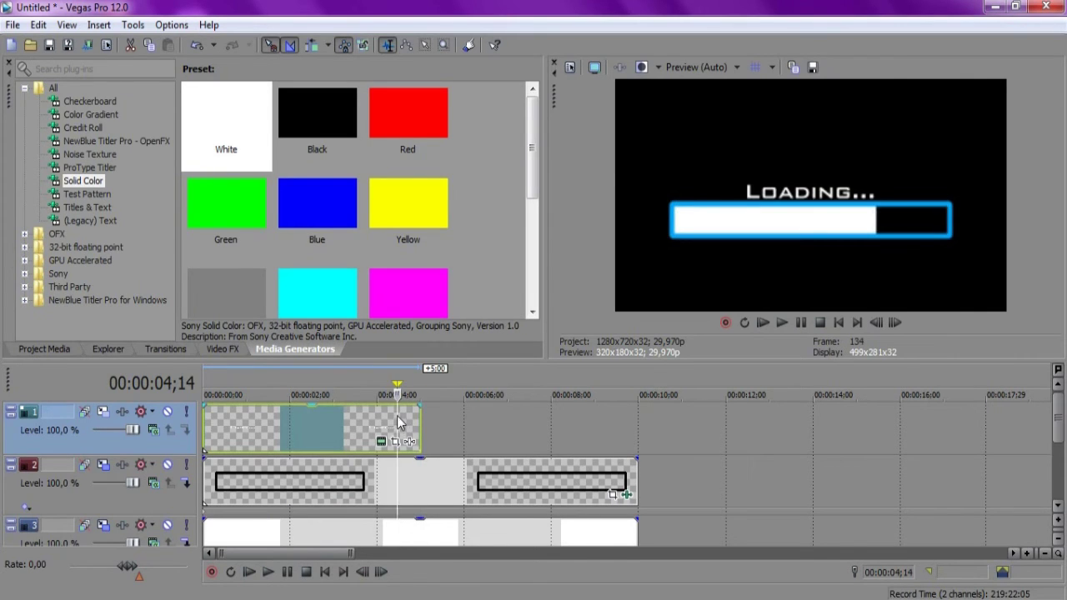
left_click(358, 412)
left_click_drag(362, 412, 420, 416)
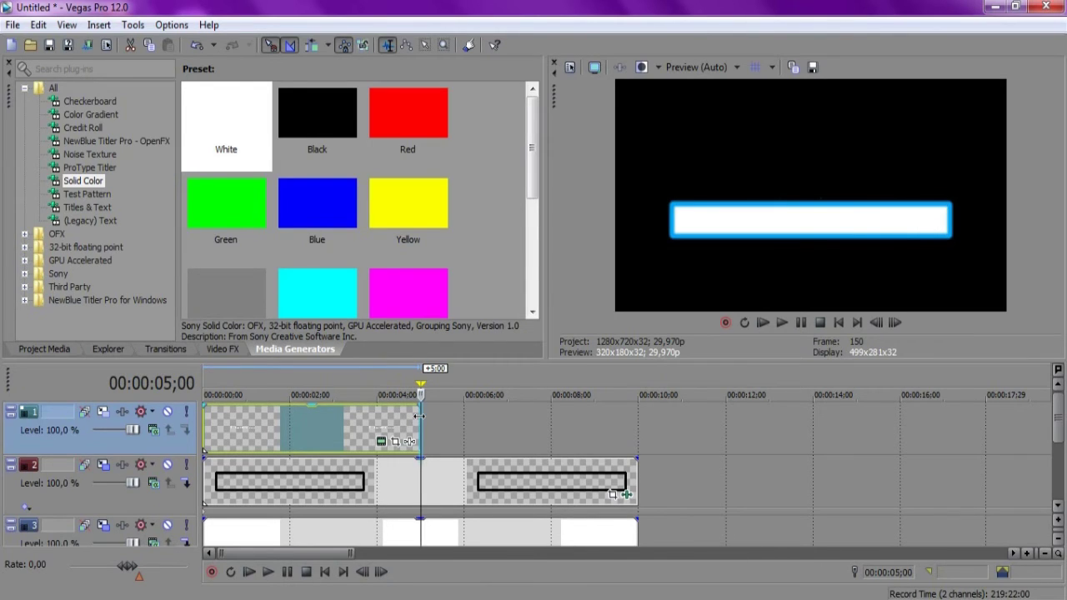
left_click(418, 426)
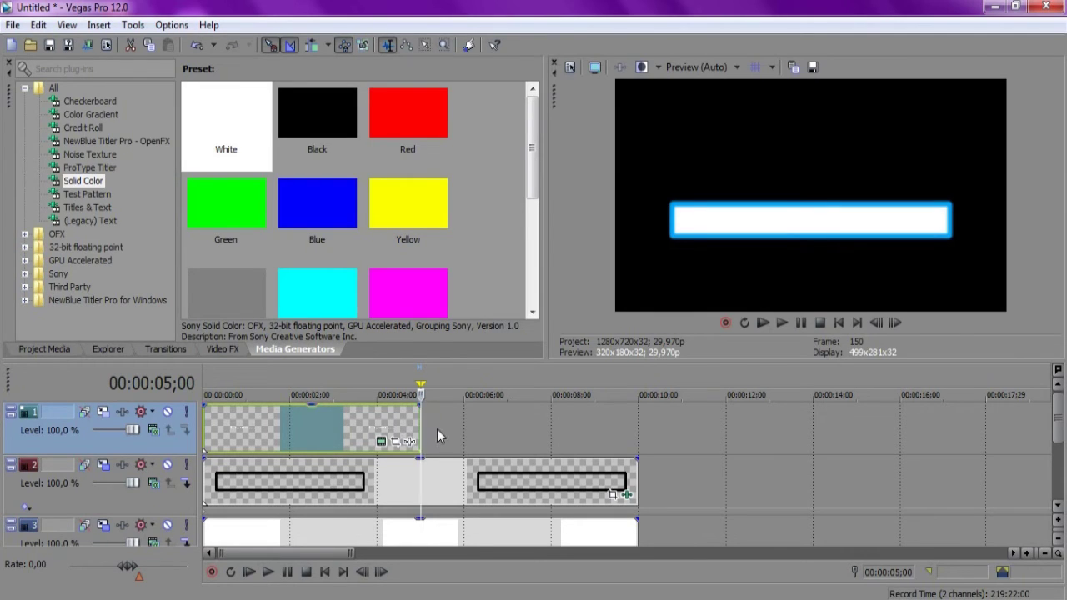
Step: Insert text media on track 1 at 00:00:05;00 and replace the sample text with "Loaded"
left_click(437, 429)
right_click(437, 429)
left_click(451, 407)
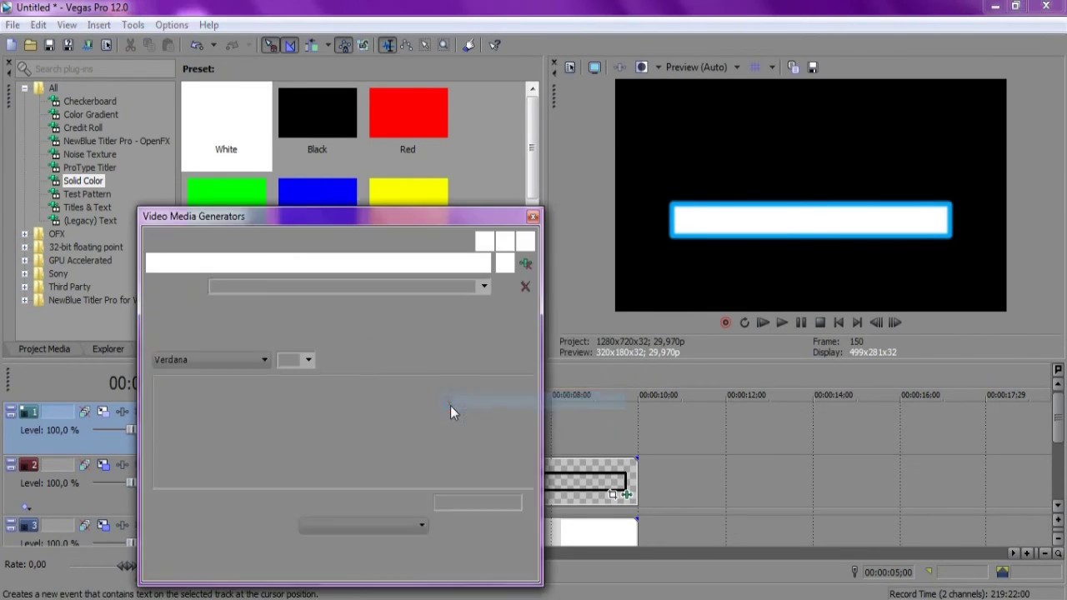
left_click_drag(469, 431, 209, 430)
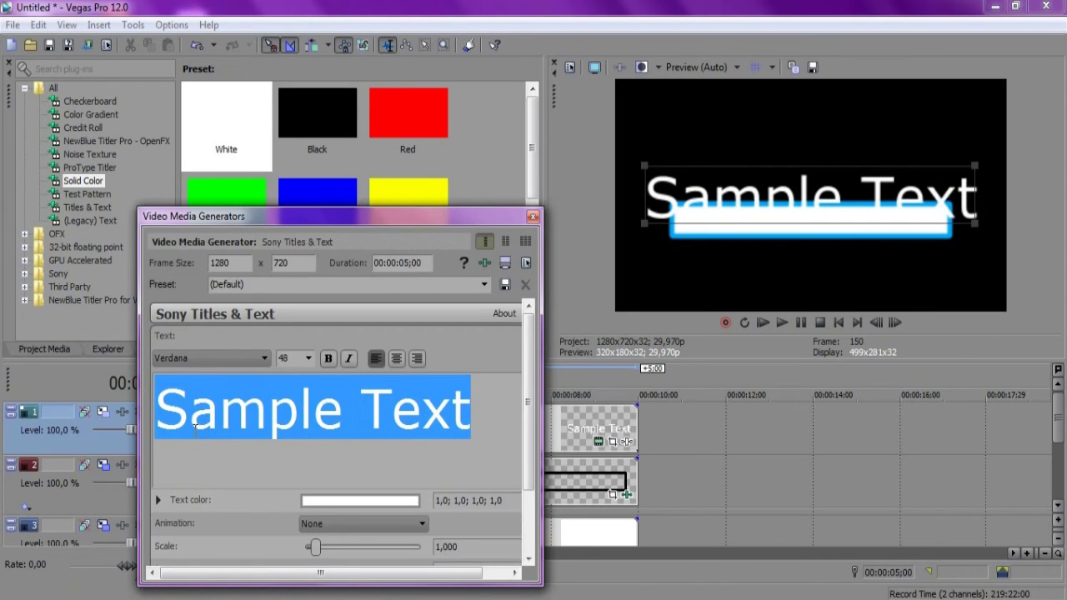
type("Lop")
key("BackSpace")
type("aded")
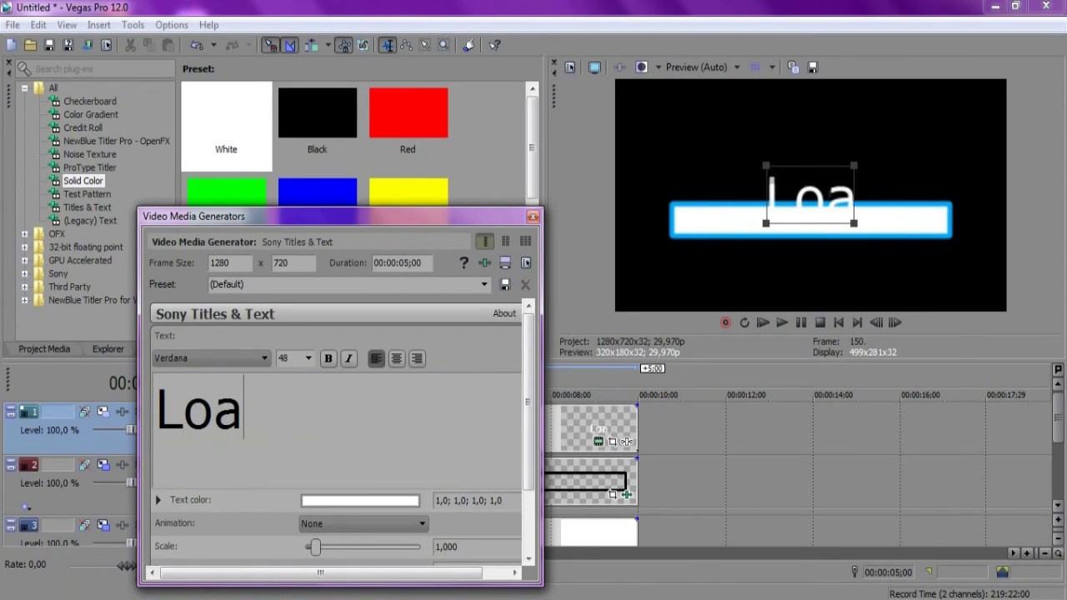
Step: Set the whole "Loaded" text to size 22 and change its font to BankGothic Md BT
double_click(277, 384)
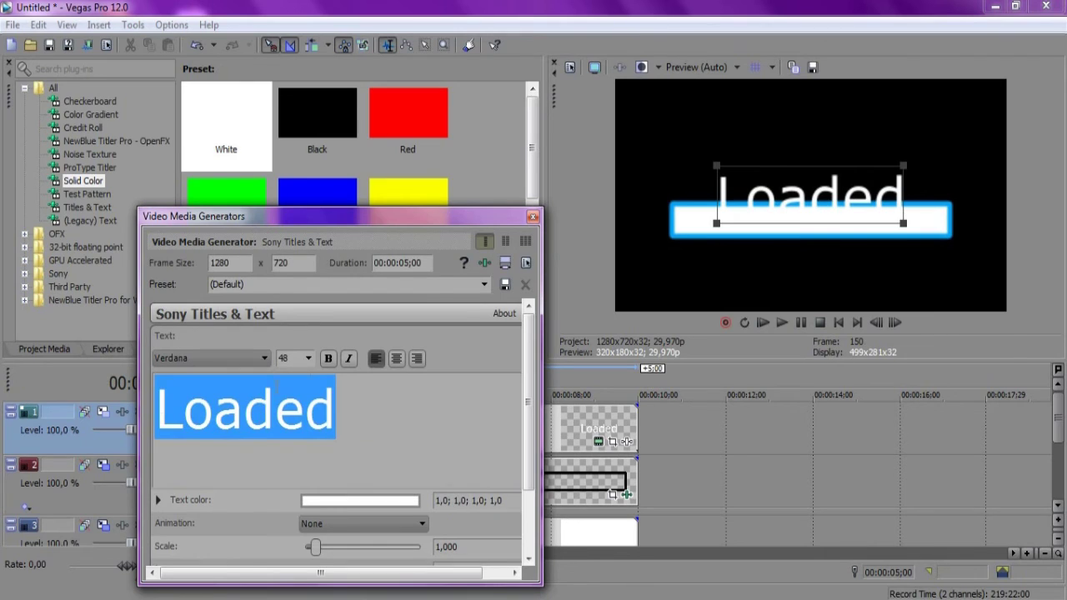
left_click(306, 358)
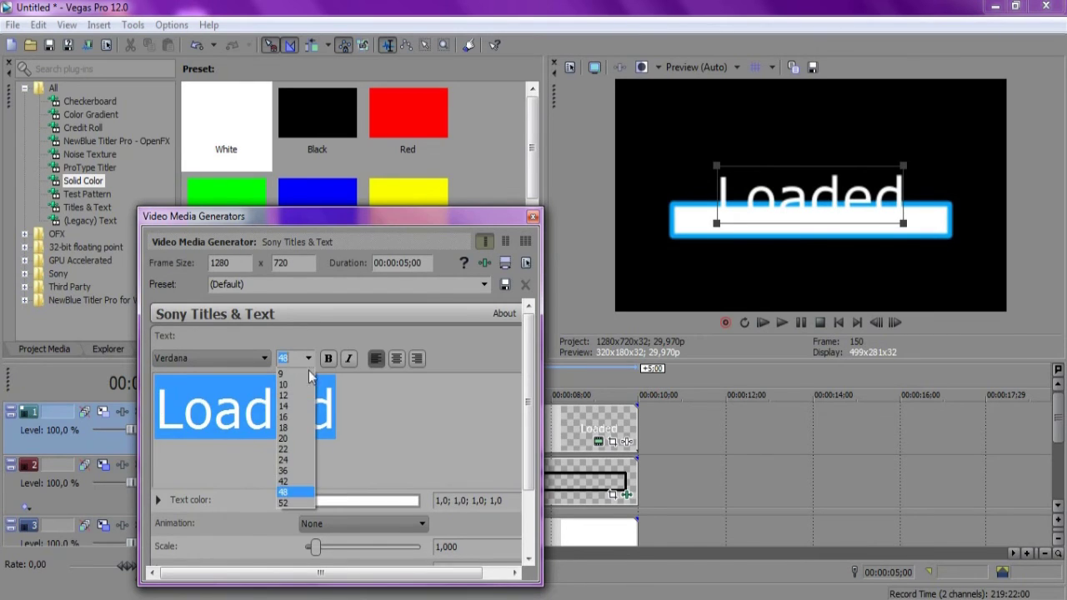
left_click(300, 457)
left_click(240, 356)
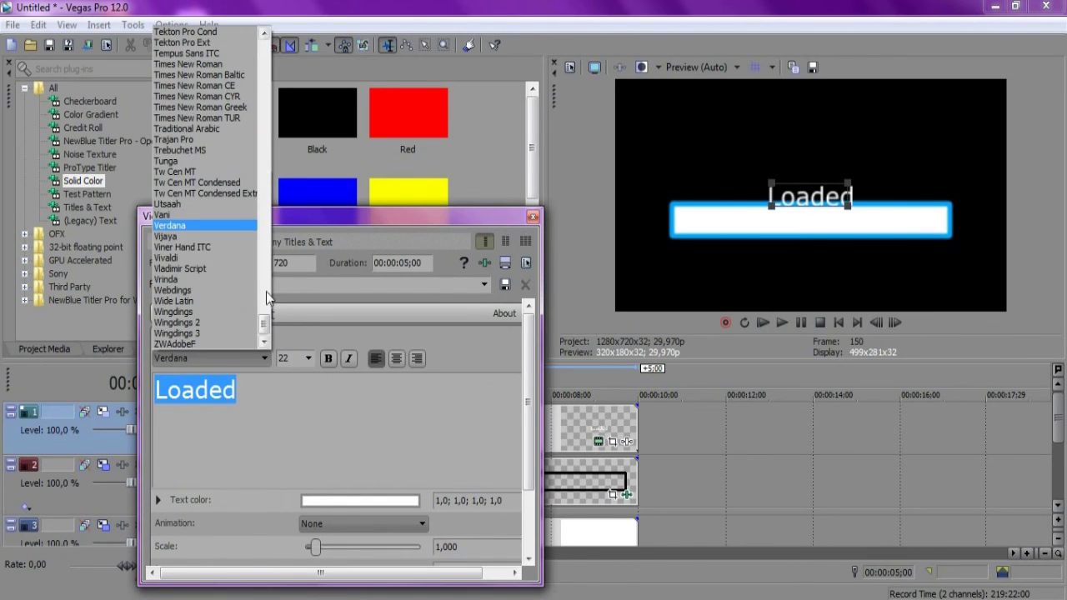
left_click(274, 327)
left_click(264, 358)
left_click_drag(264, 325, 267, 125)
left_click(192, 194)
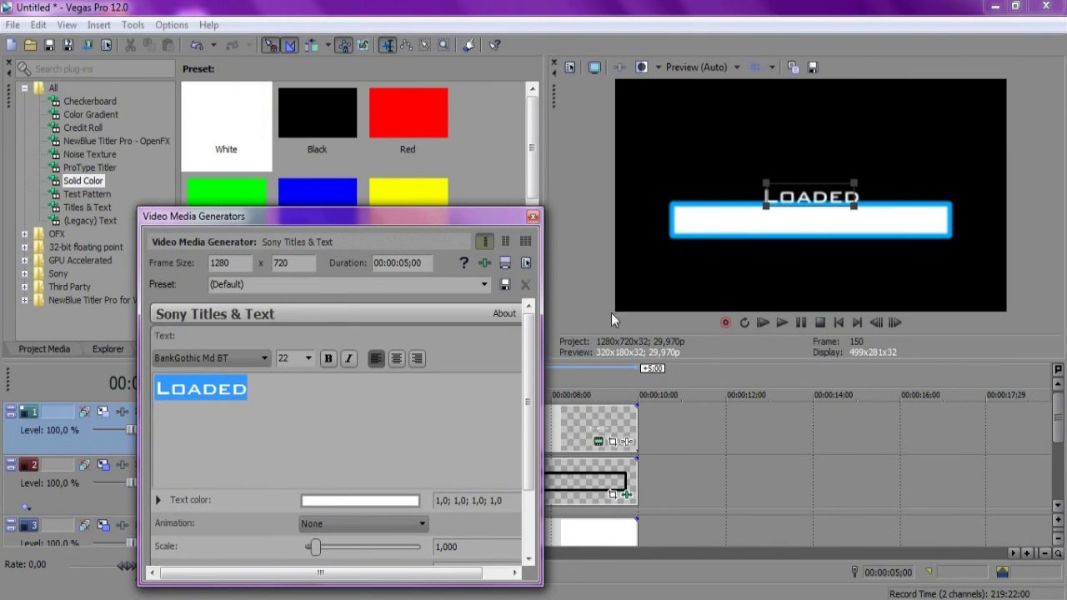
Step: Move the "Loaded" text up slightly to sit just above the blue frame and close the text settings
left_click_drag(790, 207, 793, 196)
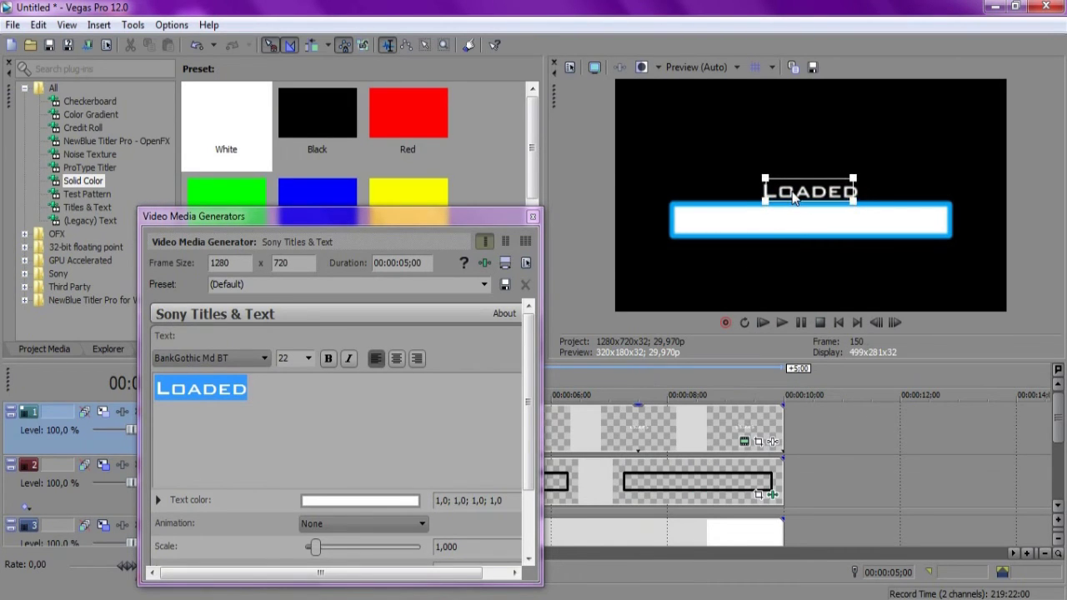
left_click(228, 414)
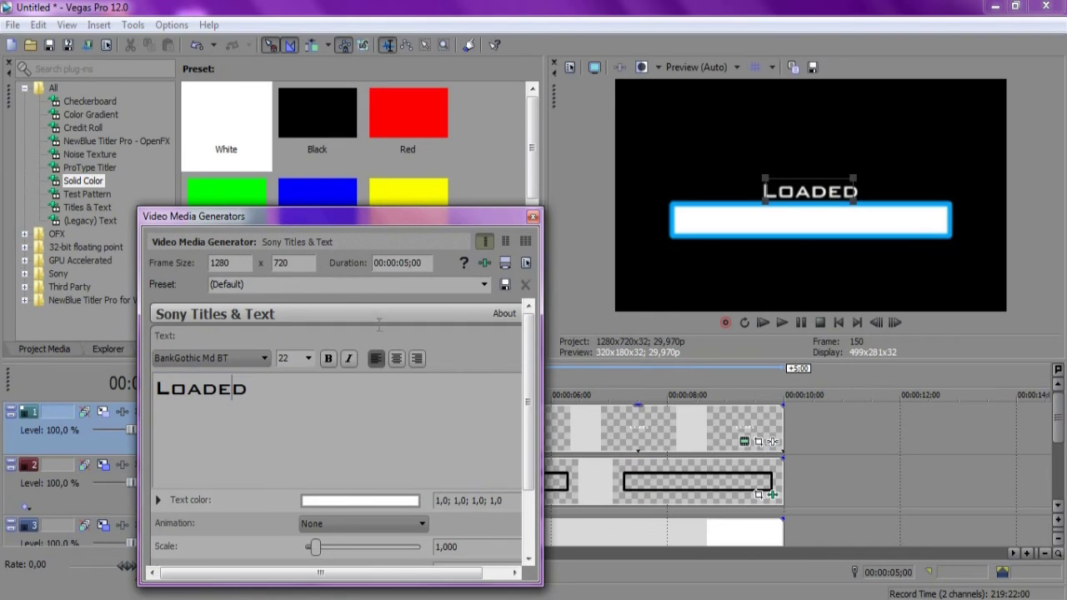
scroll(472, 456, "down", 3)
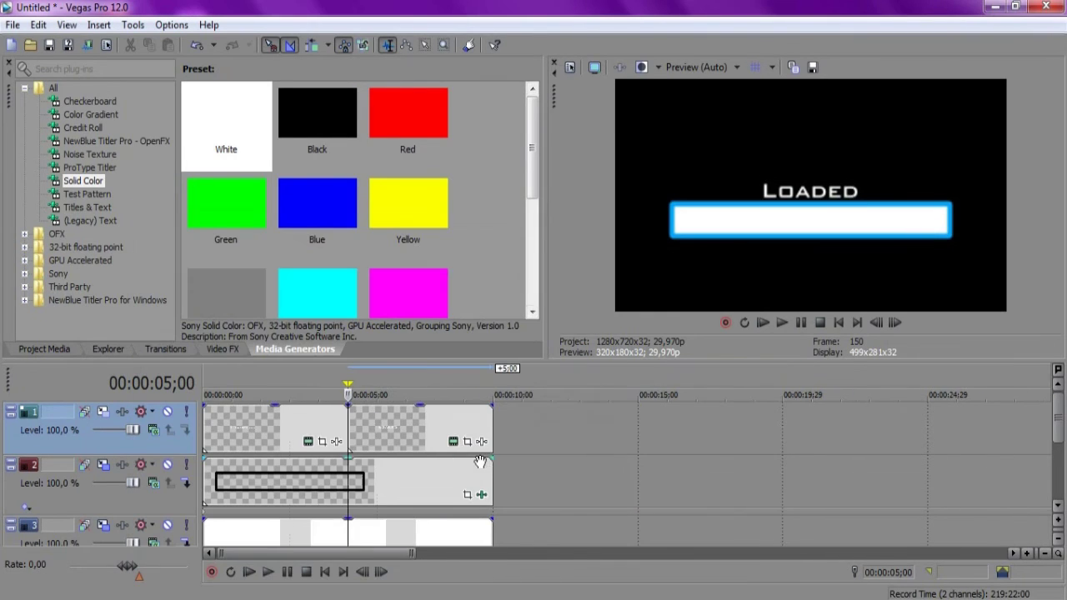
Step: Play back the animation through the change from "Loading..." to "Loaded" and return the cursor to the project start
left_click(248, 573)
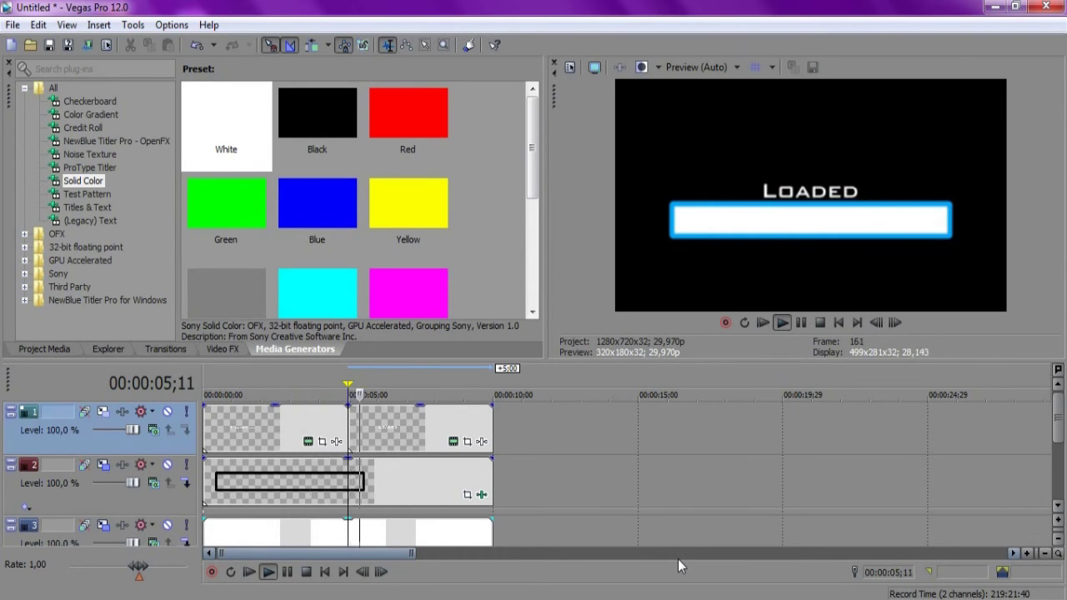
key("Return")
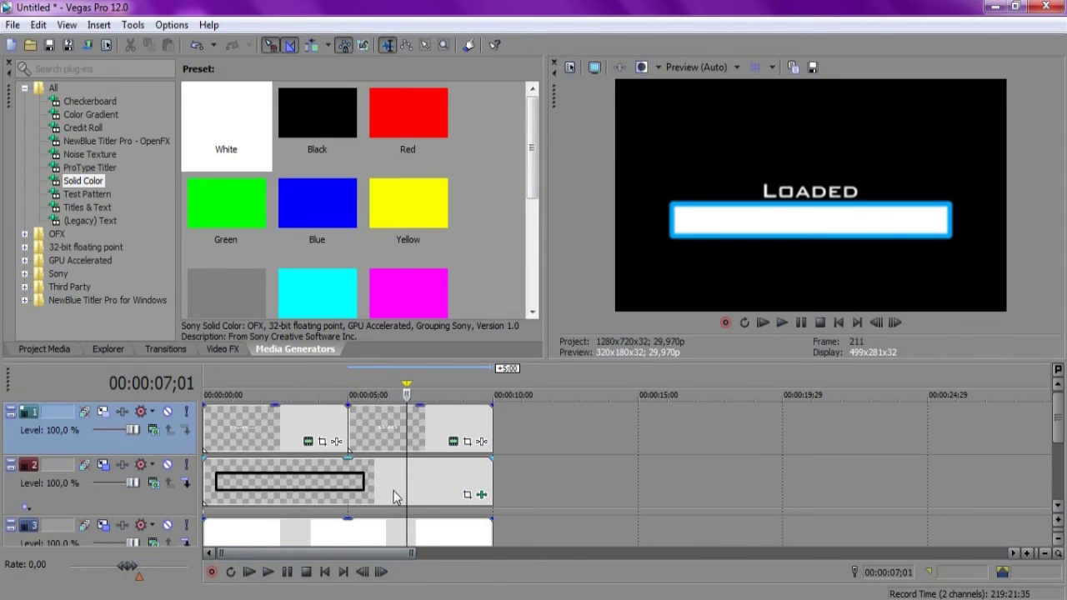
left_click_drag(409, 497, 163, 493)
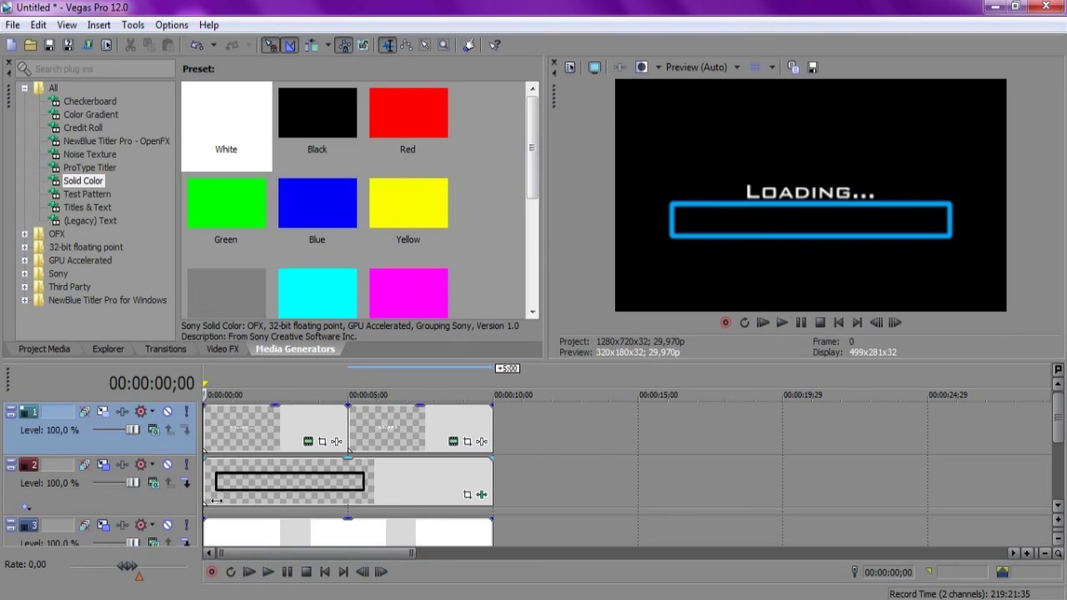
Step: Insert a Composite Level envelope on track 1
right_click(178, 448)
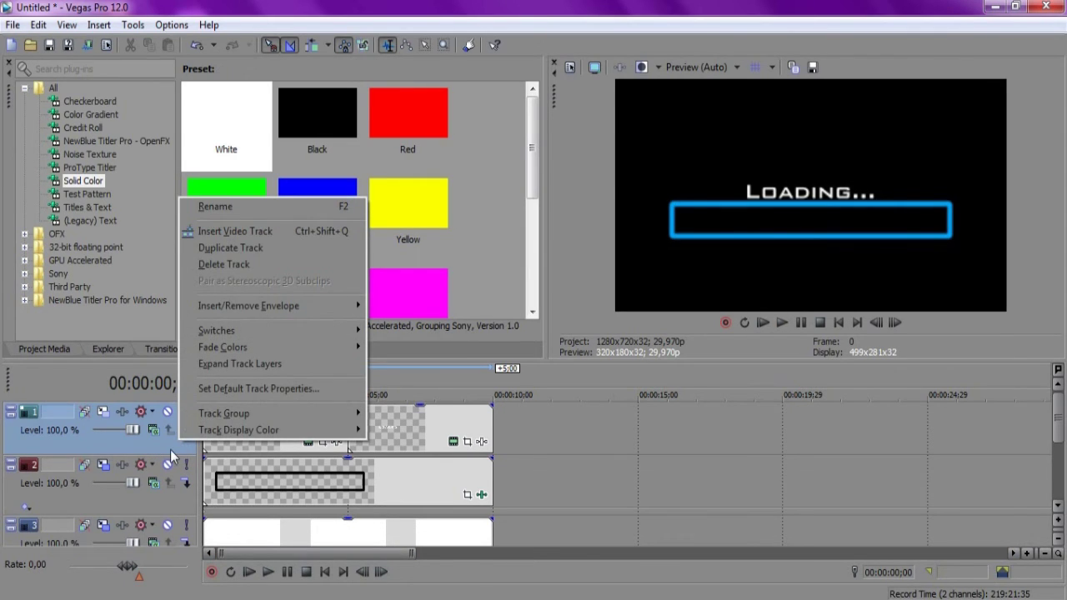
mouse_move(249, 306)
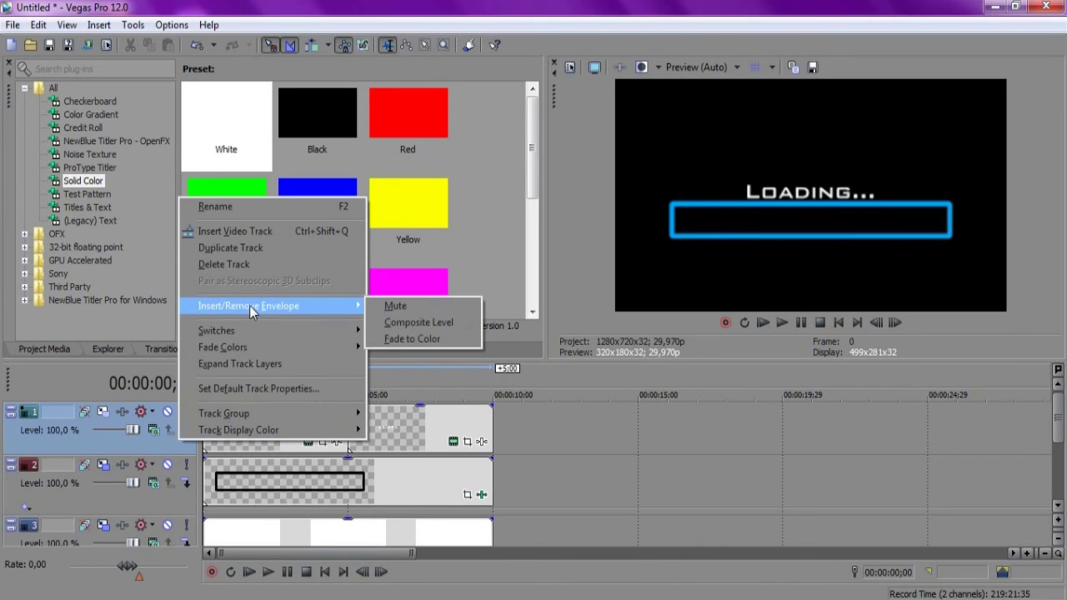
left_click(428, 327)
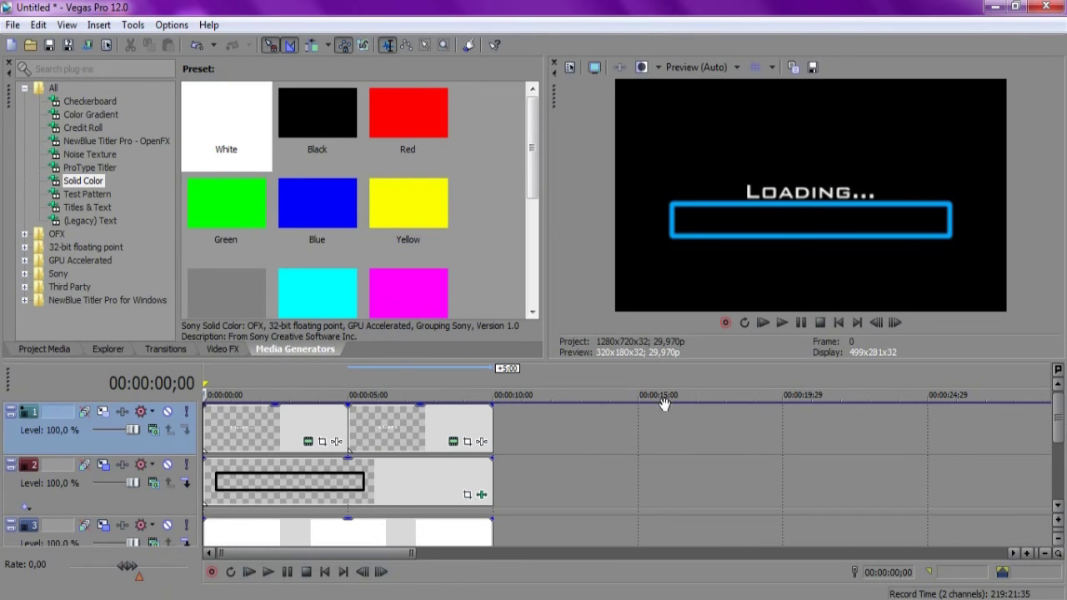
scroll(262, 411, "up", 3)
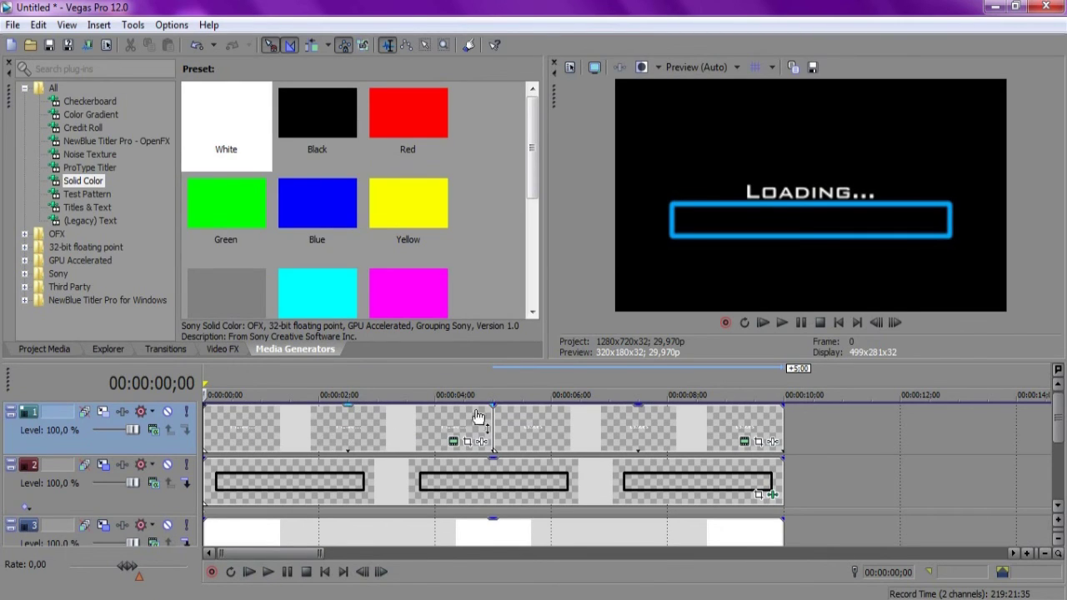
Step: Add a series of points to track 1's Composite Level envelope across the "Loading..." event, from about 00:00:00;14 to 00:00:05;00
left_click(490, 431)
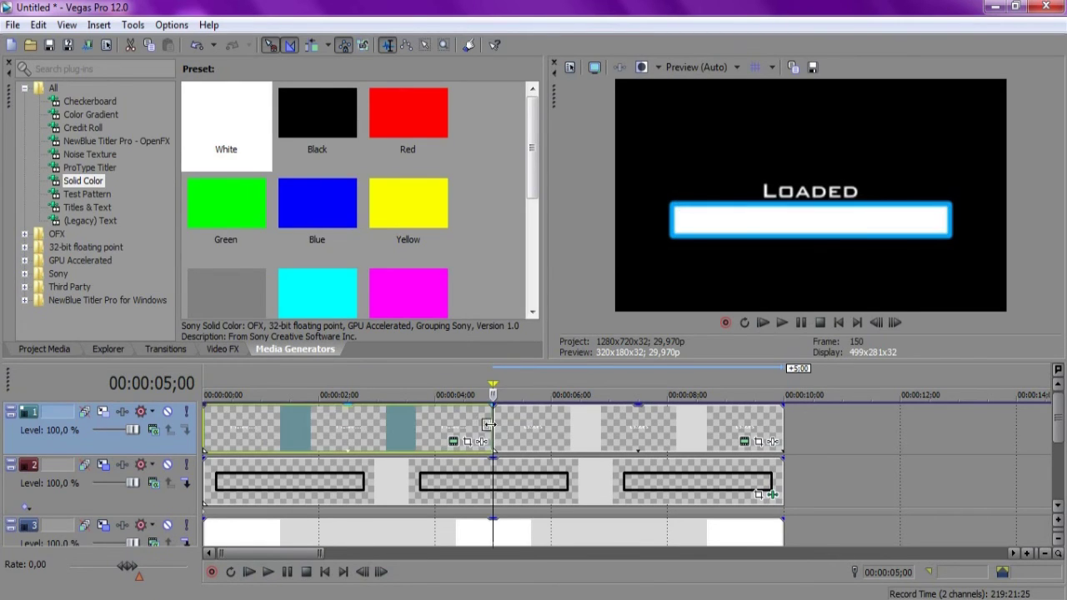
left_click(231, 415)
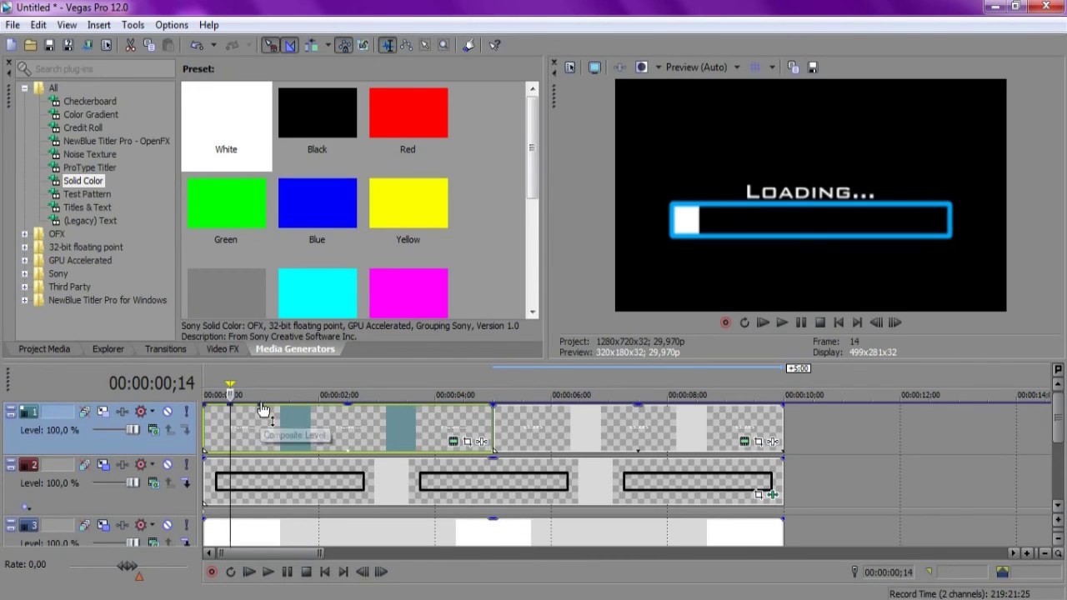
left_click(261, 417)
left_click(292, 414)
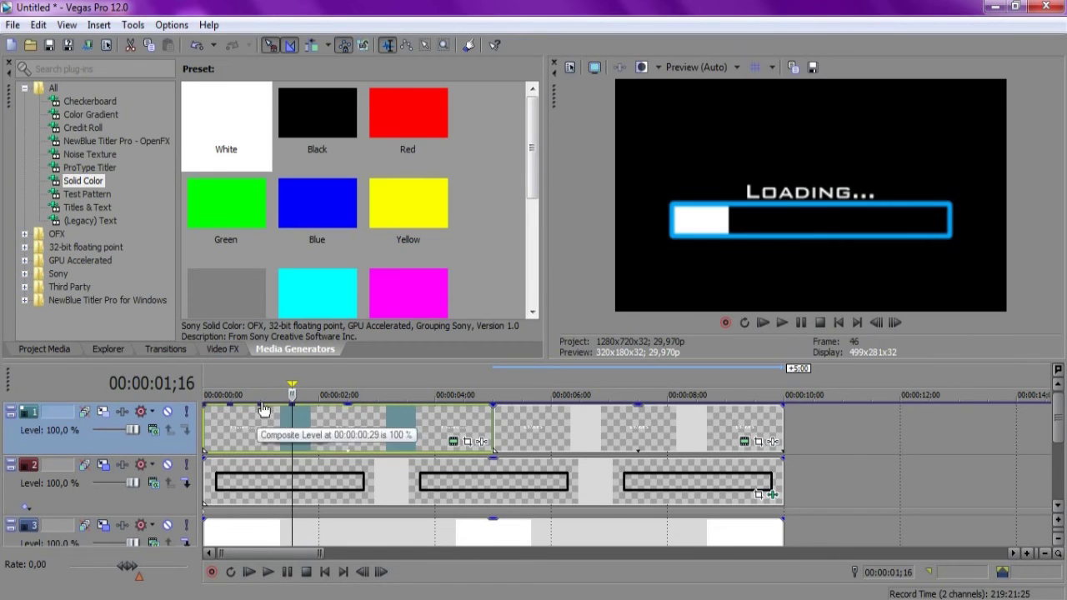
left_click(323, 403)
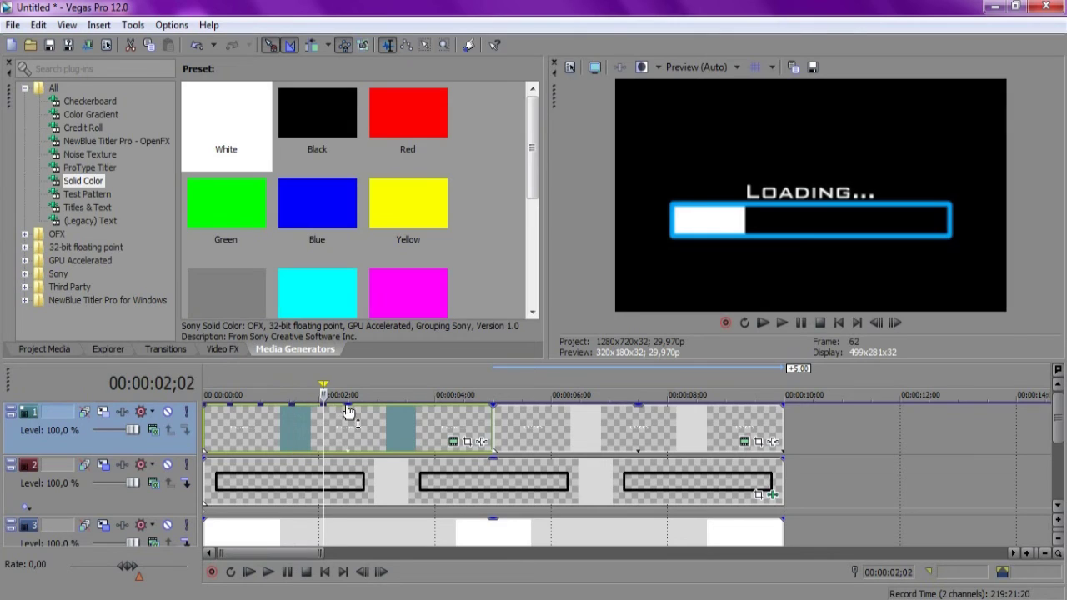
left_click(350, 406)
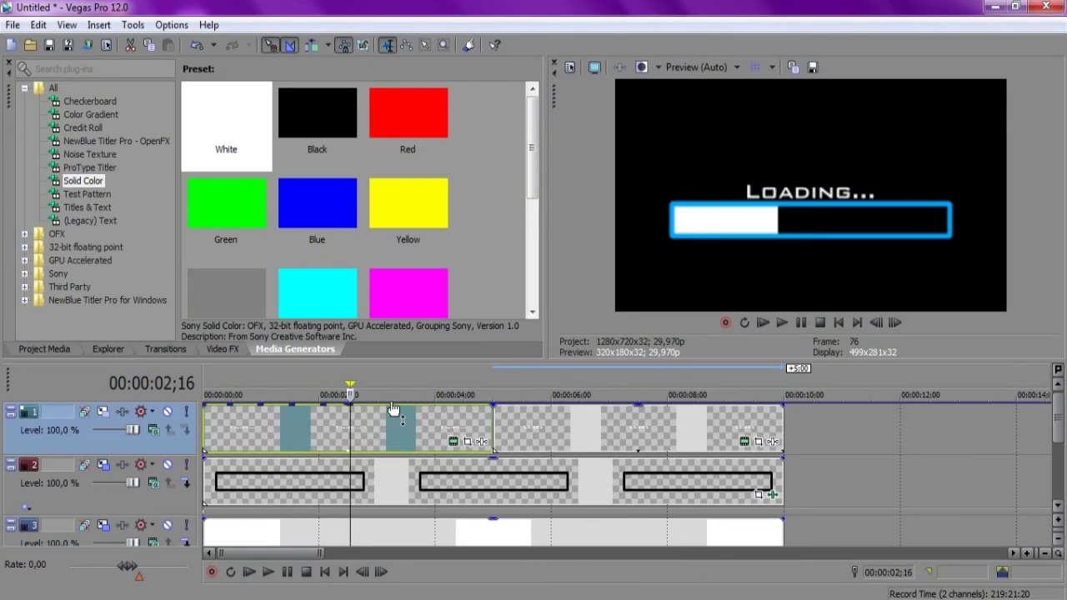
left_click(381, 409)
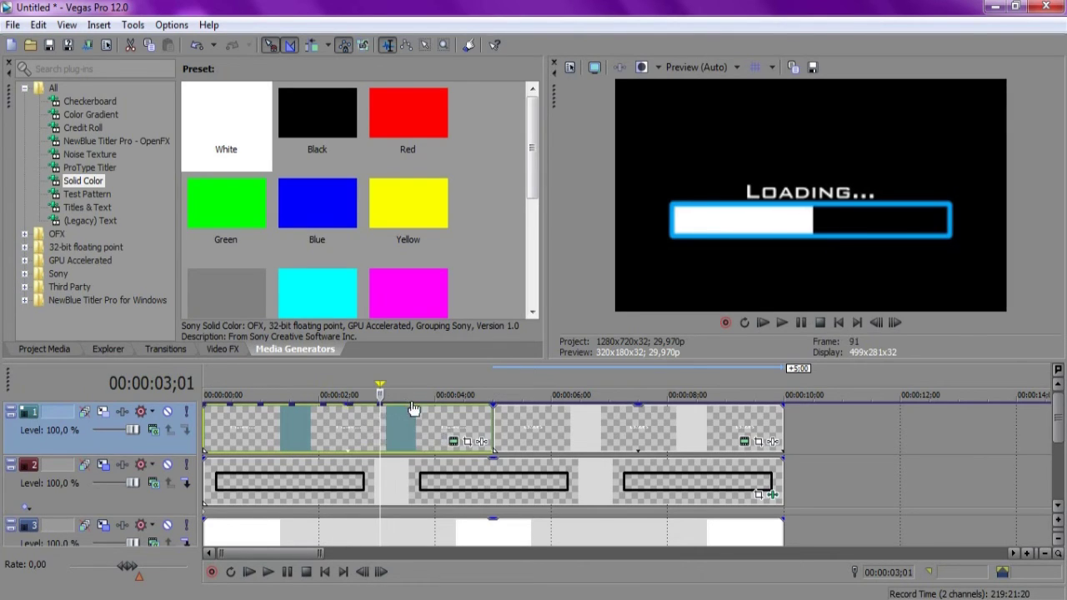
left_click(412, 413)
left_click(451, 401)
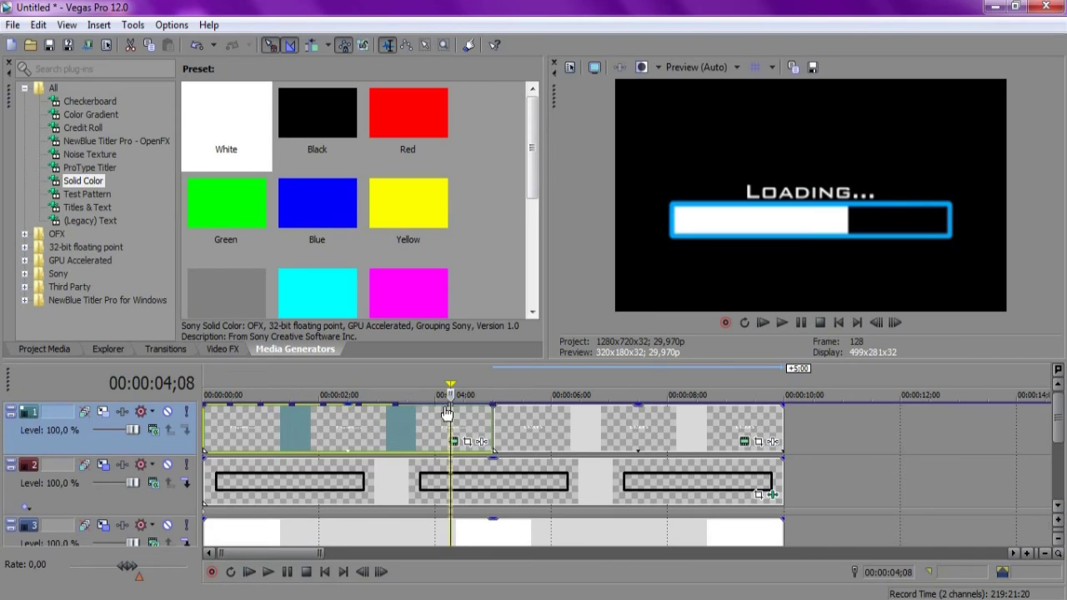
left_click(493, 410)
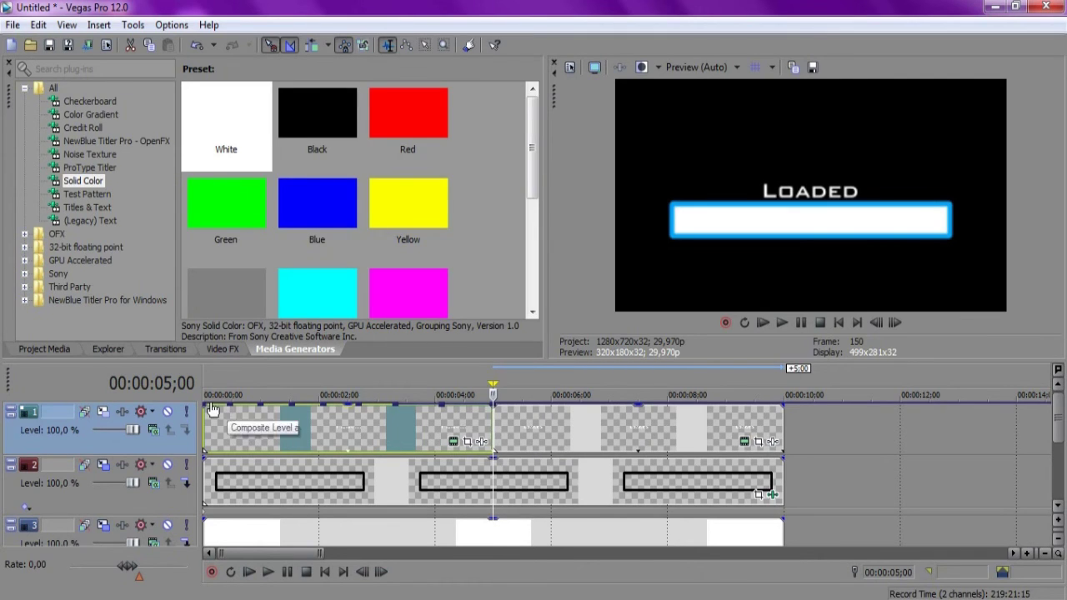
Step: Lower every second Composite Level point over the "Loading..." event to the bottom of track 1, making four fade dips
left_click_drag(228, 411, 234, 463)
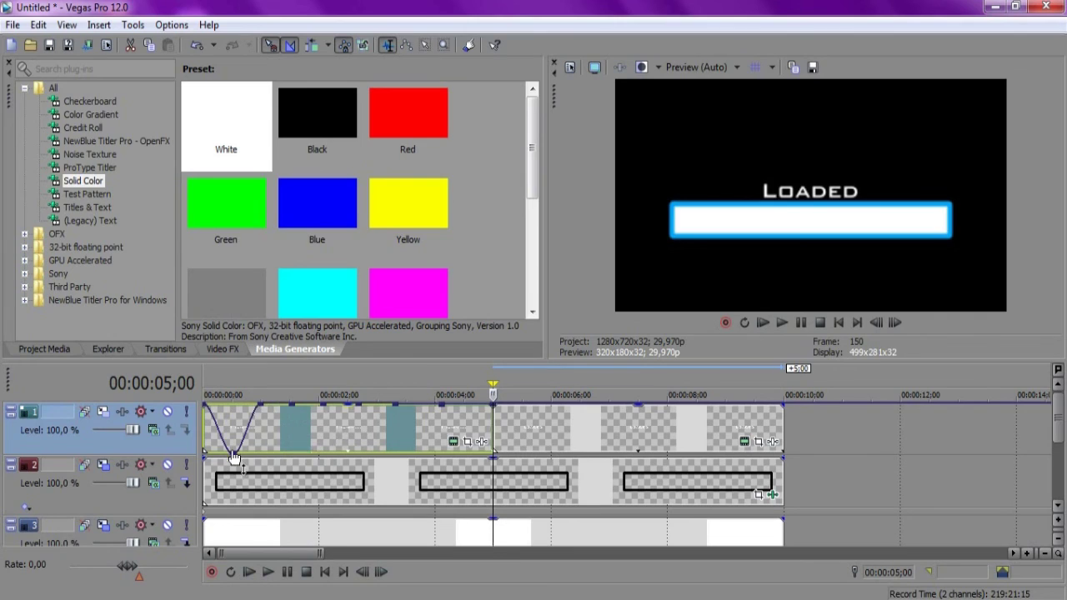
left_click_drag(286, 408, 290, 454)
left_click_drag(360, 407, 362, 455)
left_click_drag(444, 413, 439, 472)
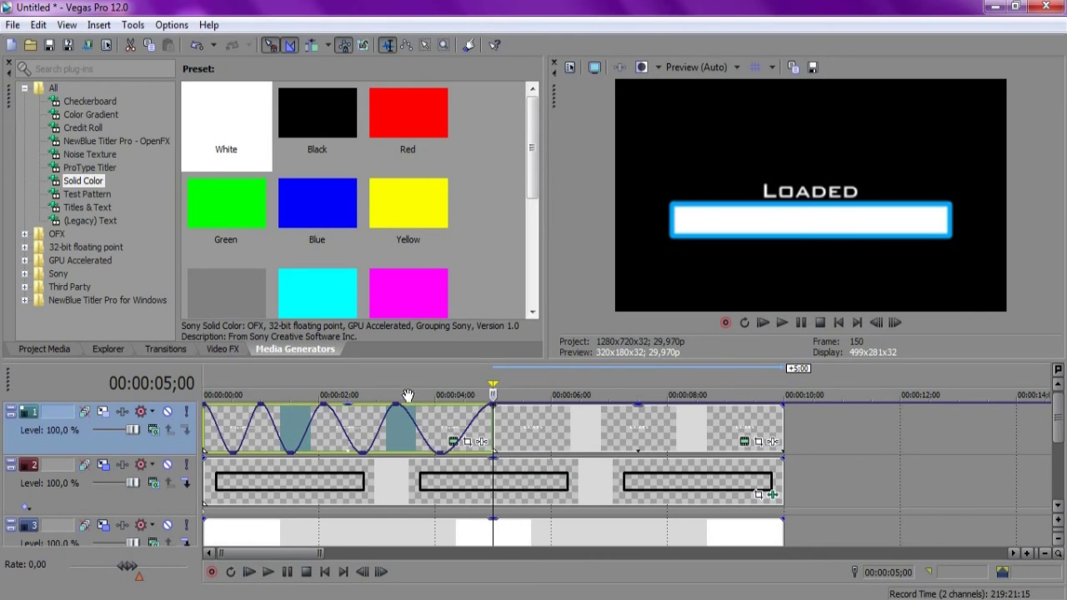
Step: Split the "Loaded" title event on track 1 five frames after its start, at 00:00:05;05
left_click(493, 491)
left_click(497, 433)
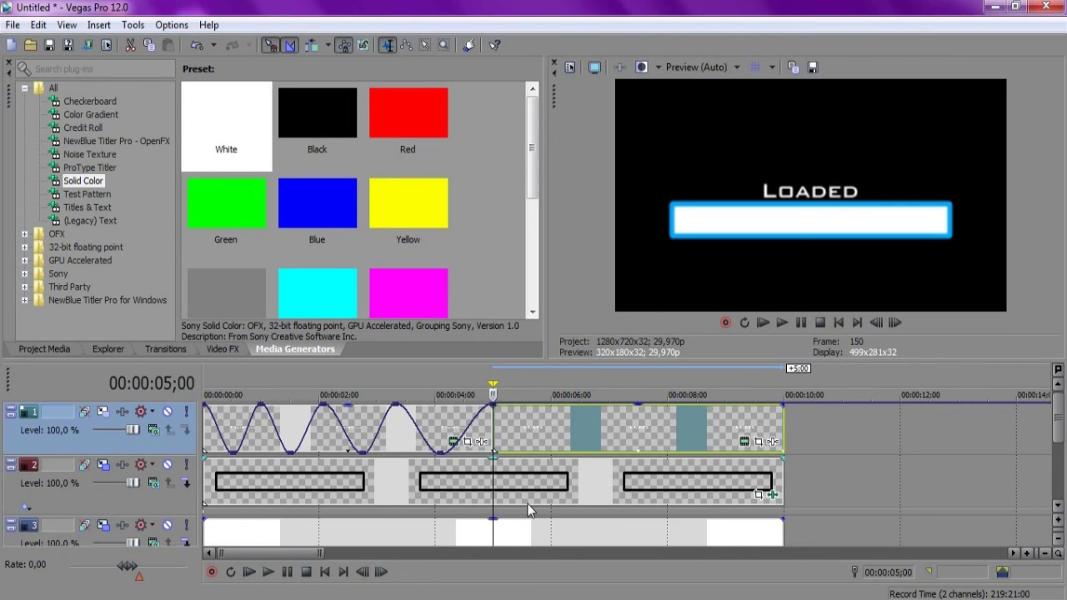
key("Right")
key("Right")
key("Right")
key("Right")
key("Right")
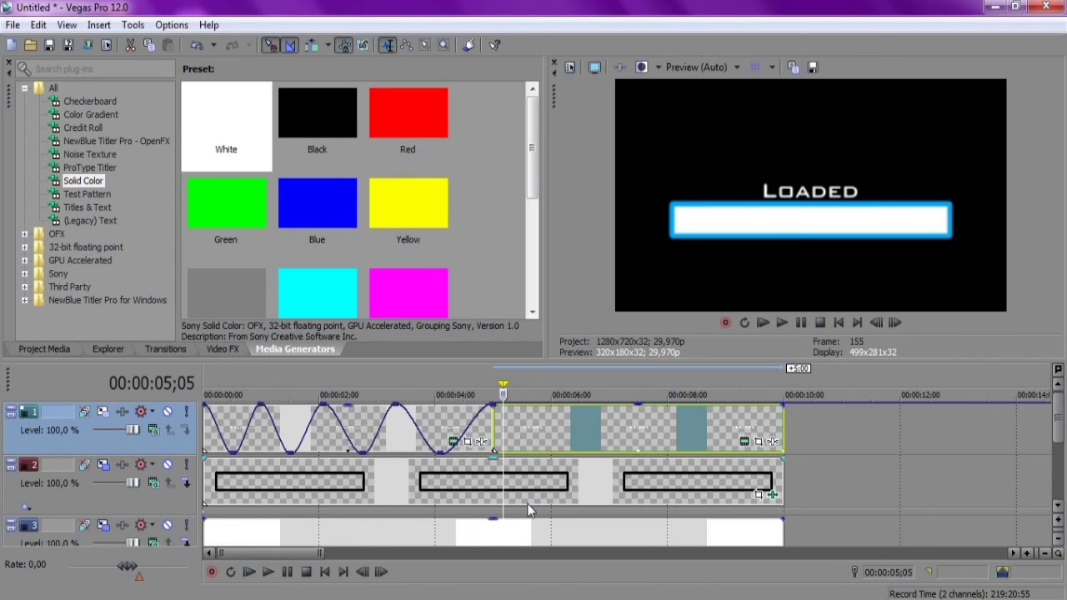
key("alt+bracketleft")
Step: Split the remaining "Loaded" event on track 1 again at 00:00:05;11
key("Right")
key("Right")
key("Right")
key("Right")
key("Right")
key("Right")
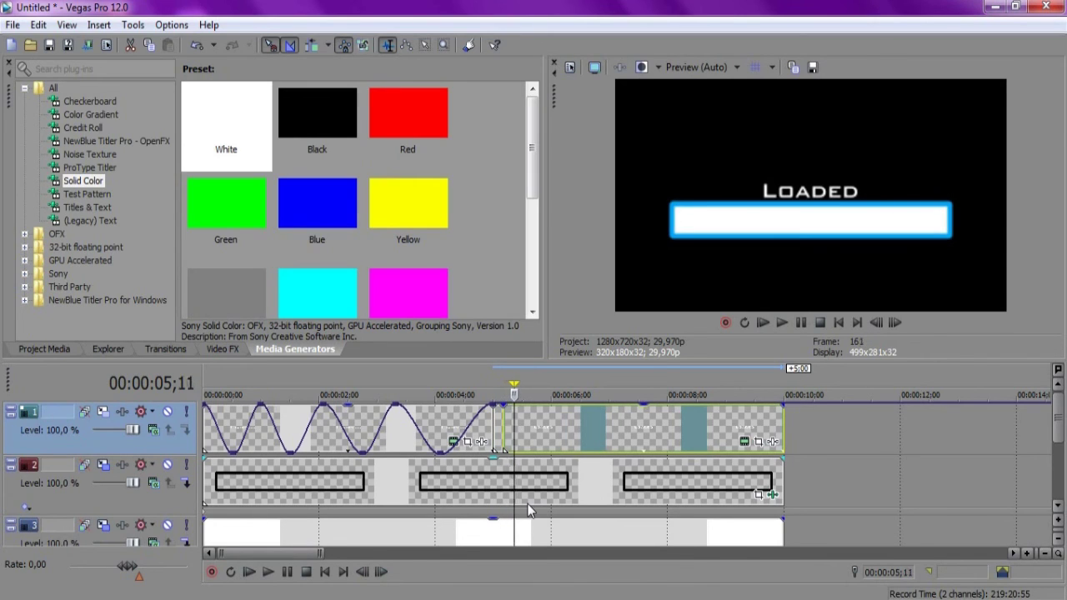
key("alt+bracketleft")
Step: Split the remaining "Loaded" event on track 1 a third time, about six frames after the previous cut
key("Right")
key("Right")
key("Right")
key("Right")
key("Right")
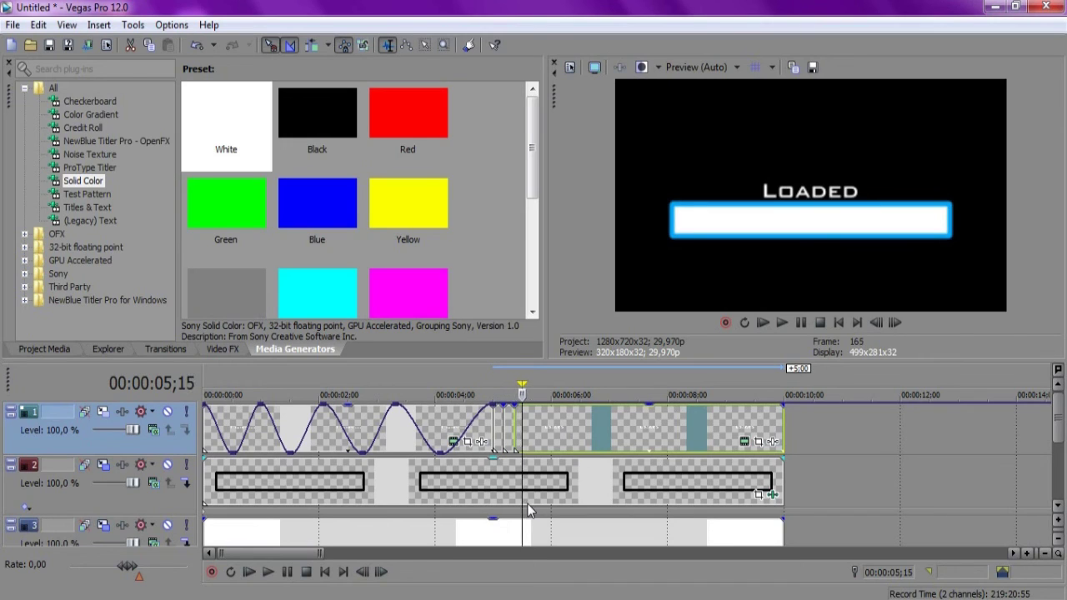
key("alt+bracketleft")
Step: Split the remaining "Loaded" event on track 1 a fourth time at 00:00:05;23
key("Right")
key("Right")
key("Right")
key("Right")
key("Right")
key("Right")
key("Right")
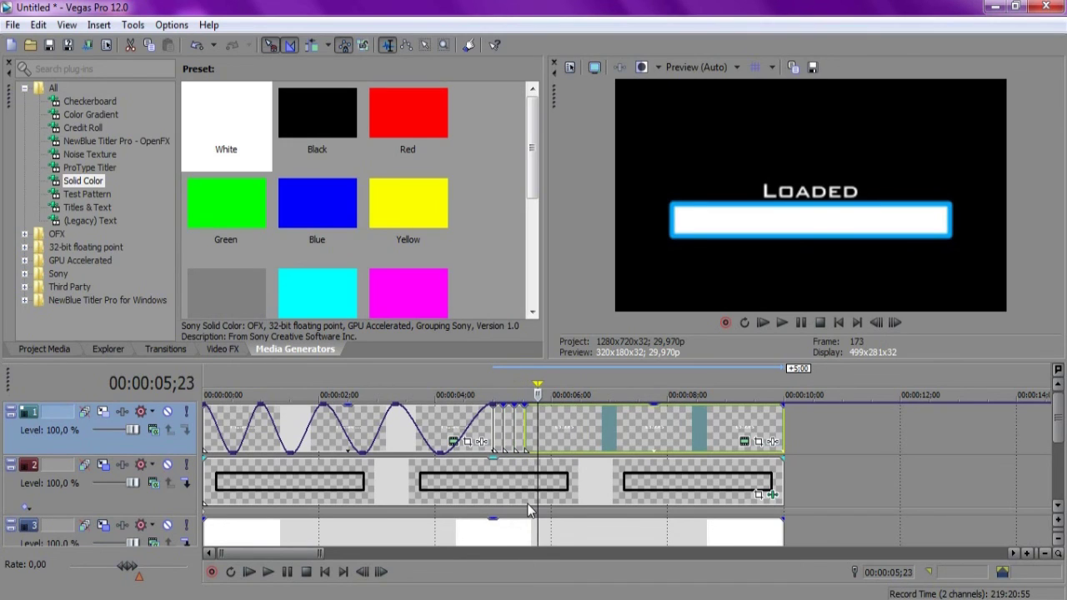
key("alt+bracketleft")
Step: Split the remaining "Loaded" event on track 1 a fifth time at 00:00:05;29
key("Right")
key("Right")
key("Right")
key("Right")
key("Right")
key("Right")
key("alt+bracketleft")
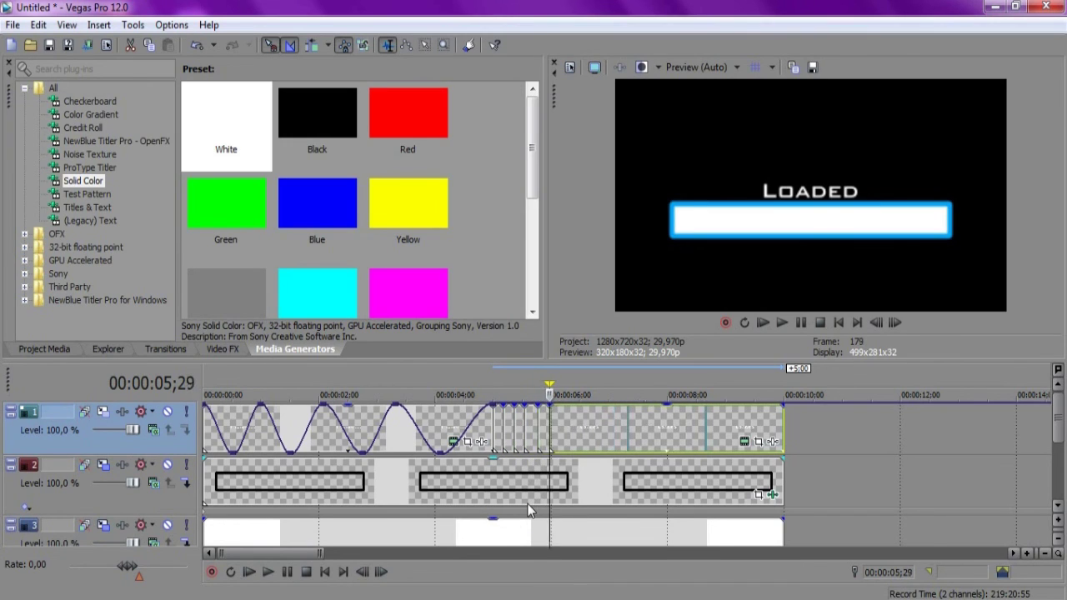
Step: Delete the first, third and fifth short "Loaded" pieces on track 1, leaving gaps so the title flickers
left_click(504, 439)
scroll(504, 439, "up", 2)
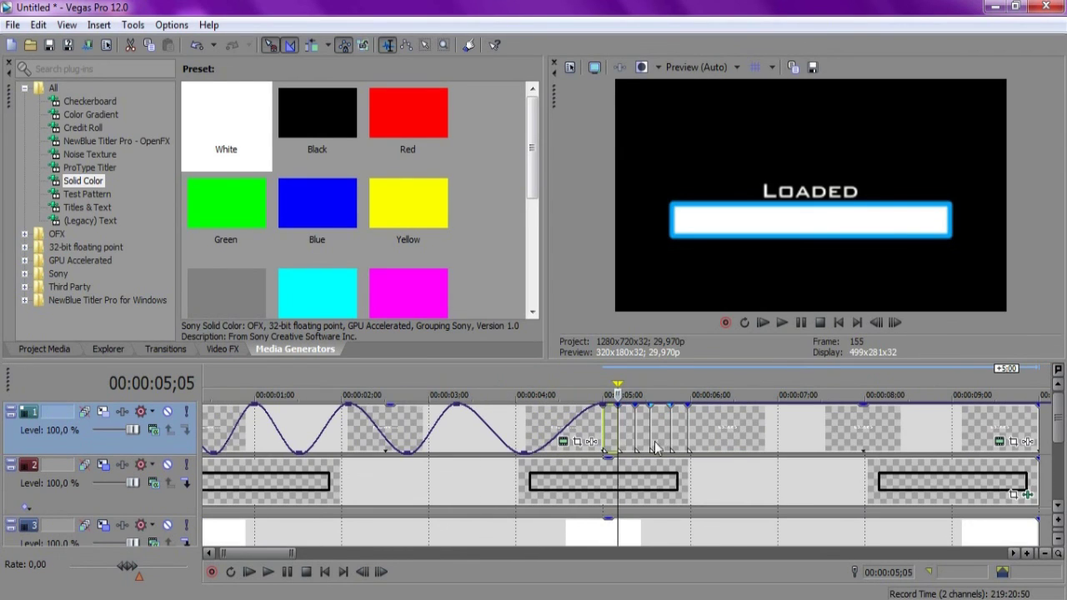
key("Left")
key("Left")
key("Left")
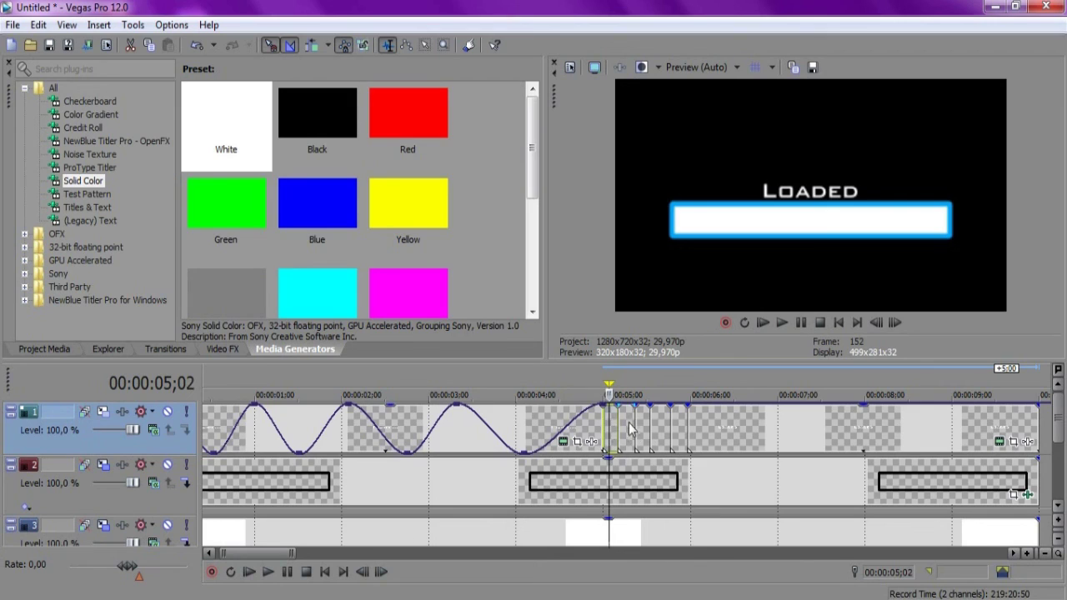
left_click(644, 441)
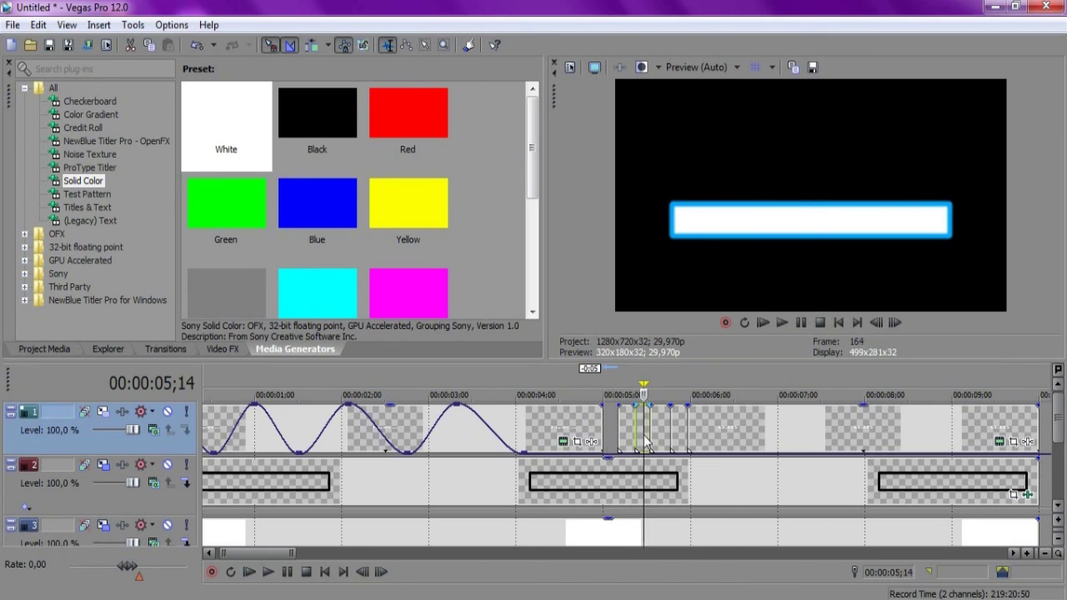
left_click(643, 437)
left_click(678, 437)
scroll(678, 436, "down", 2)
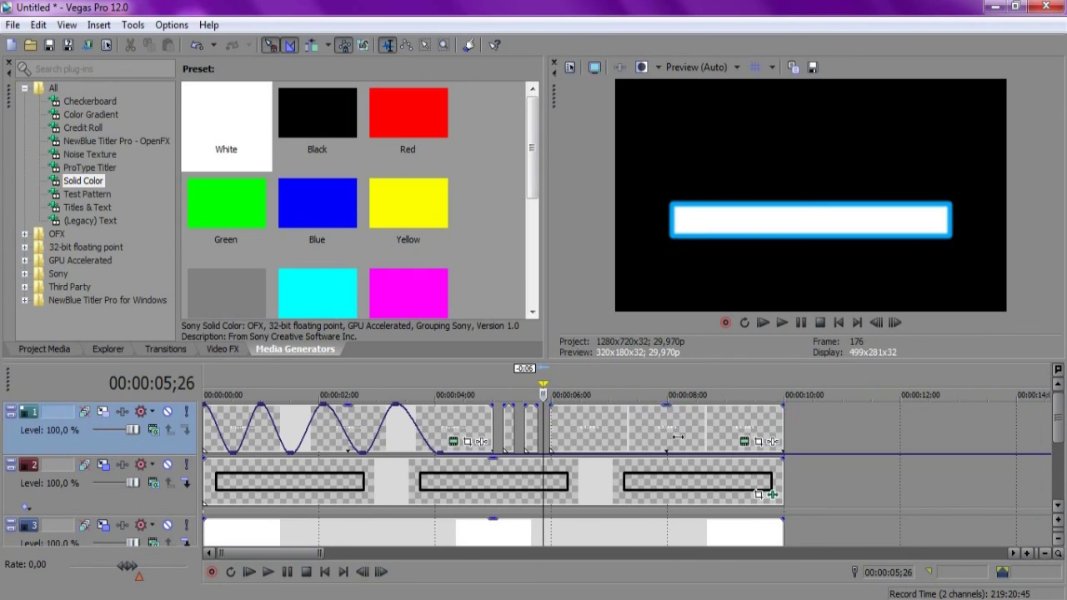
Step: Add a Composite Level point at the end of the "Loading..." event on track 1 and raise it to the top
left_click(515, 420)
left_click(525, 421)
left_click(565, 432)
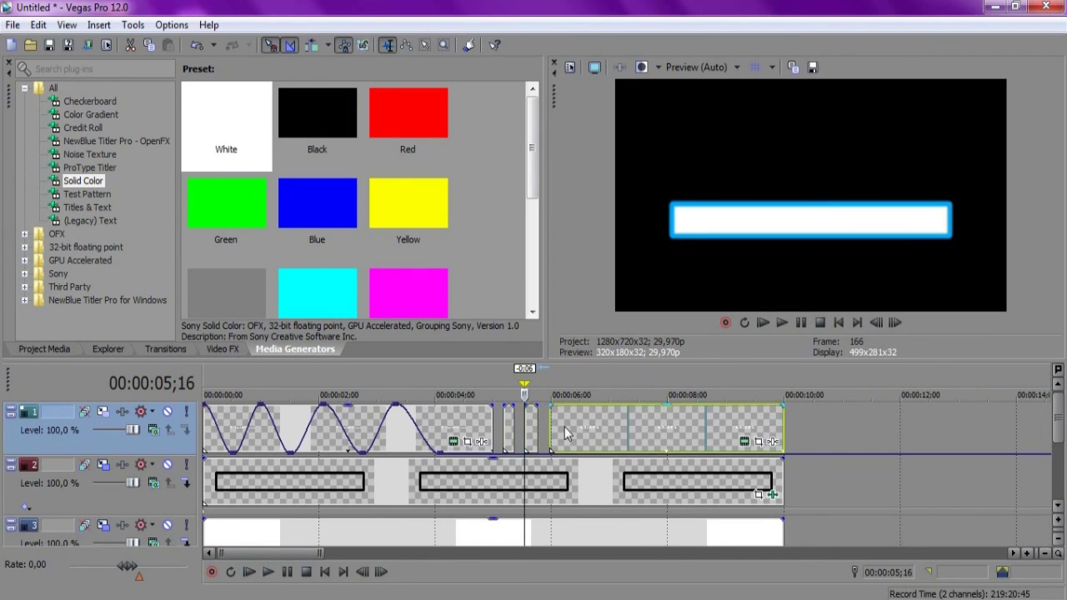
scroll(564, 427, "down", 2)
scroll(565, 427, "down", 1)
scroll(410, 498, "up", 3)
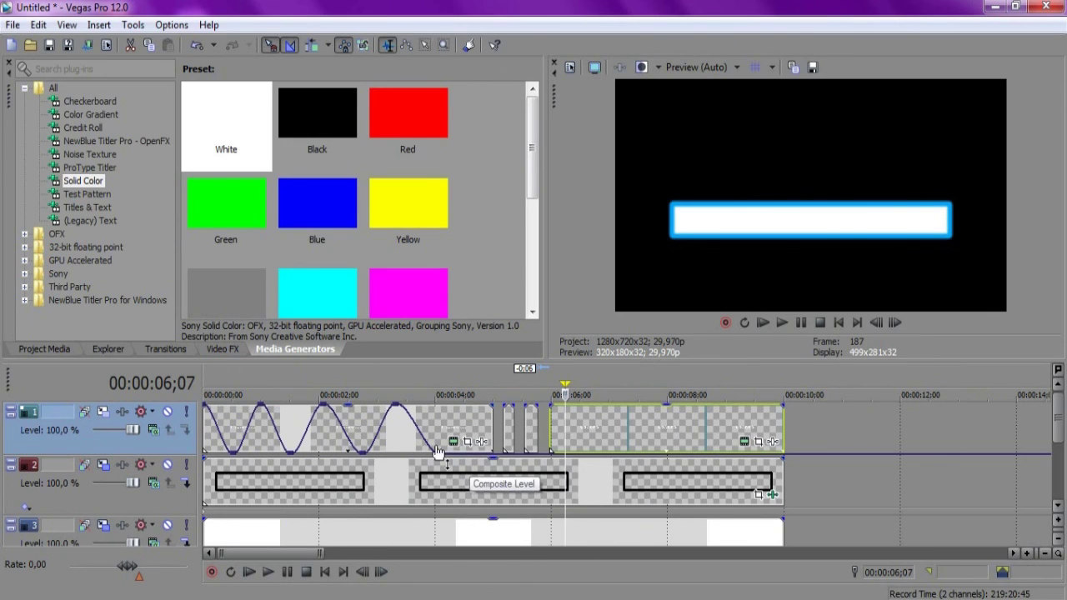
double_click(491, 455)
left_click_drag(491, 454, 496, 400)
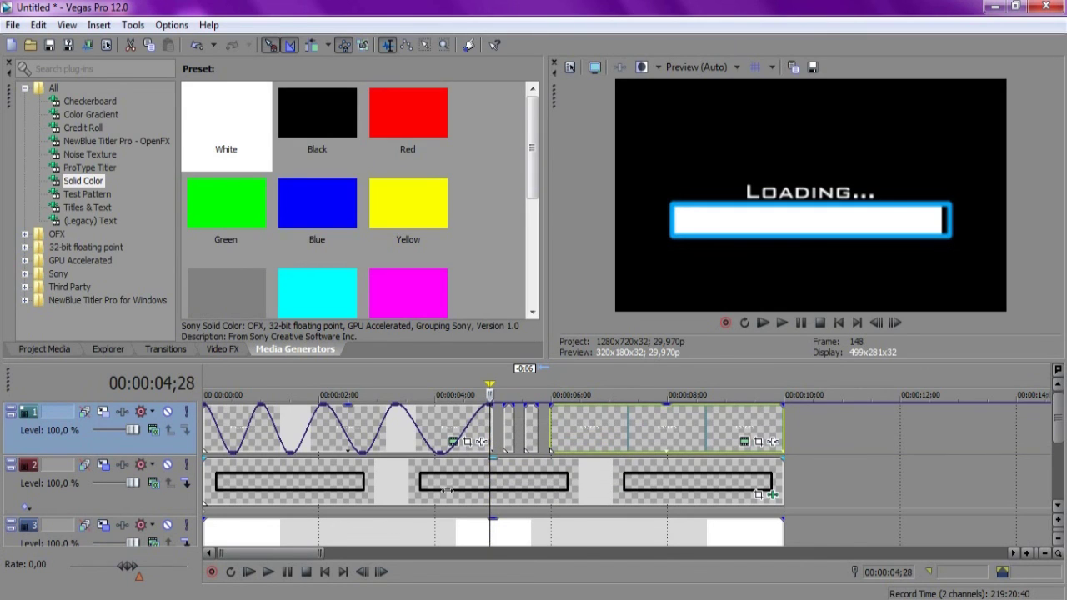
Step: Play the whole animation from the start and return the cursor to the project start
scroll(271, 541, "down", 4)
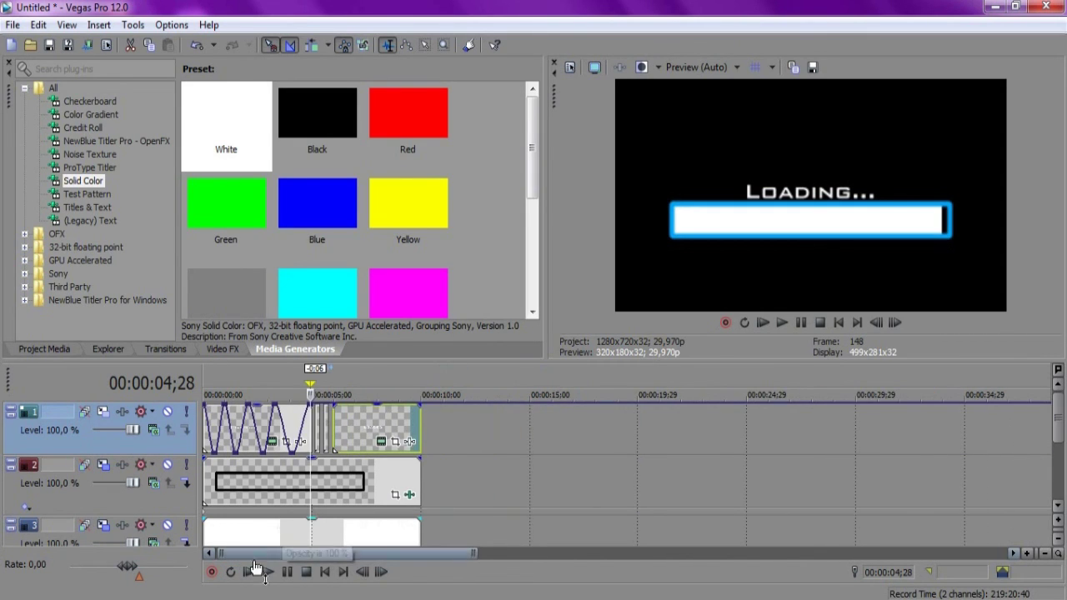
left_click(250, 573)
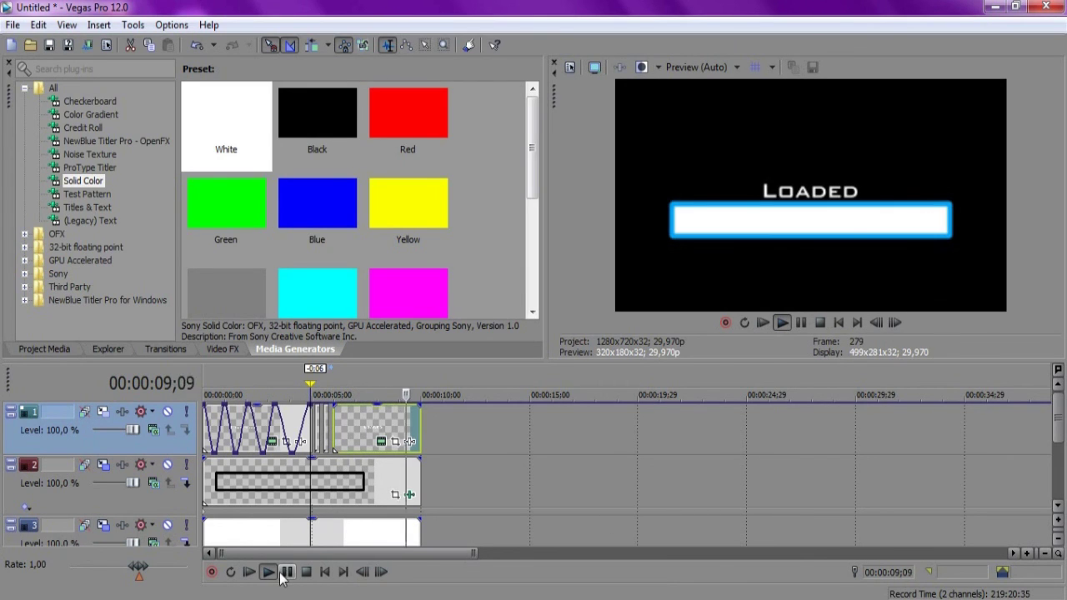
scroll(529, 512, "down", 4)
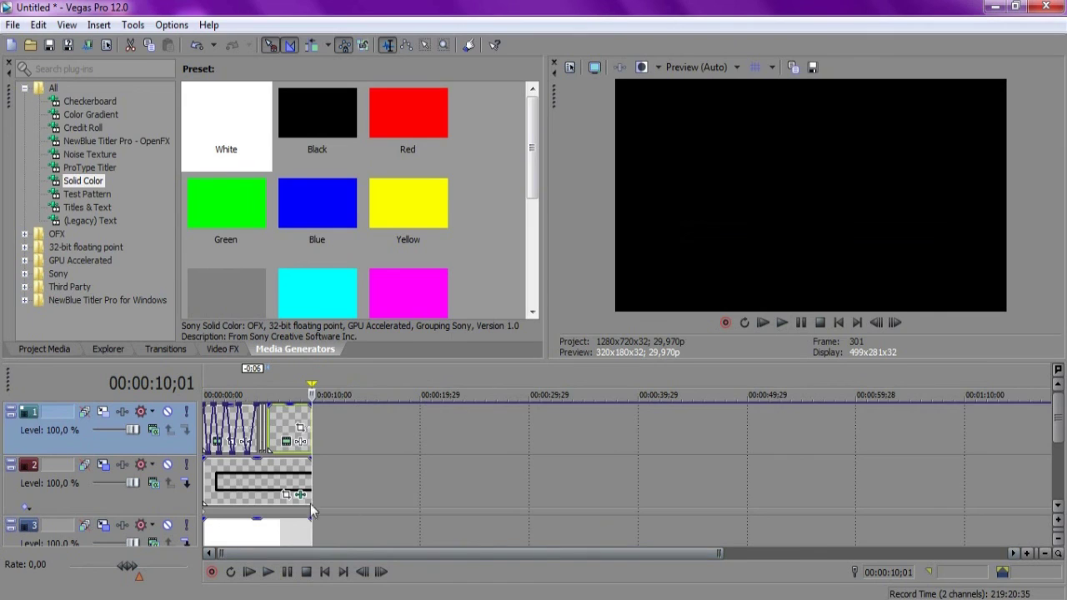
left_click(253, 482)
key("Home")
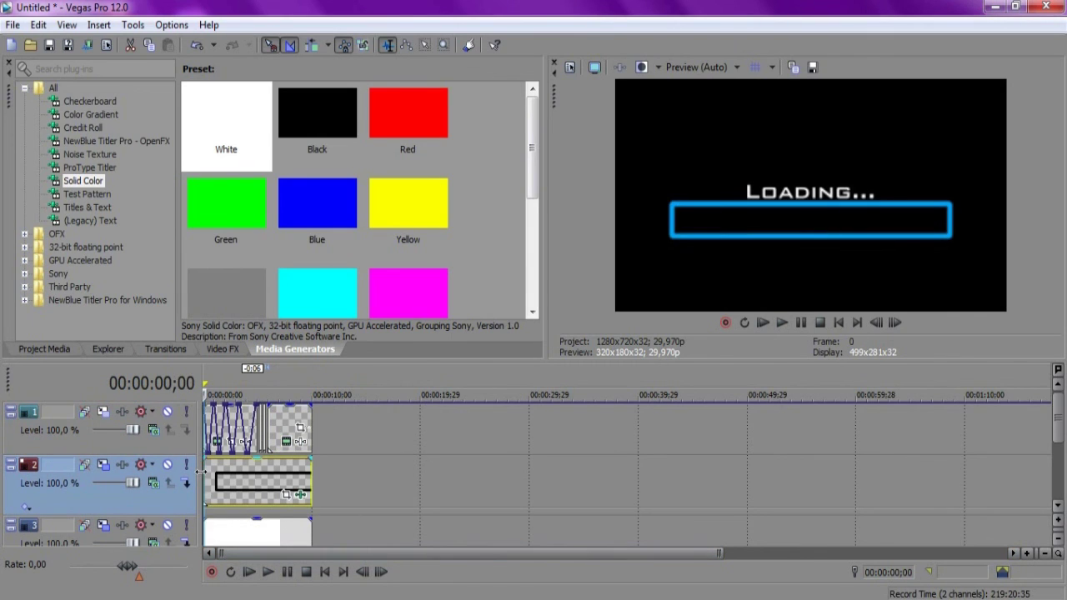